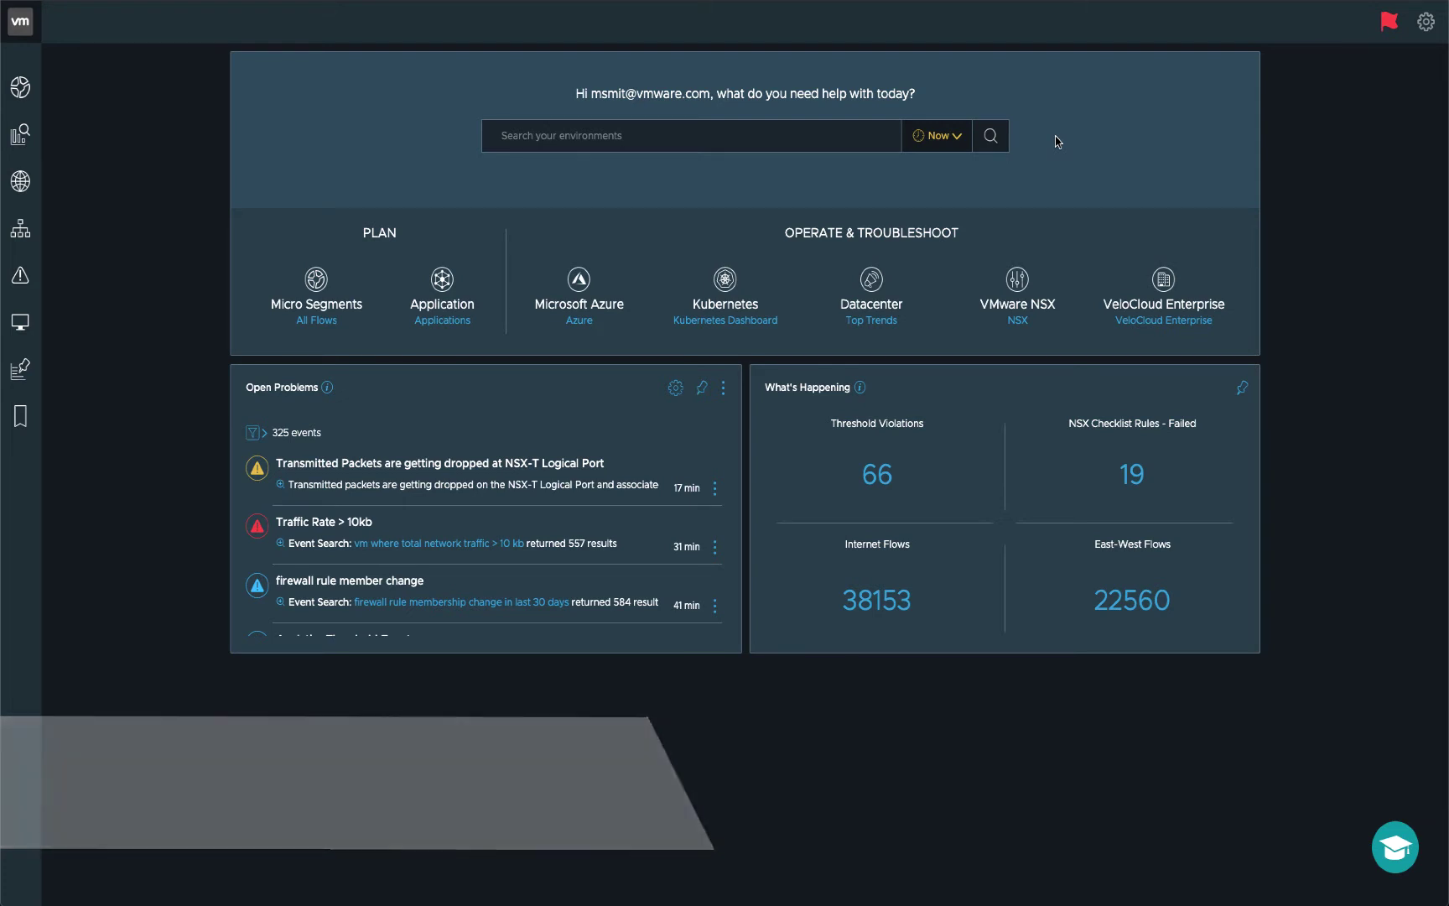
Search for the VMC SDDC and expand CMBU-TMM to show its hosts and BGP-down problem.
{"action": "type", "text": "vmc sddc"}
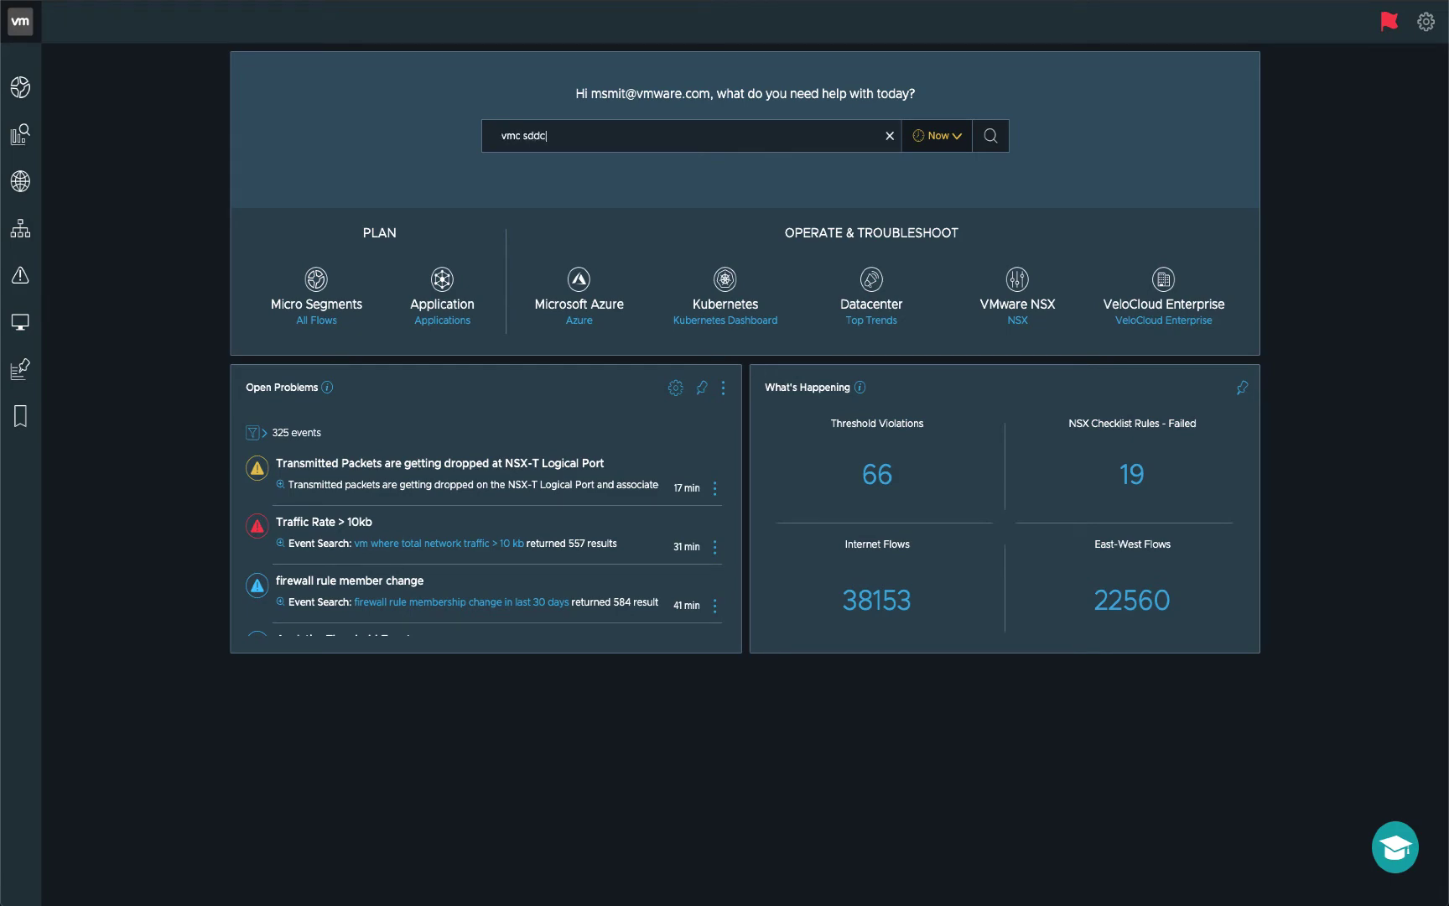
{"action": "key", "text": "Return"}
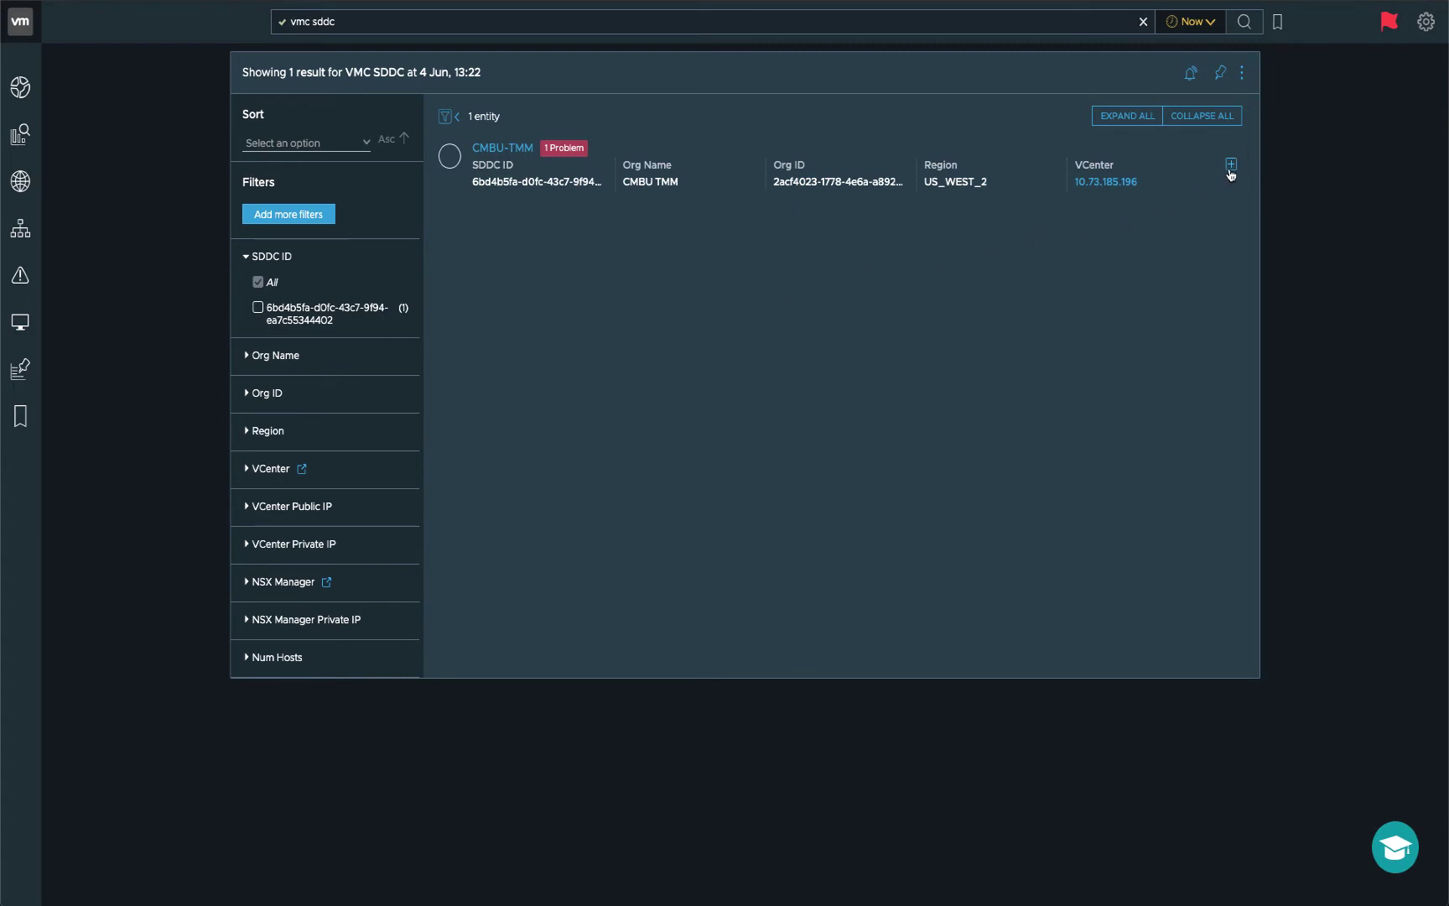
{"action": "left_click", "coordinate": [1230, 166]}
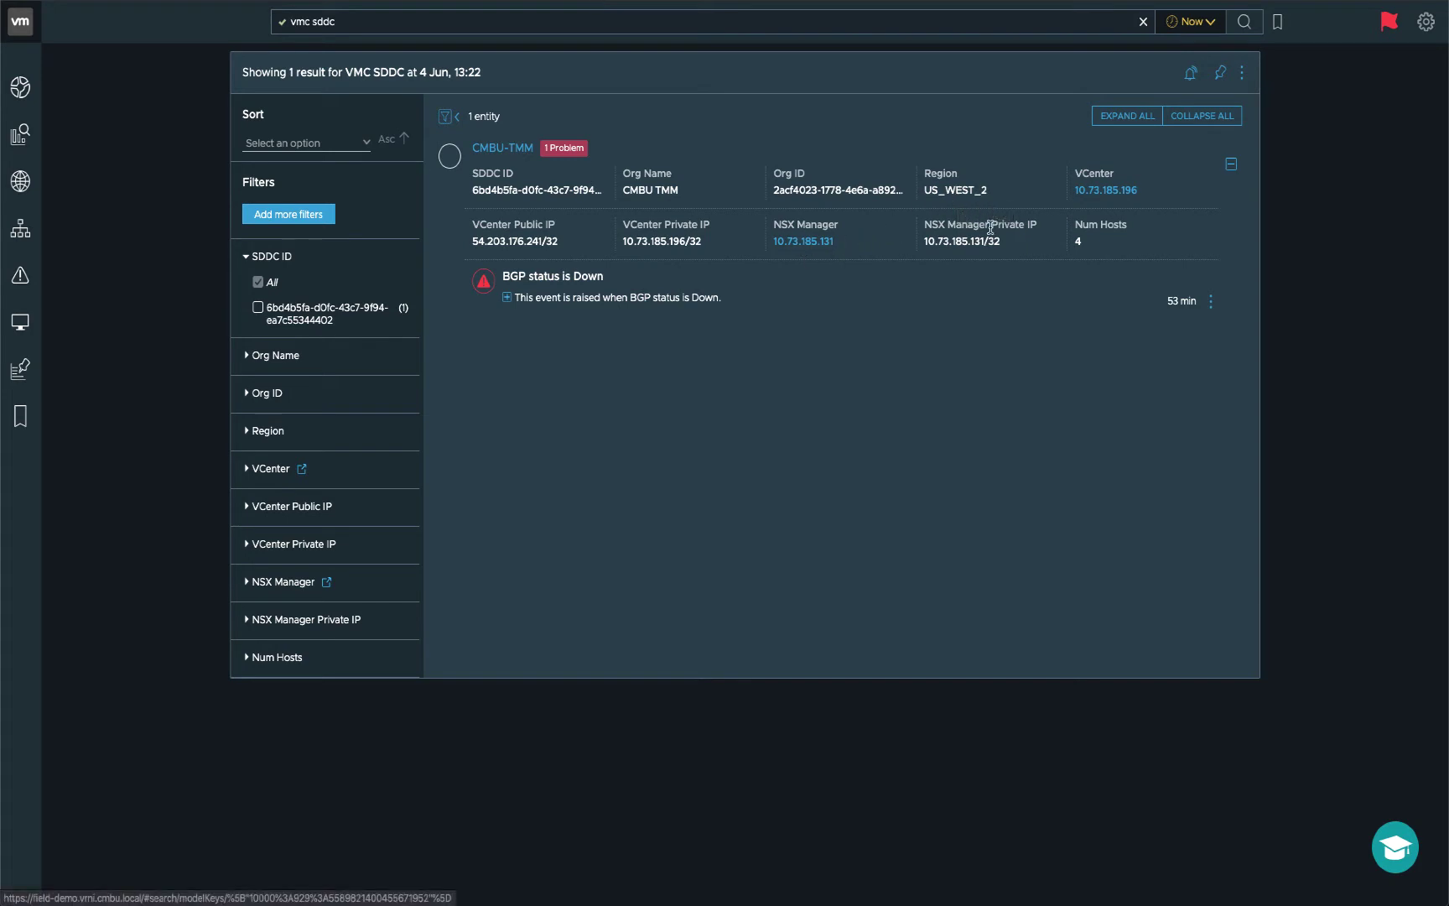
Open the CMBU-TMM overview and inspect its 2 new VMs, expanding TestVM2-1421.
{"action": "left_click", "coordinate": [501, 153]}
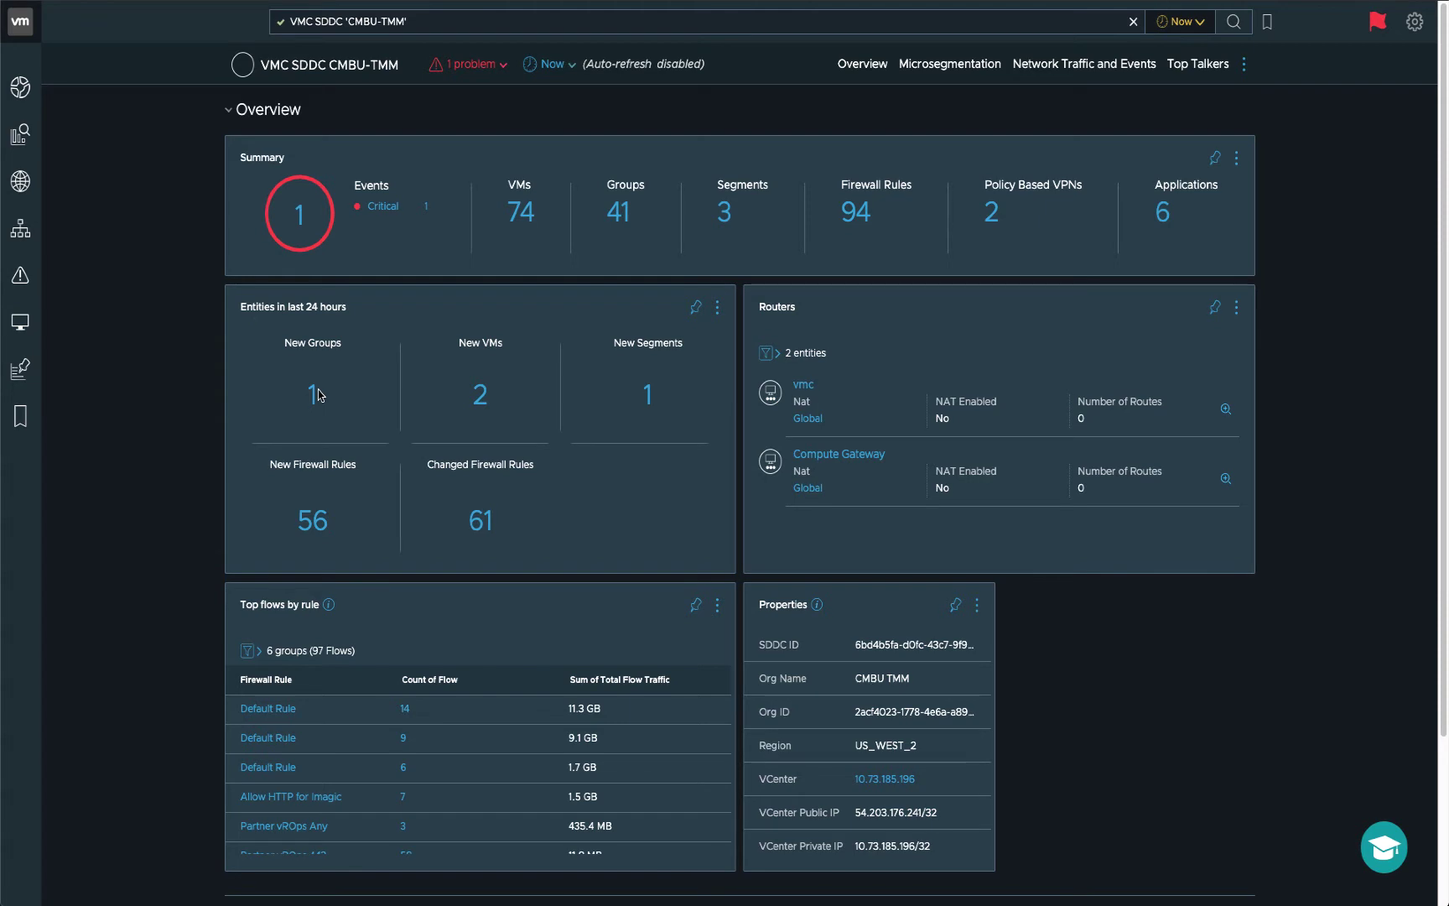
{"action": "left_click", "coordinate": [481, 402]}
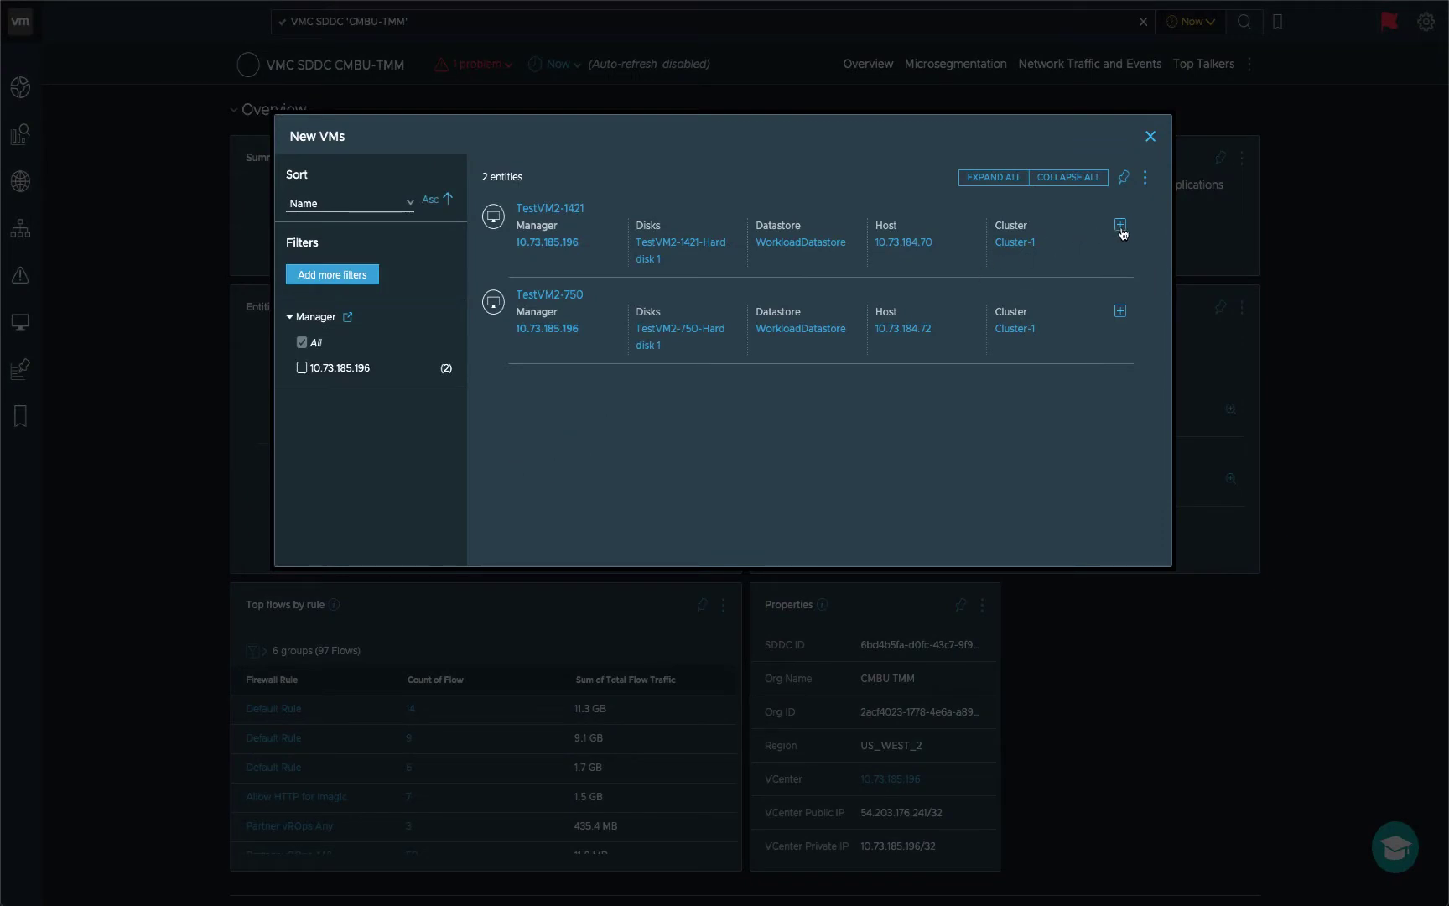
{"action": "left_click", "coordinate": [1121, 225]}
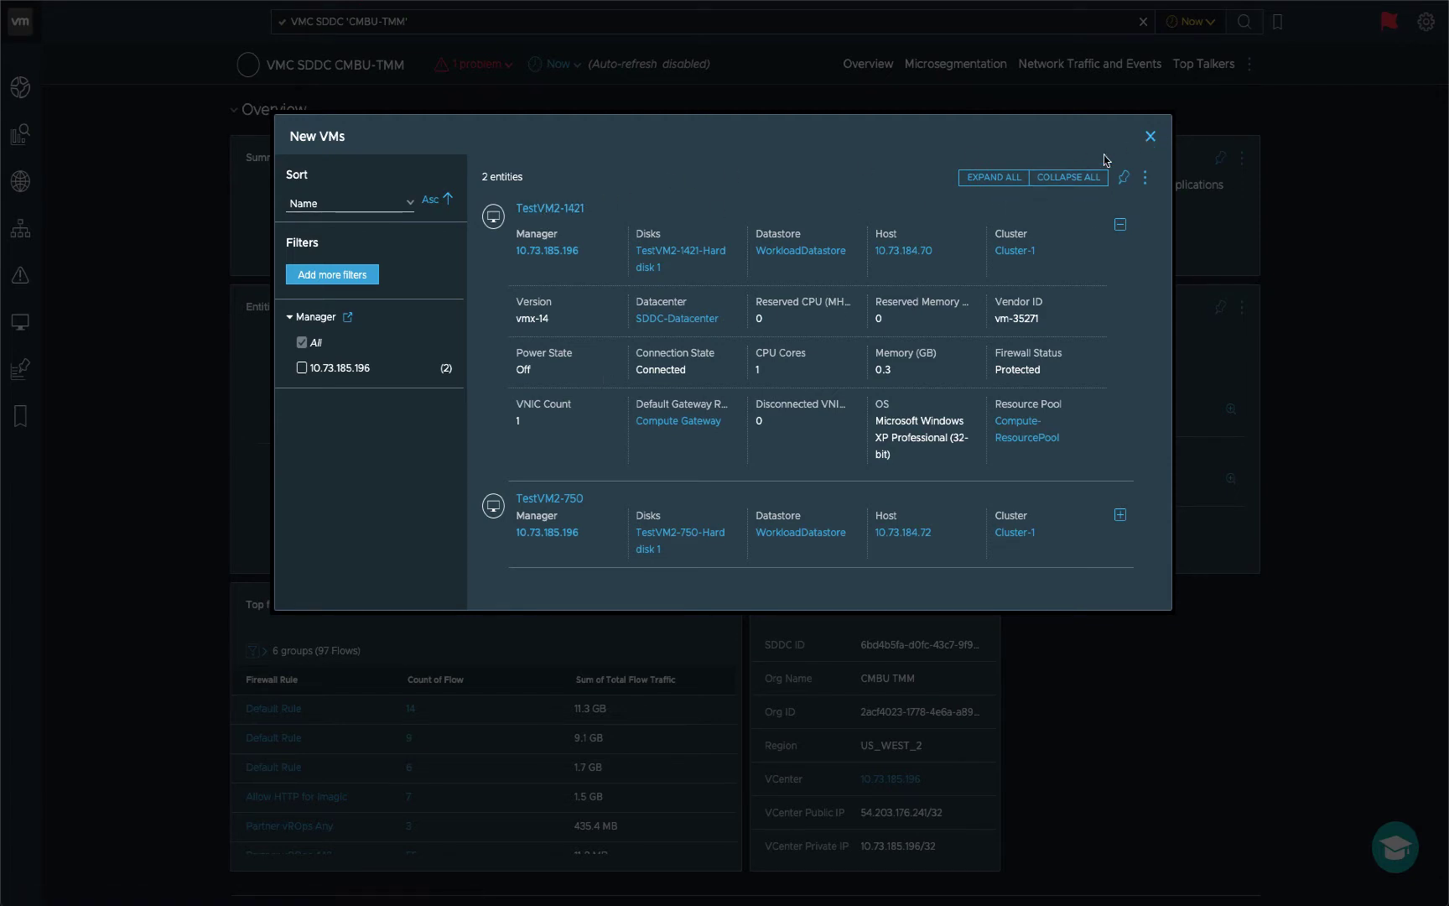
{"action": "left_click", "coordinate": [1151, 139]}
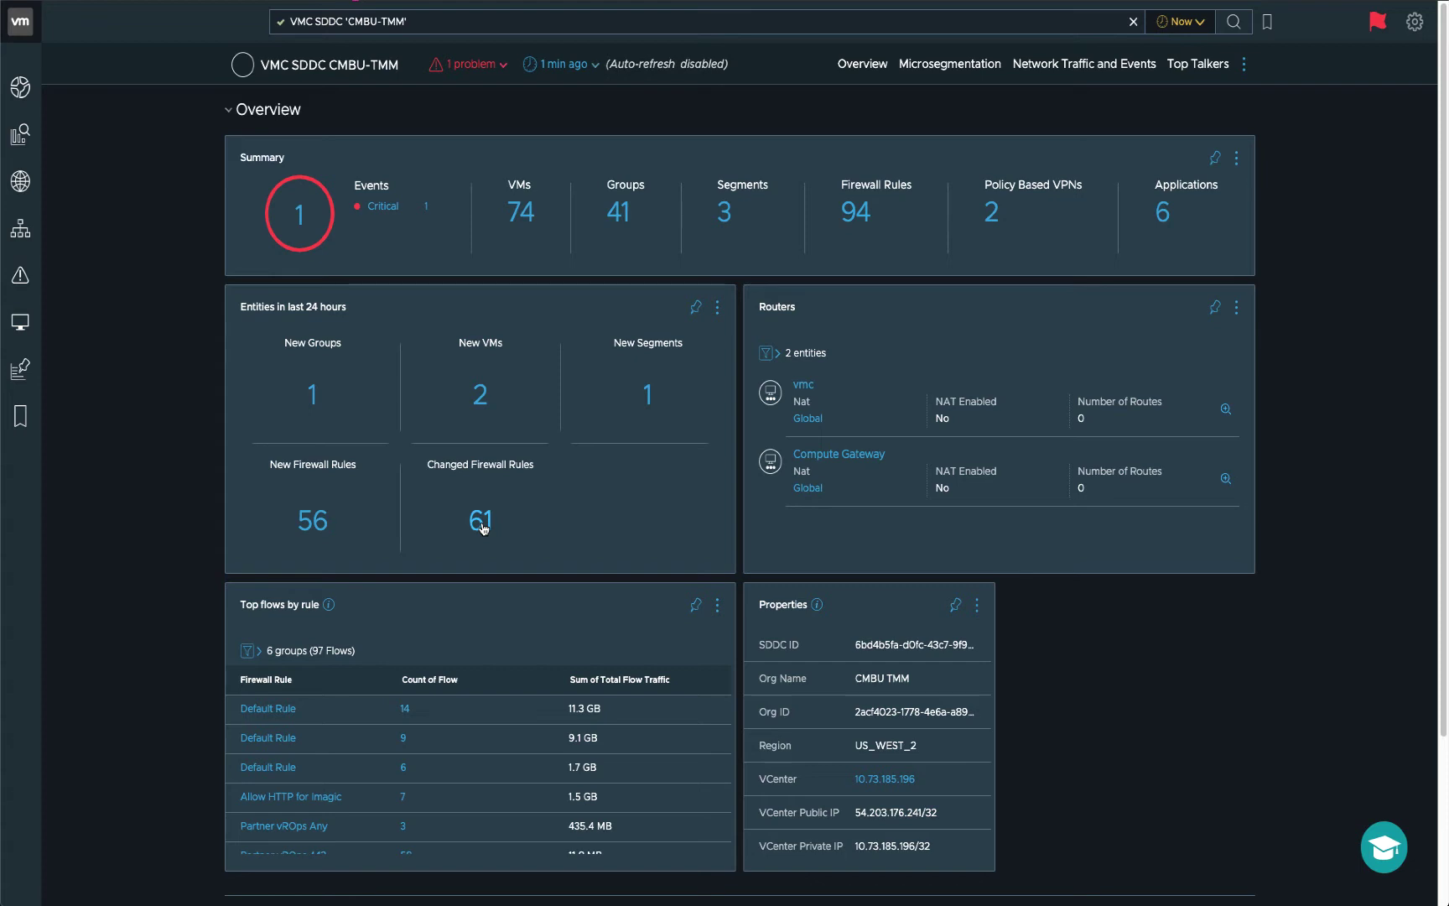
Show the 56 new firewall rules and expand the first Autogen Rule's details.
{"action": "left_click", "coordinate": [317, 521]}
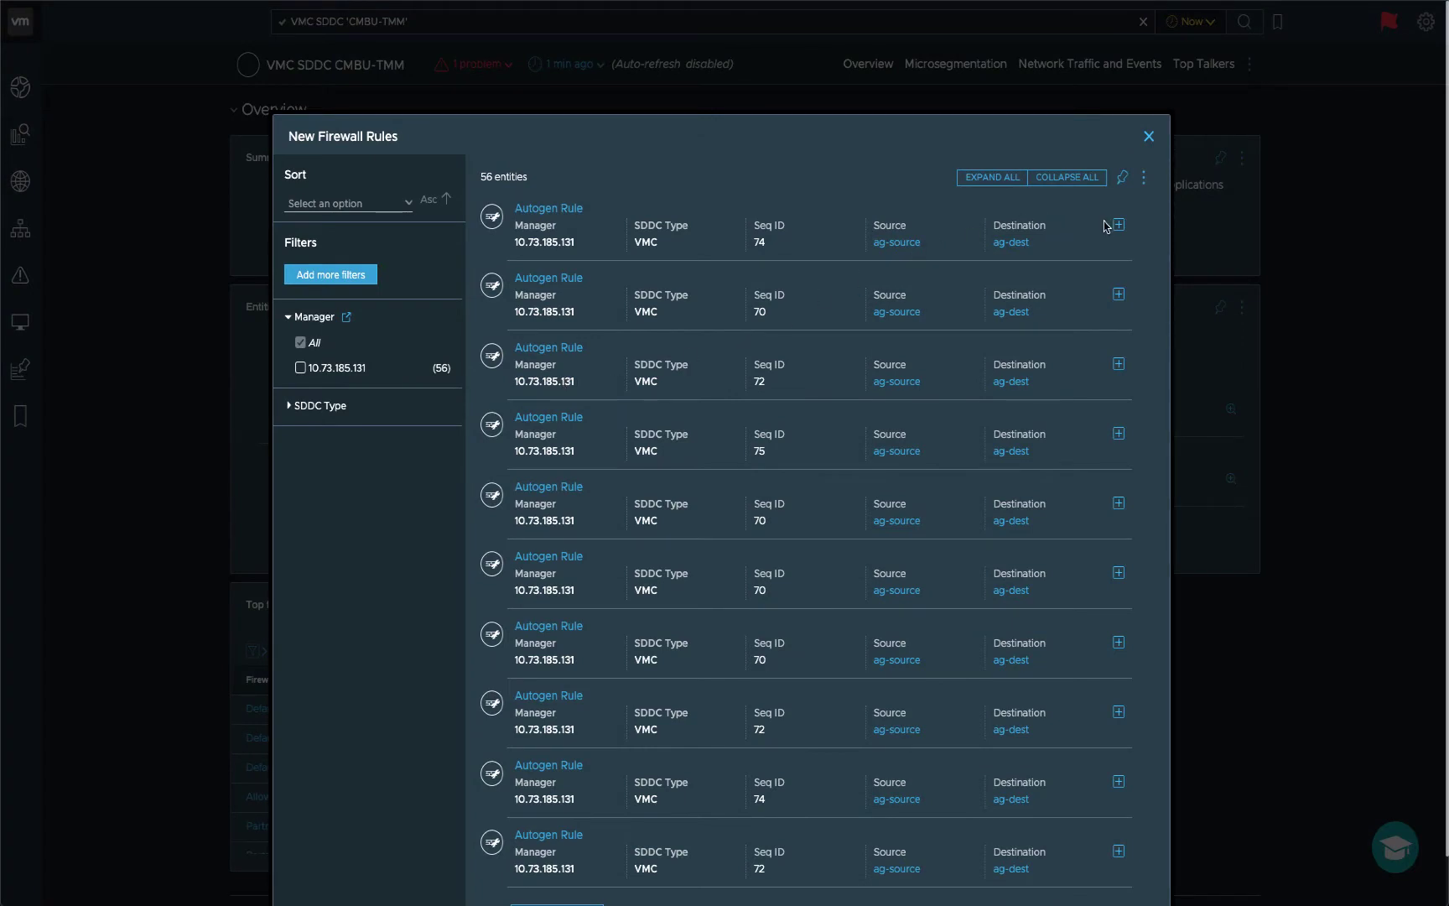
{"action": "left_click", "coordinate": [1118, 229]}
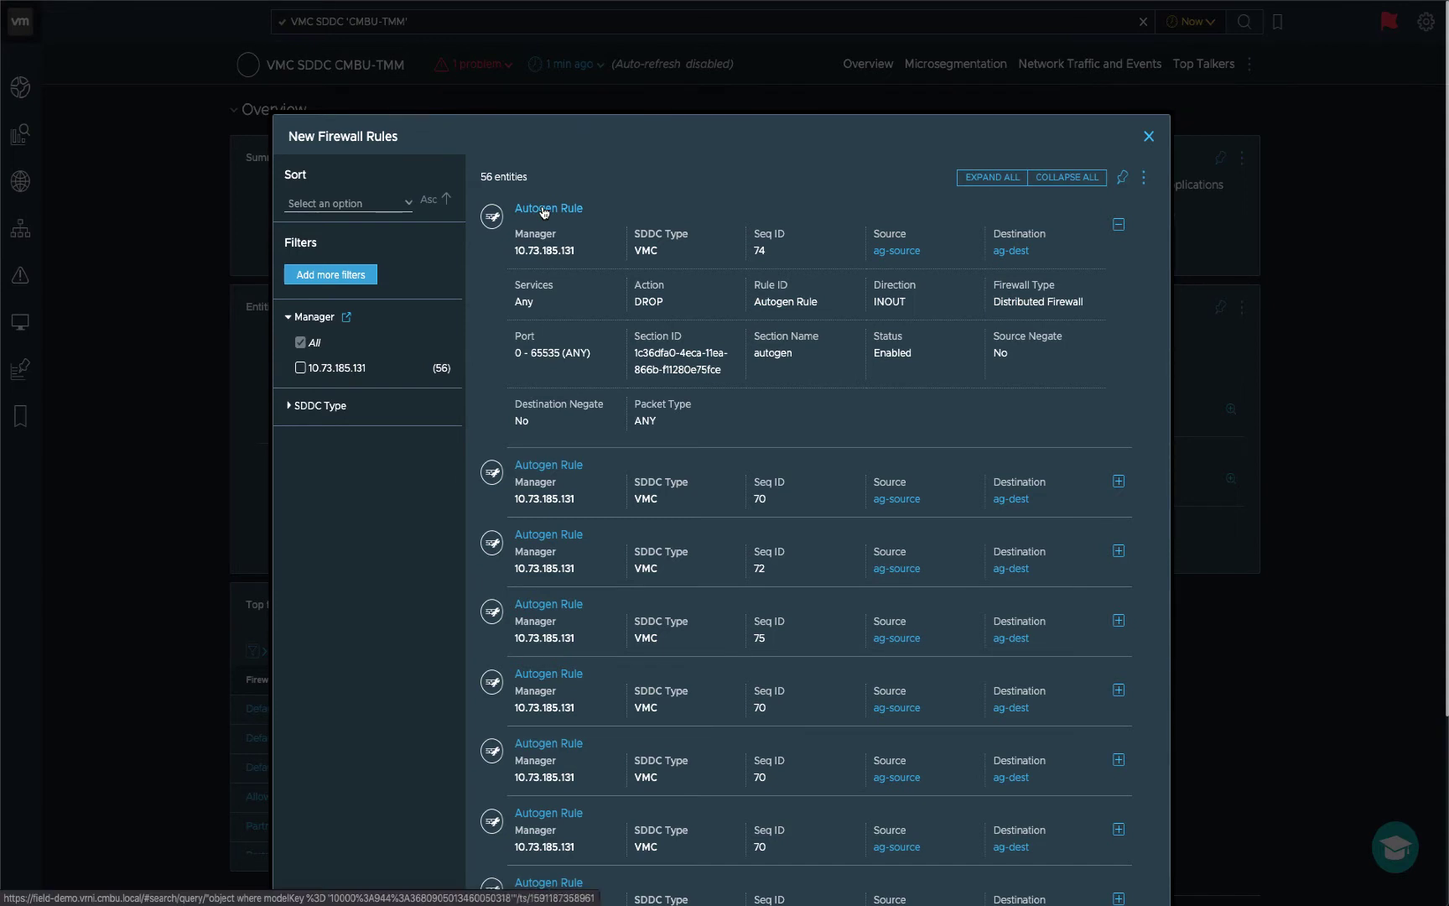
Close the rules list and scroll the overview Properties to the region, vCenter and NSX Manager IPs.
{"action": "left_click", "coordinate": [1149, 137]}
{"action": "scroll", "coordinate": [1149, 654], "scroll_direction": "down", "scroll_amount": 2}
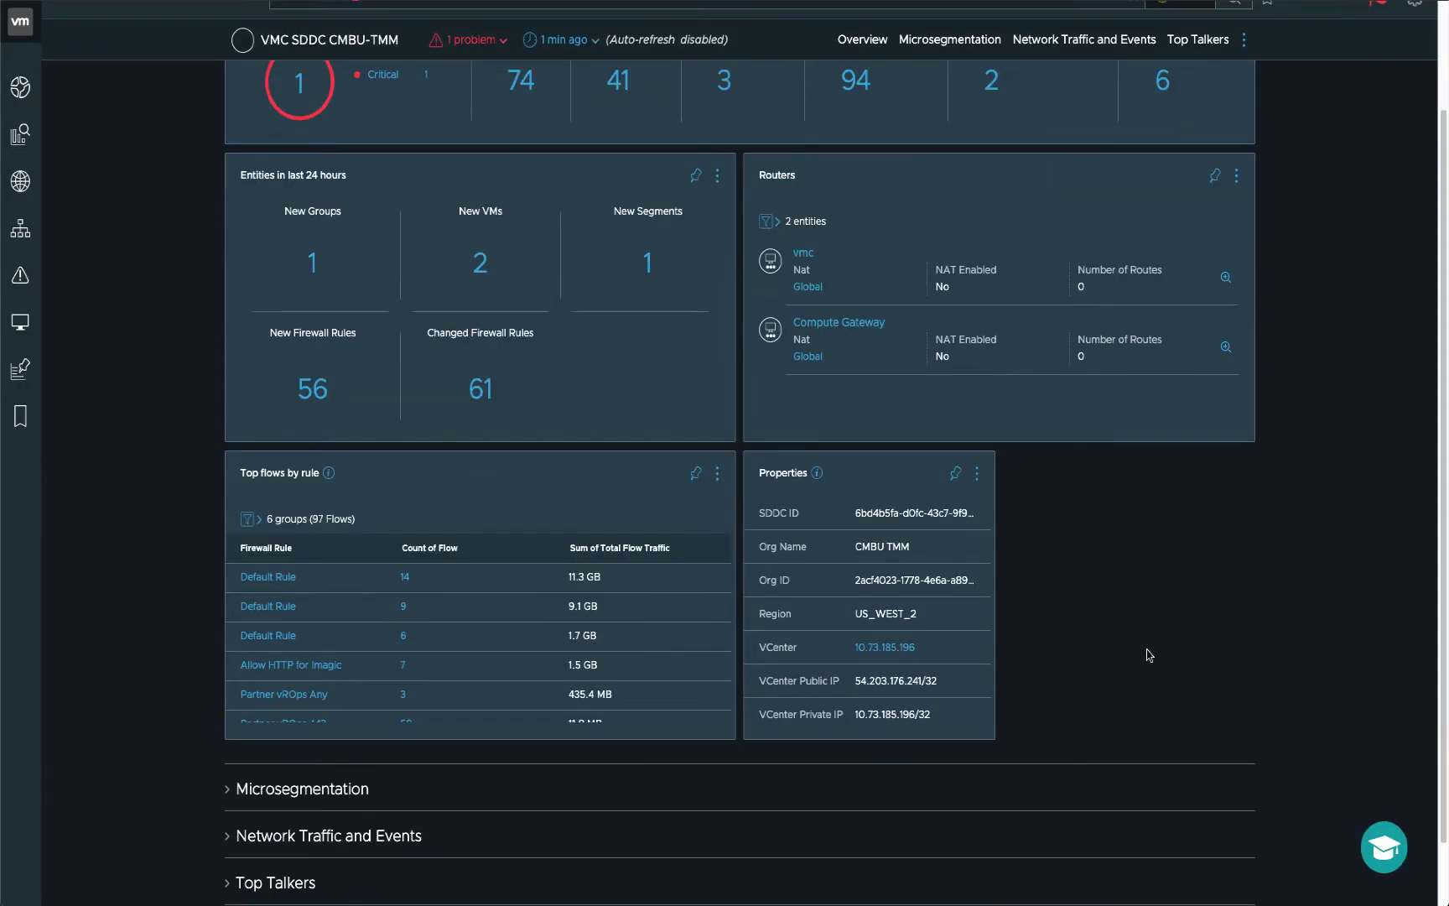
{"action": "scroll", "coordinate": [1149, 655], "scroll_direction": "down", "scroll_amount": 1}
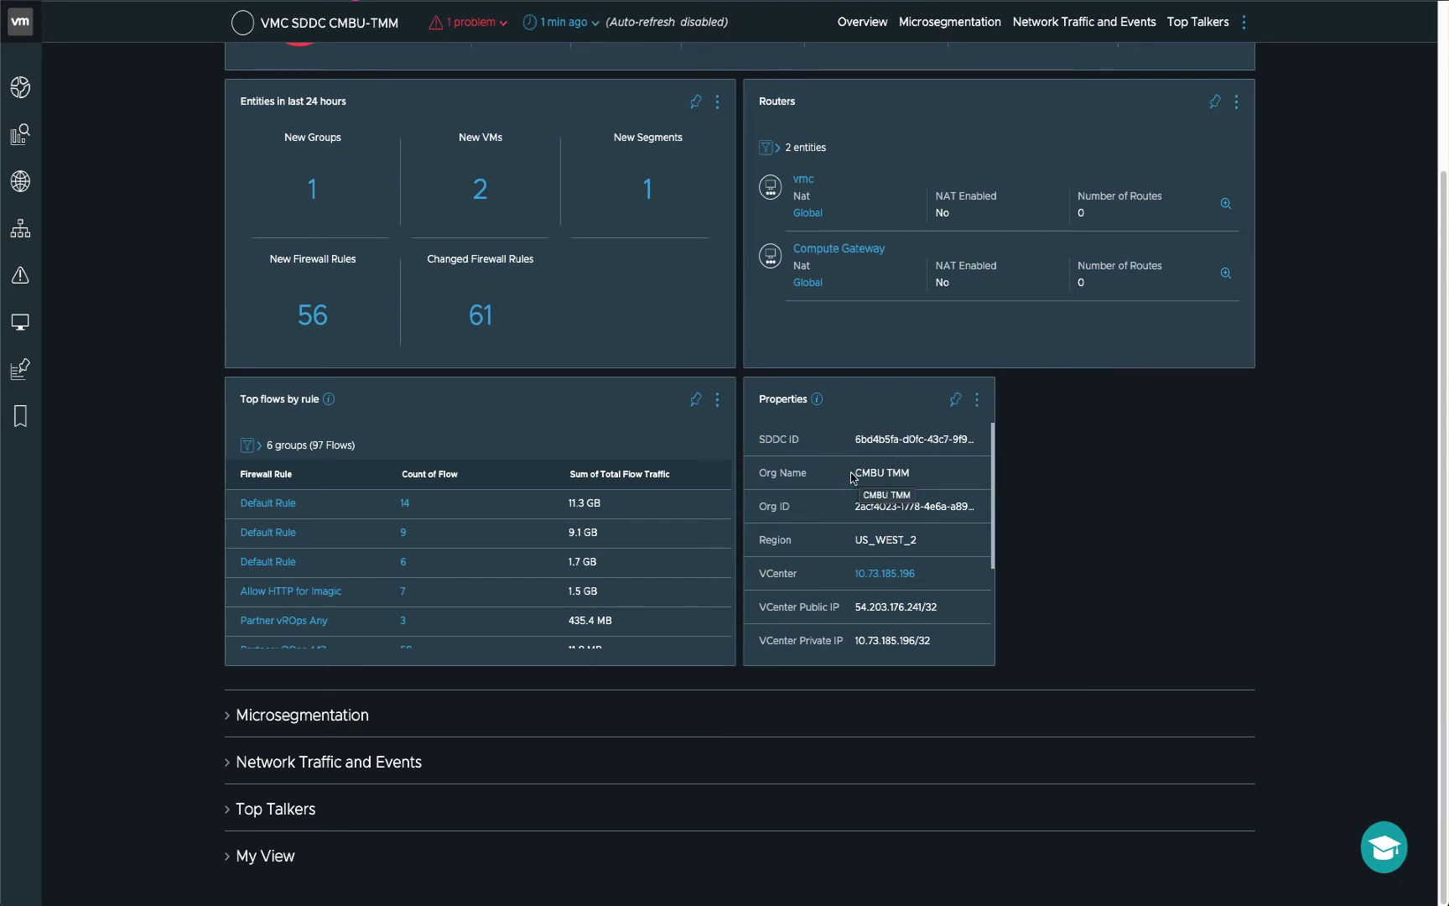
{"action": "scroll", "coordinate": [940, 483], "scroll_direction": "down", "scroll_amount": 2}
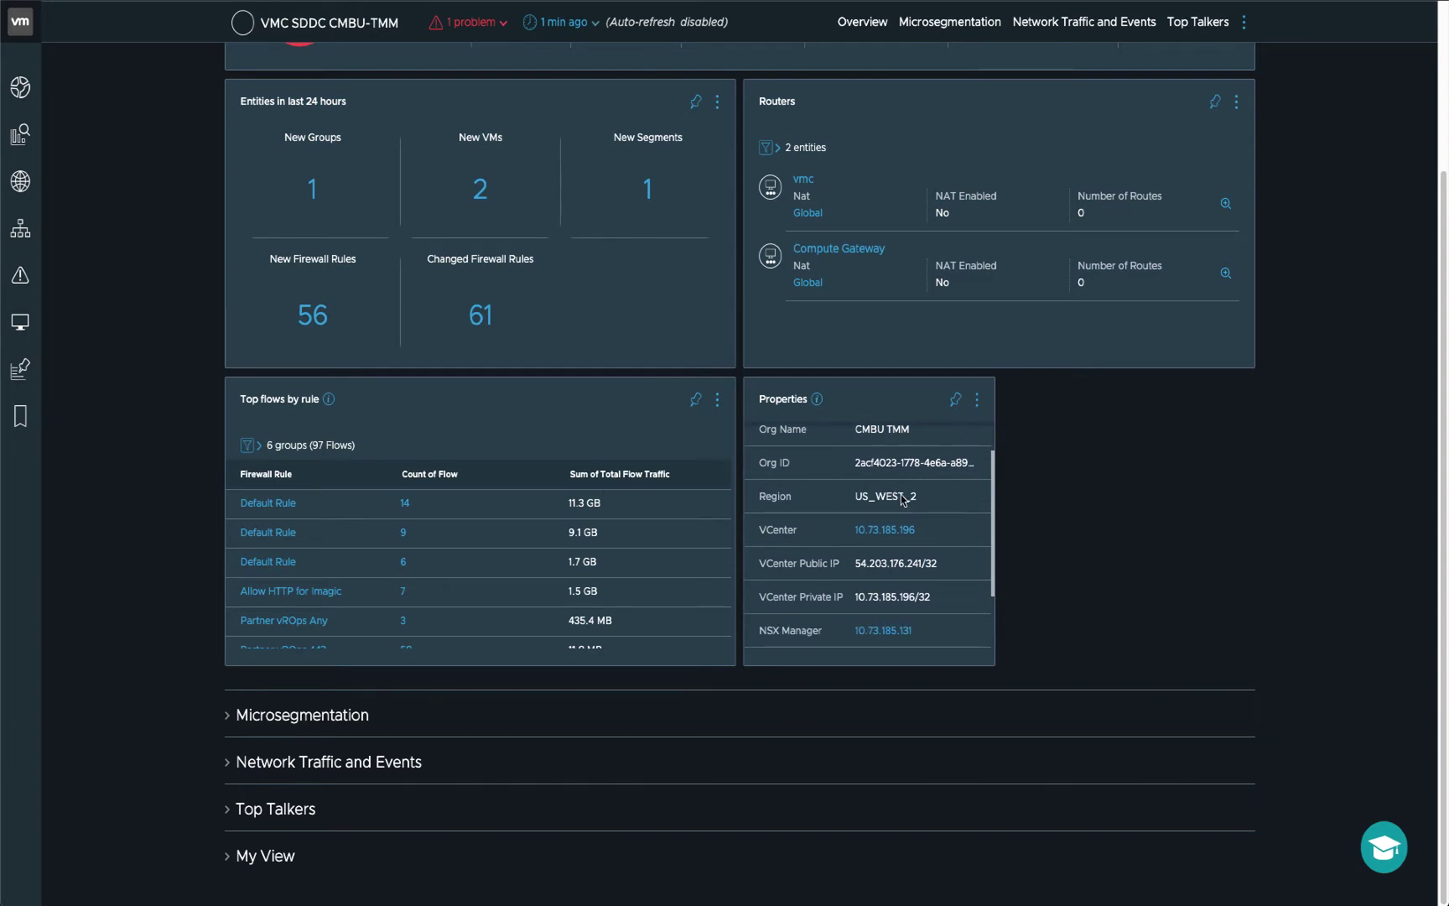
{"action": "scroll", "coordinate": [963, 514], "scroll_direction": "down", "scroll_amount": 2}
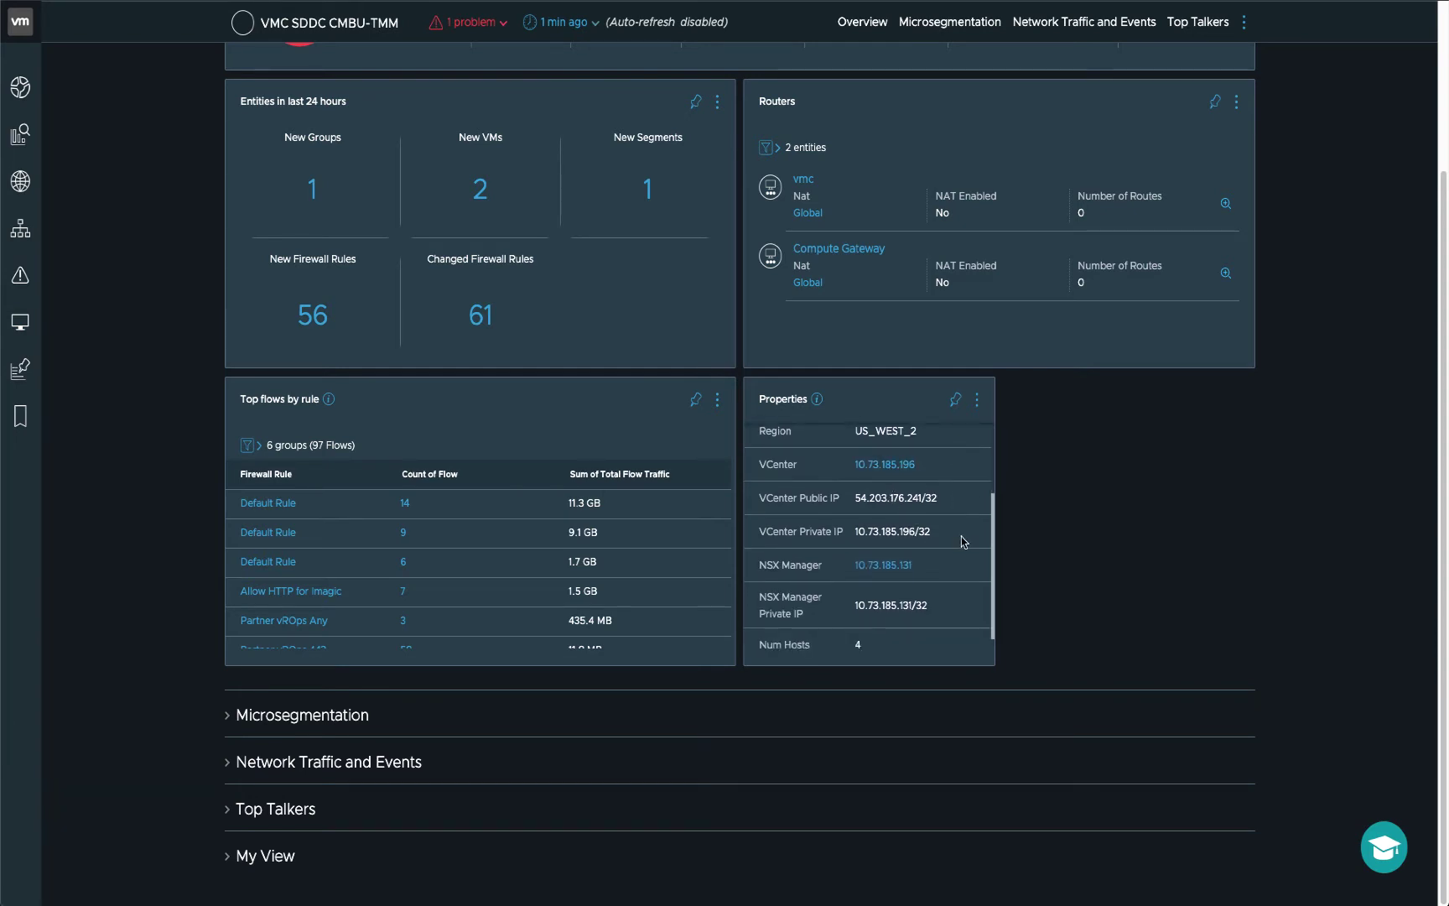
{"action": "scroll", "coordinate": [960, 540], "scroll_direction": "down", "scroll_amount": 1}
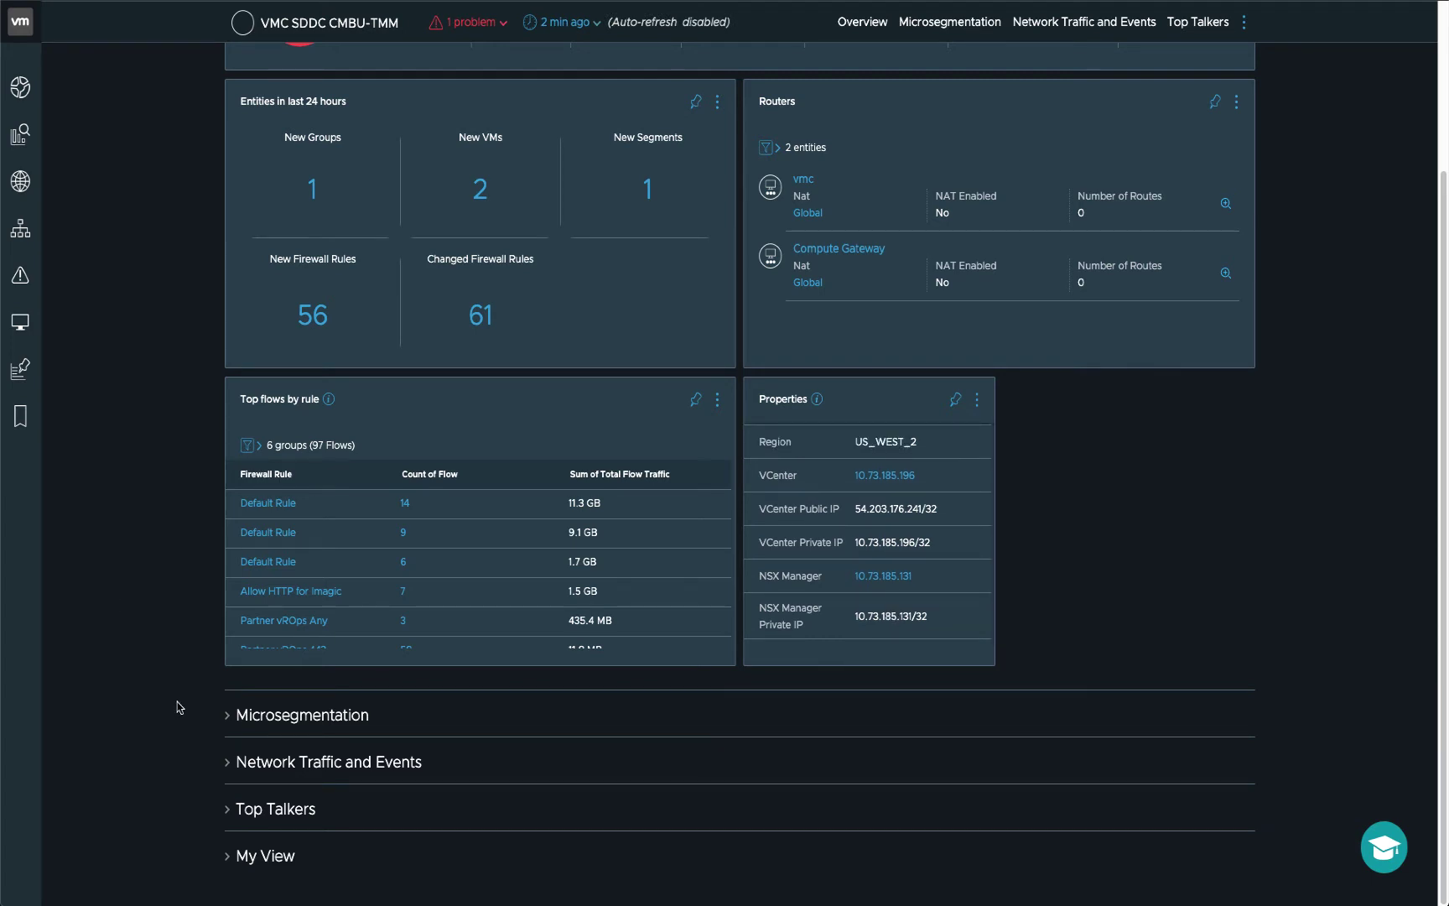
Group the Microsegmentation chart by Application and inspect the WebApp, tanzu and VMC-Imagic-Hybrid wedges.
{"action": "left_click", "coordinate": [229, 721]}
{"action": "scroll", "coordinate": [248, 496], "scroll_direction": "down", "scroll_amount": 5}
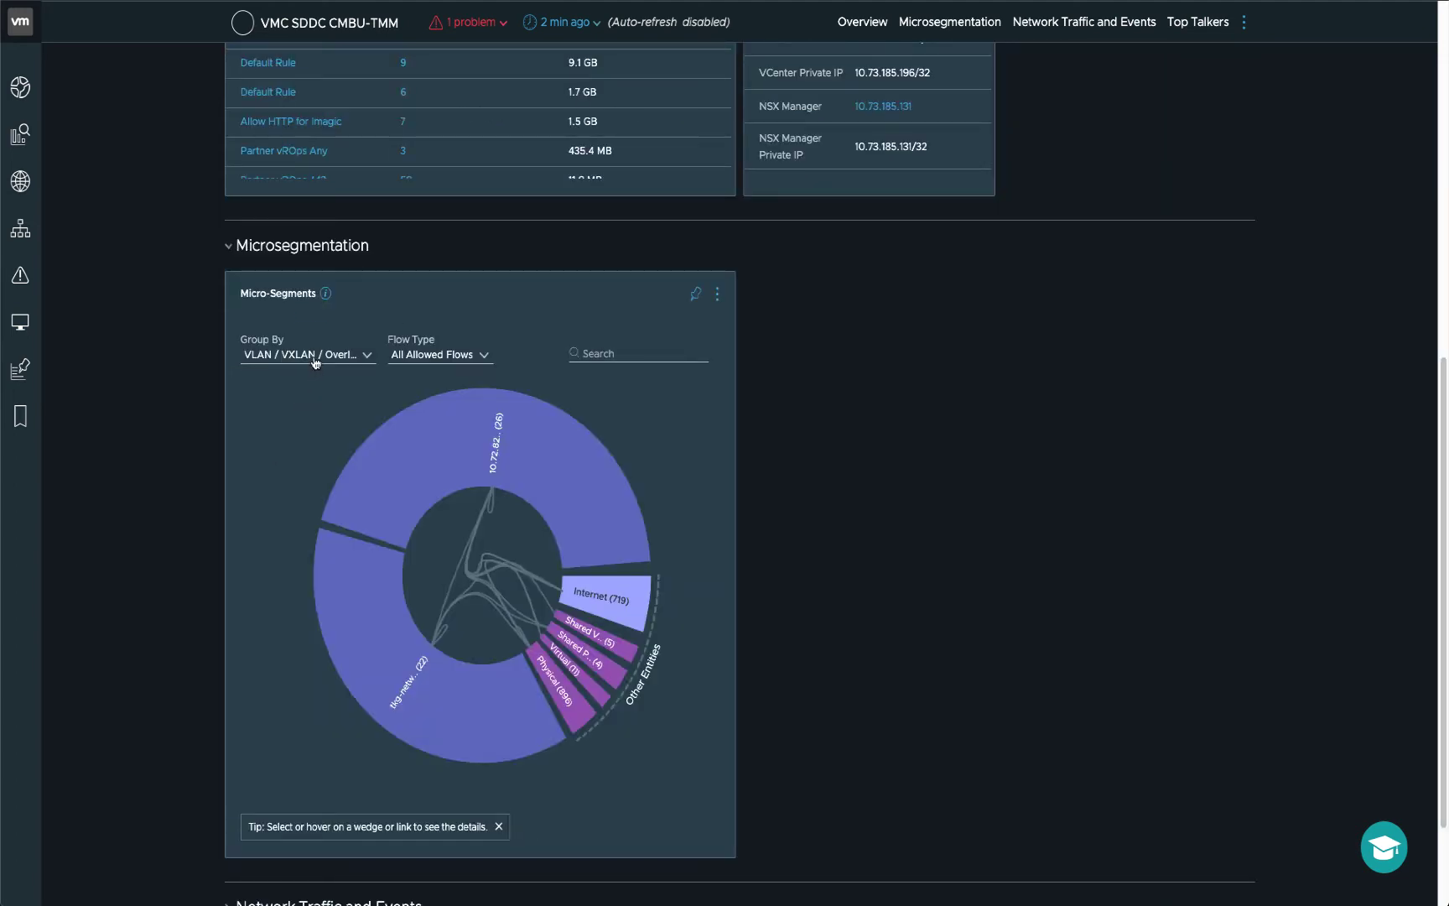
{"action": "mouse_move", "coordinate": [414, 456]}
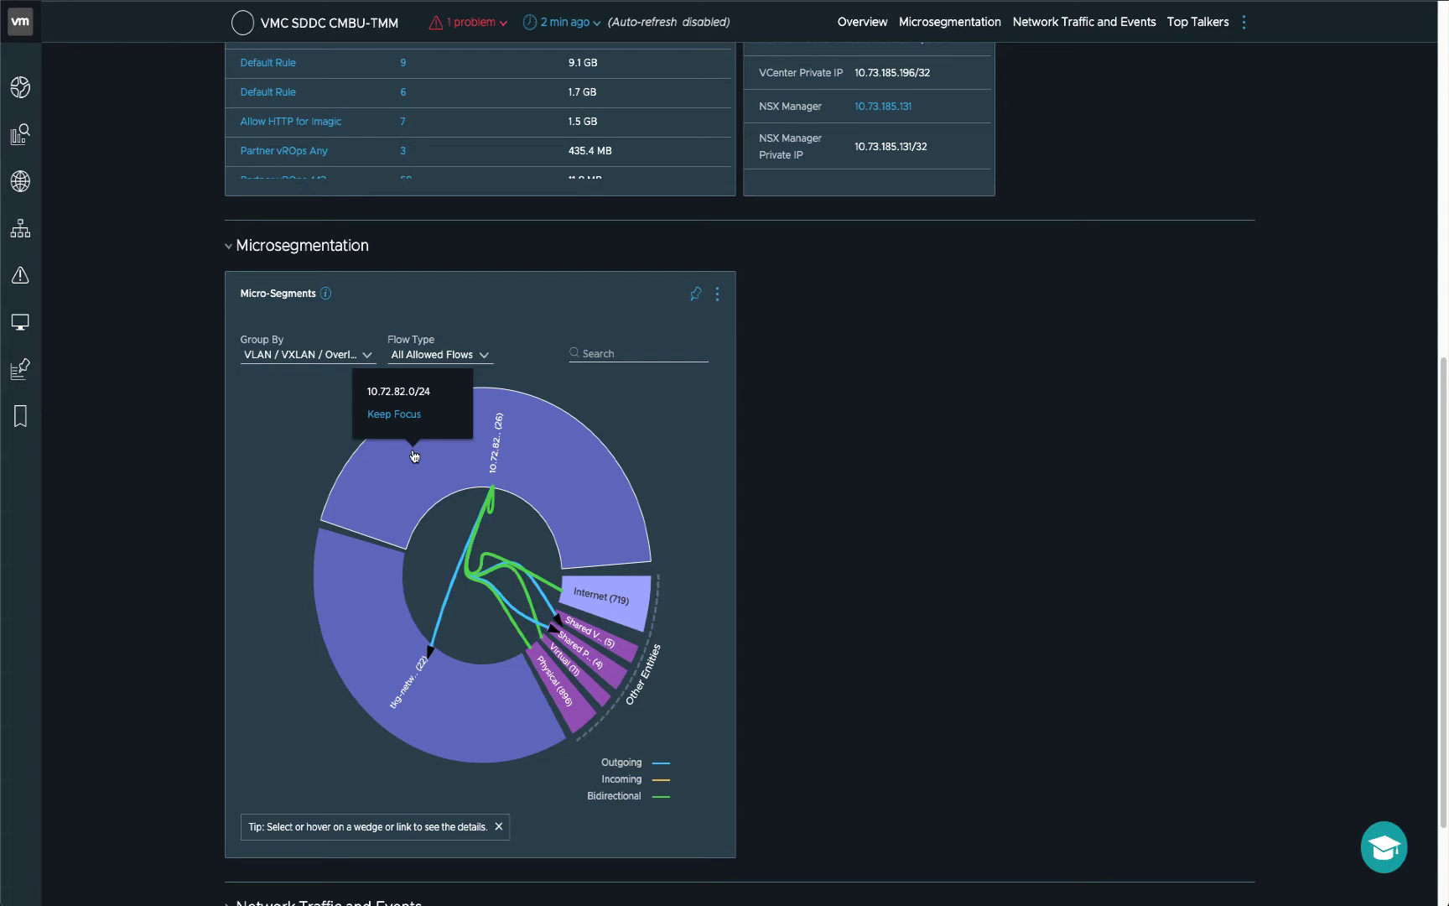
{"action": "left_click", "coordinate": [304, 360]}
{"action": "left_click", "coordinate": [307, 443]}
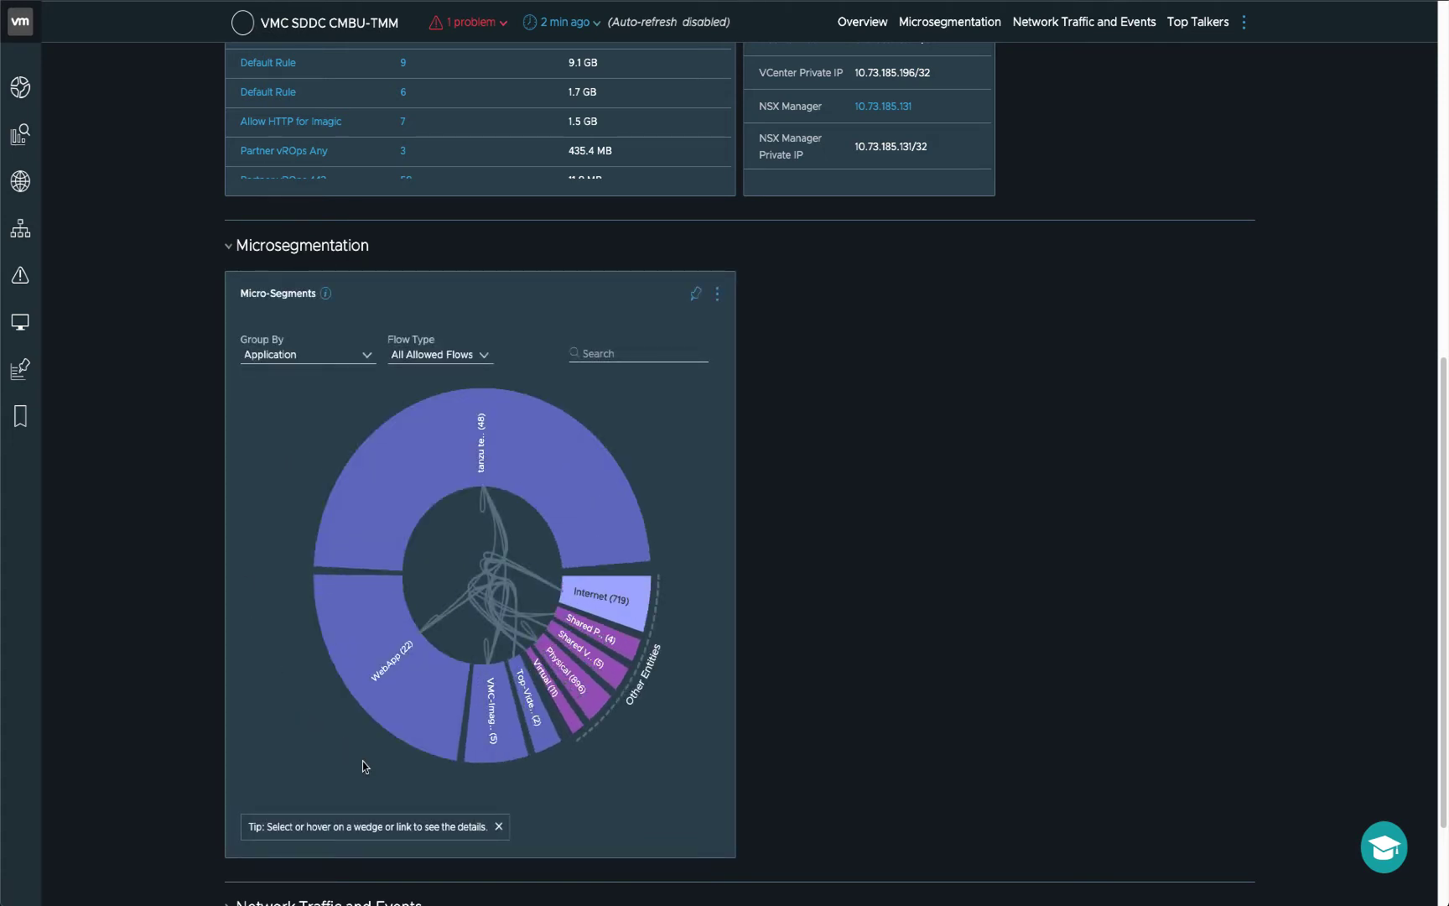
{"action": "mouse_move", "coordinate": [412, 727]}
{"action": "mouse_move", "coordinate": [512, 752]}
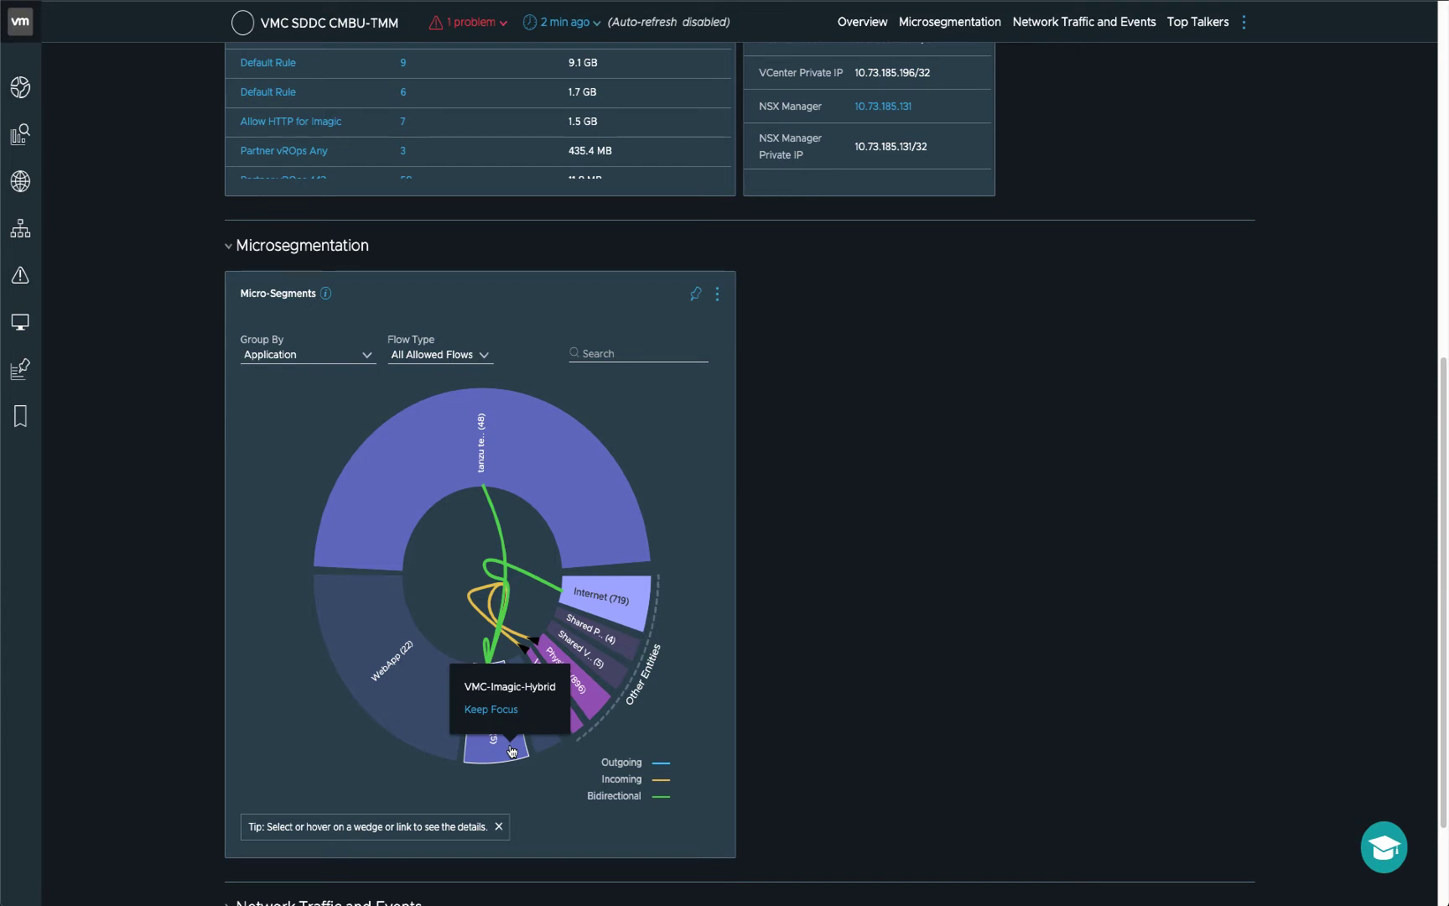
Review VMC-Imagic-Hybrid's 236 flows and 9 recommended firewall rules with their export options.
{"action": "left_click", "coordinate": [511, 751]}
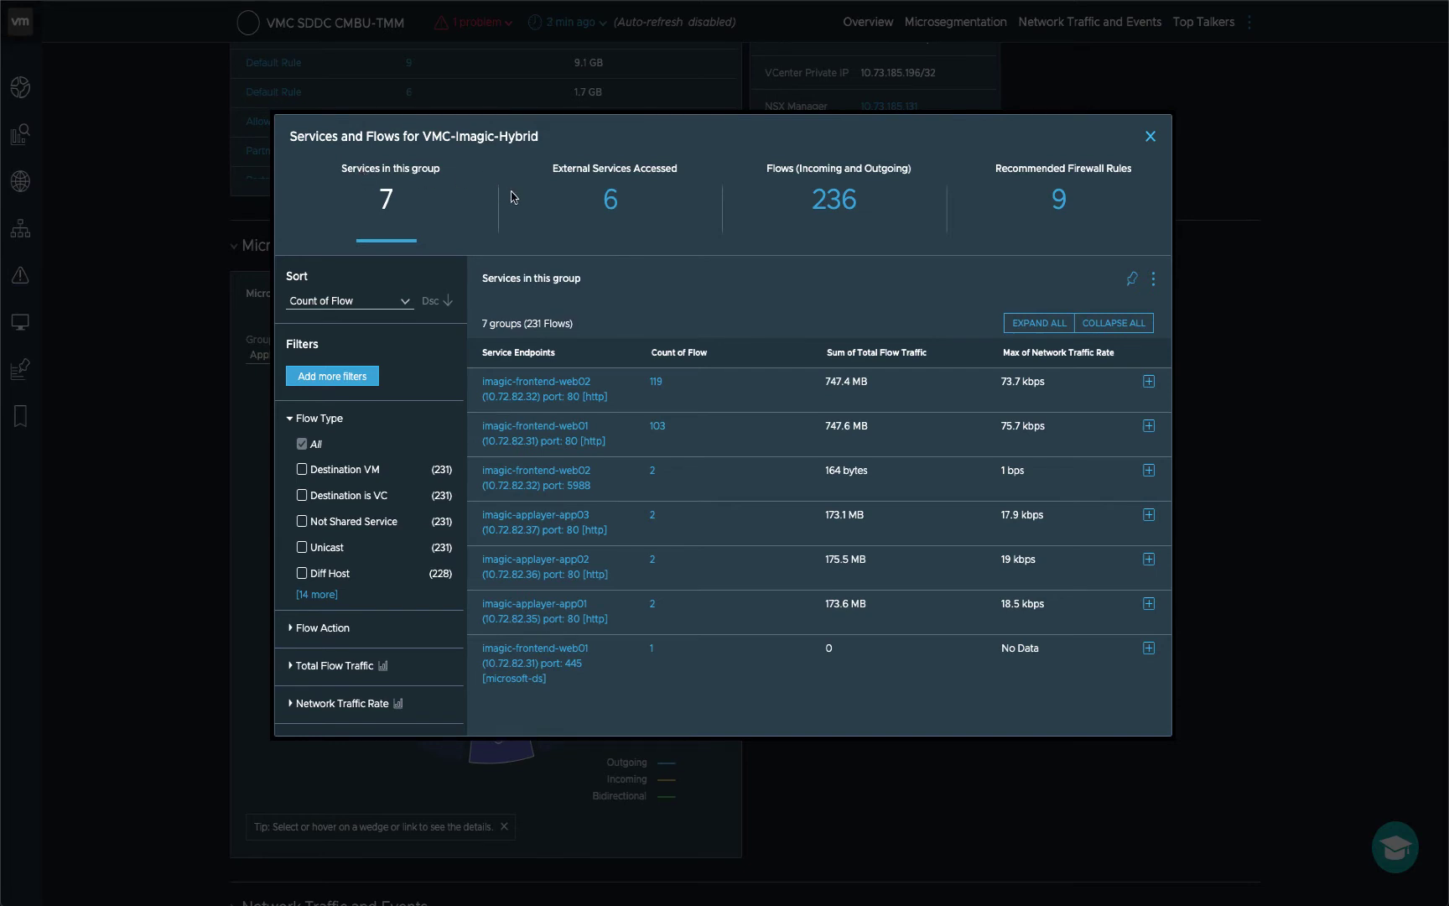
{"action": "left_click", "coordinate": [836, 209]}
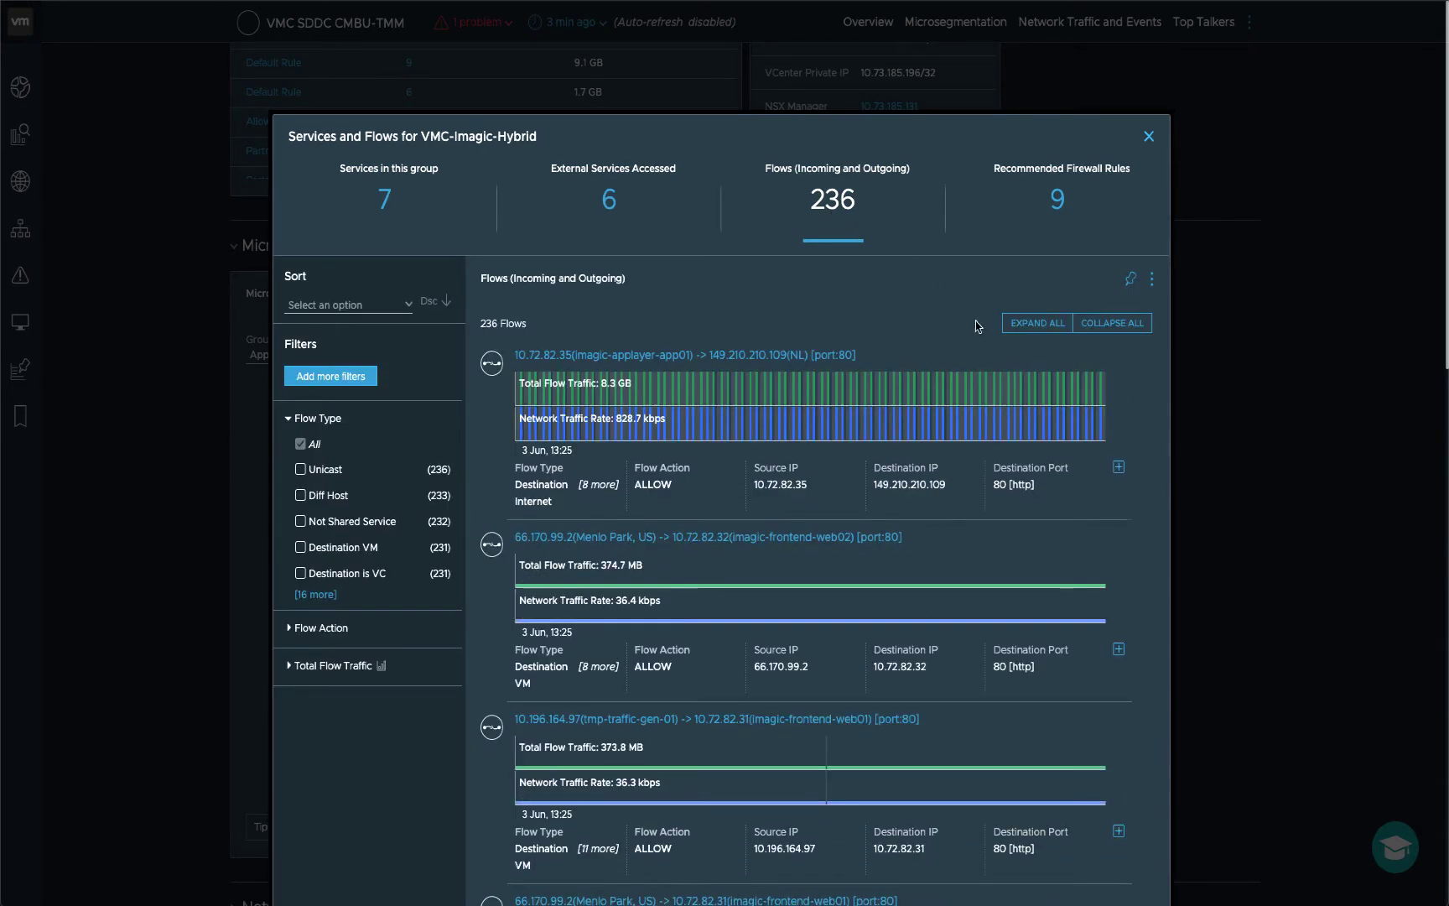
{"action": "left_click", "coordinate": [1059, 205]}
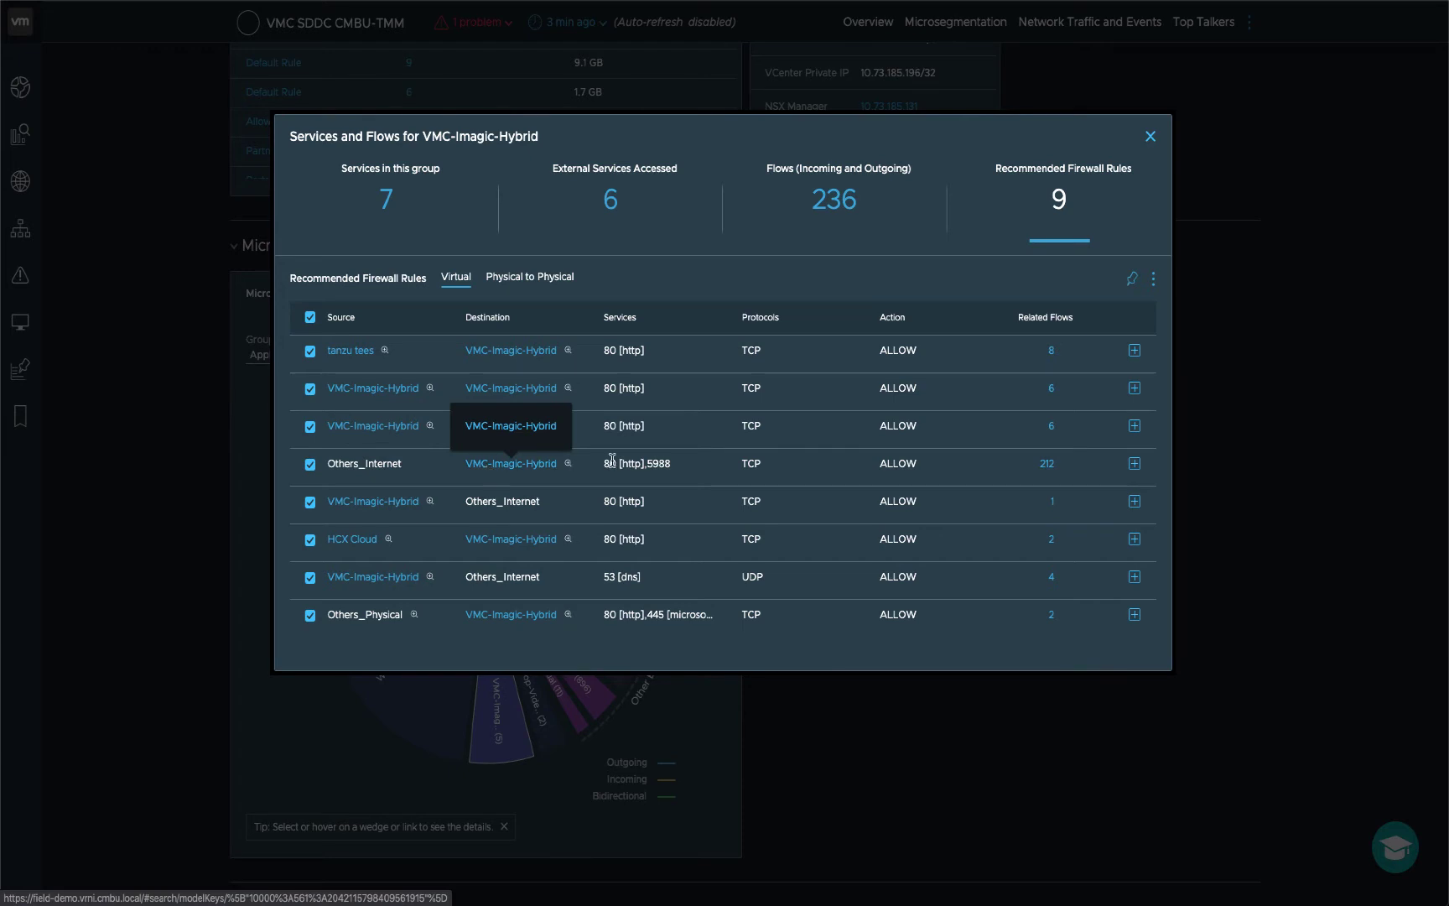
{"action": "left_click", "coordinate": [1154, 282]}
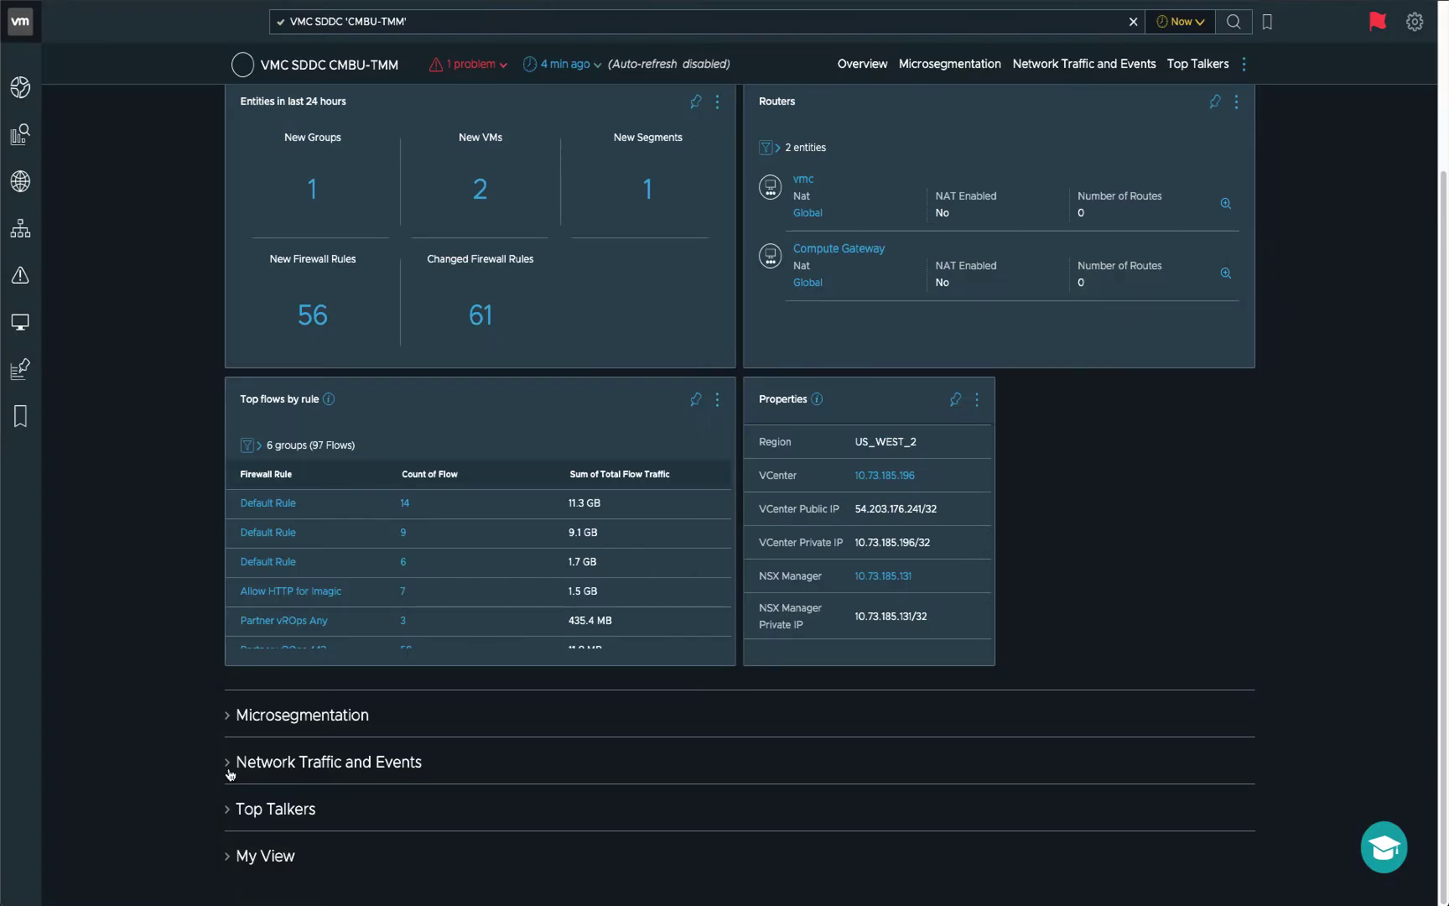
Expand Network Traffic and Events and Top Talkers, ranking the top talkers by VM.
{"action": "left_click", "coordinate": [227, 767]}
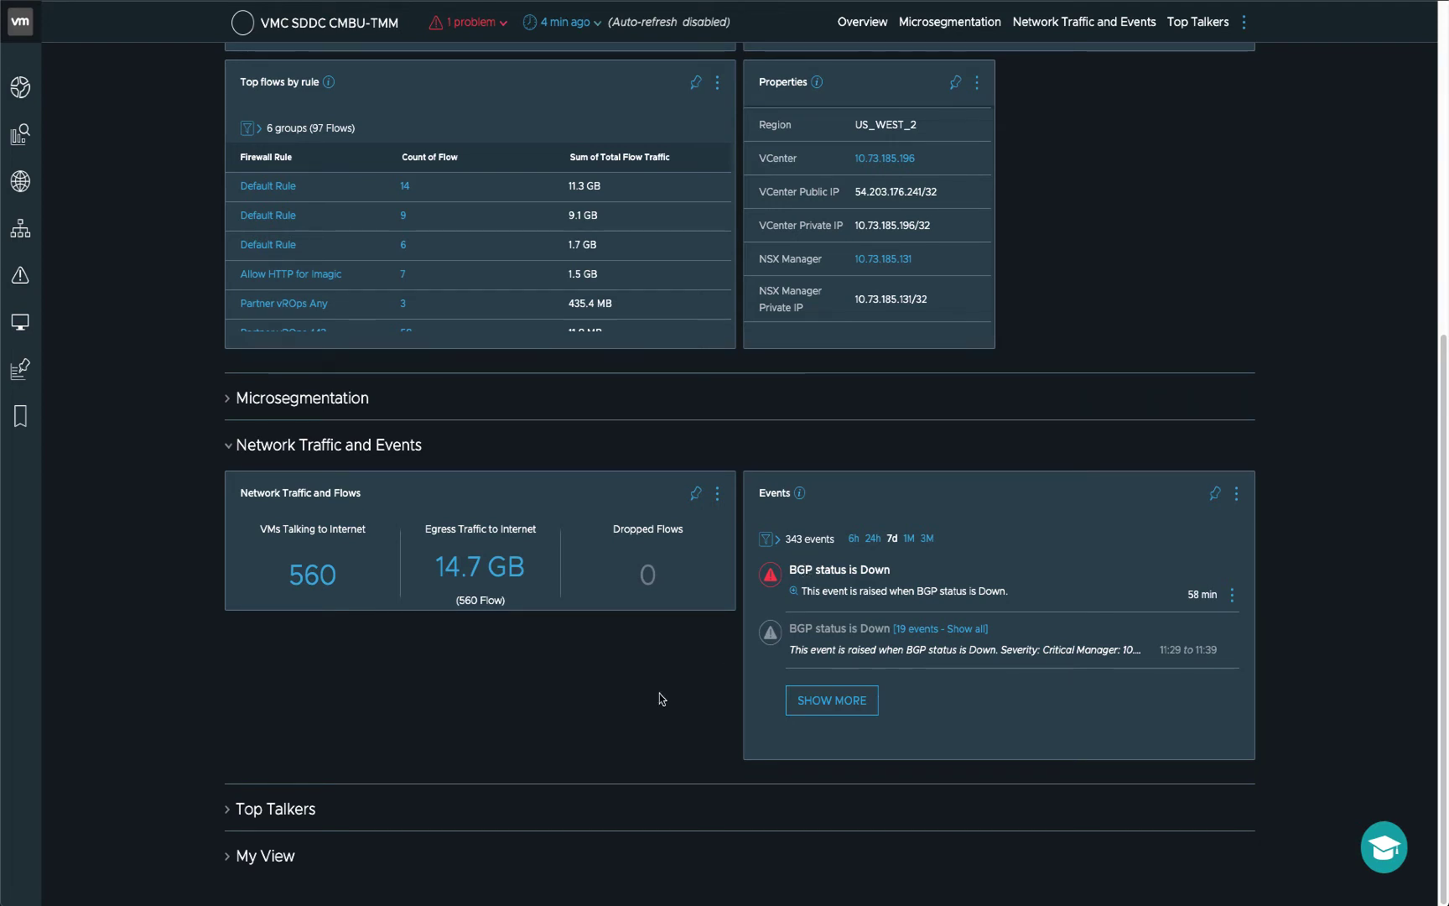
{"action": "left_click", "coordinate": [226, 819]}
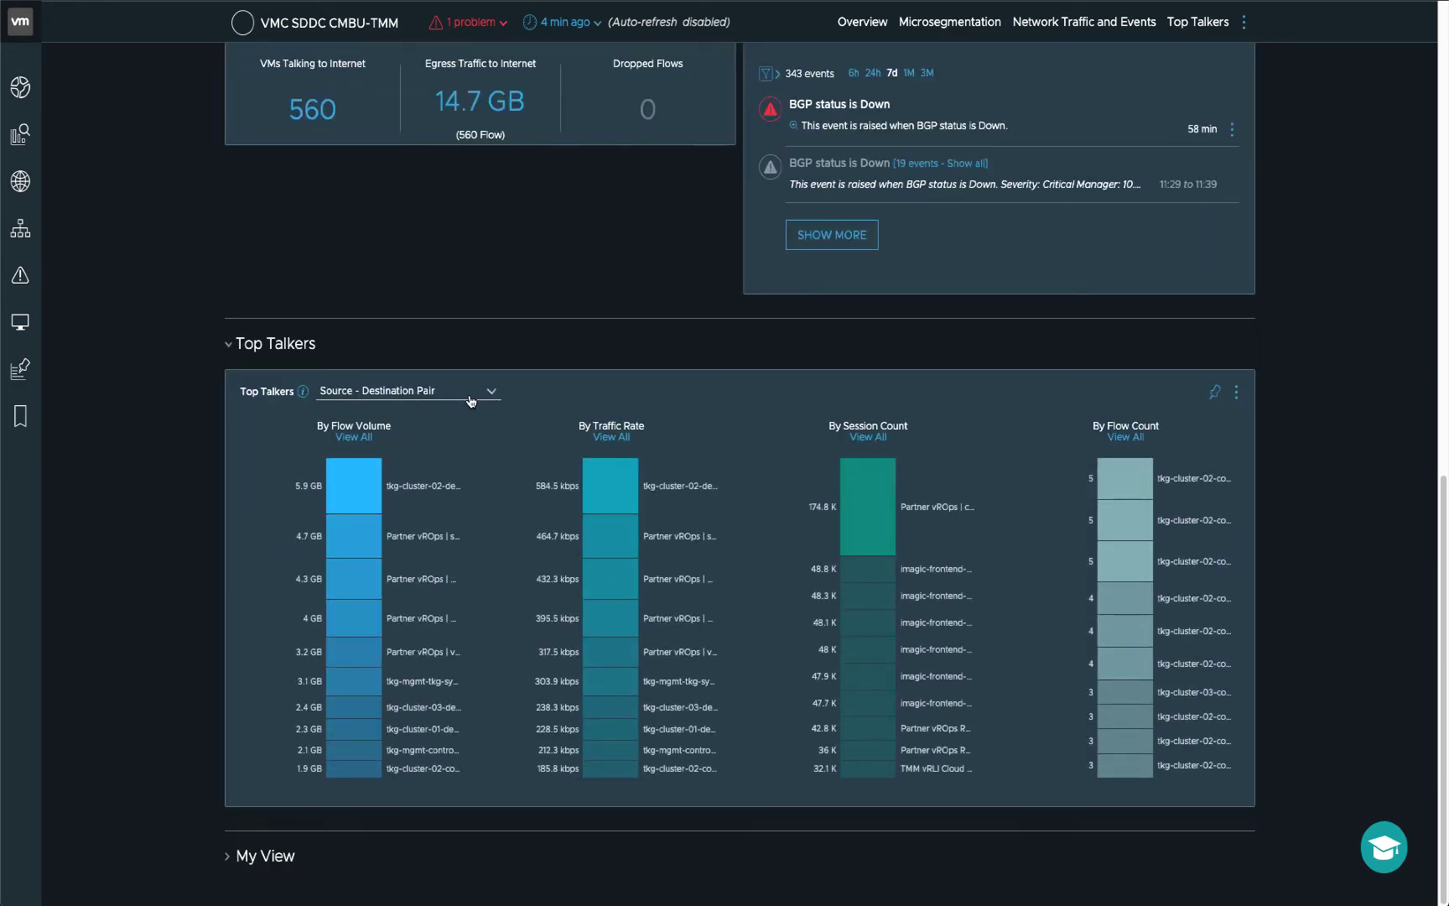
{"action": "left_click", "coordinate": [471, 401]}
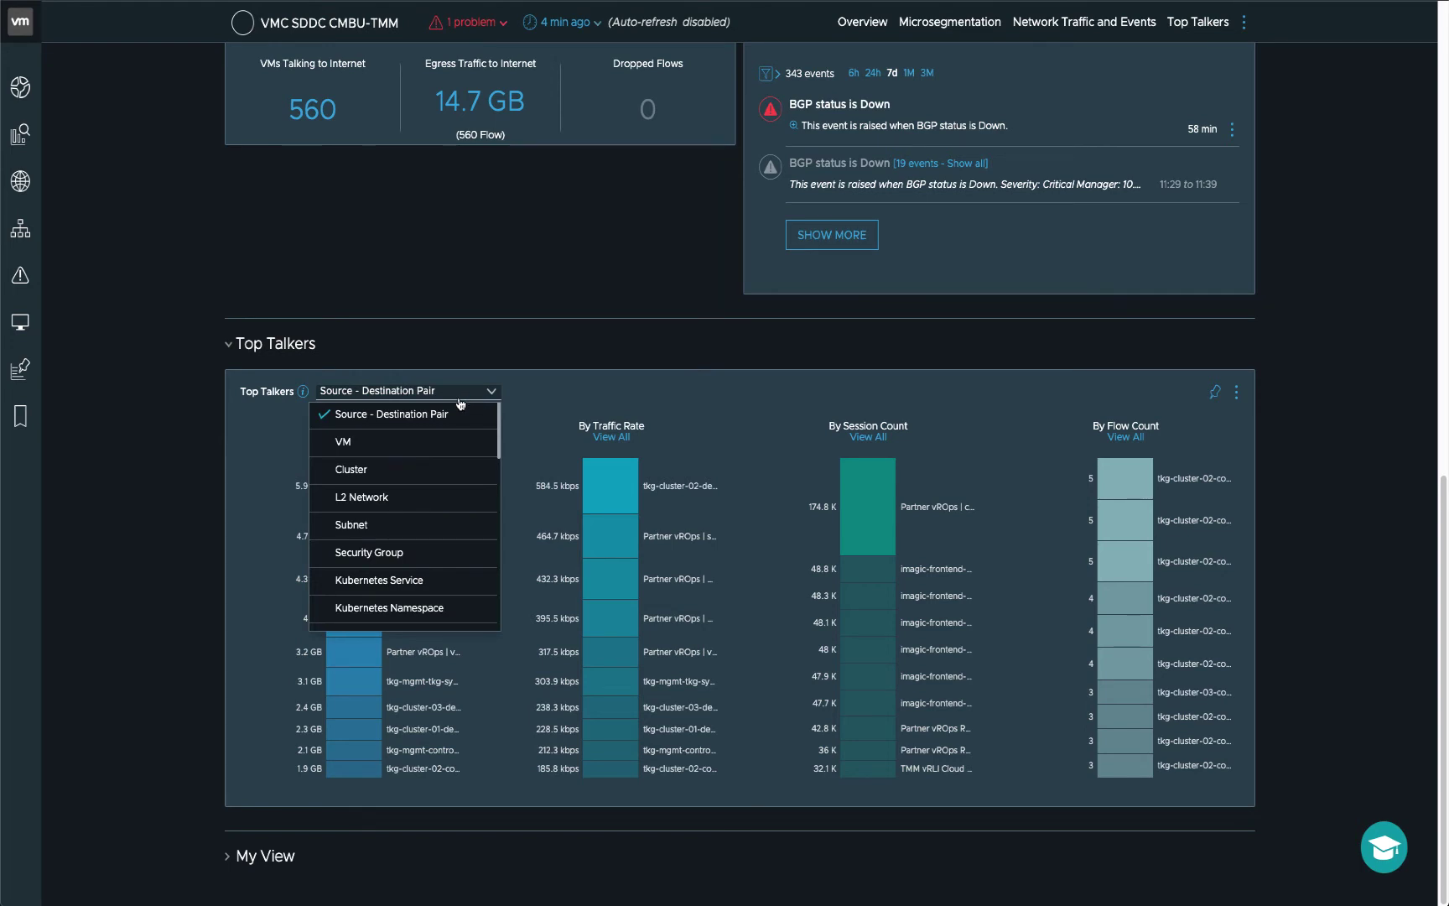
{"action": "left_click", "coordinate": [379, 453]}
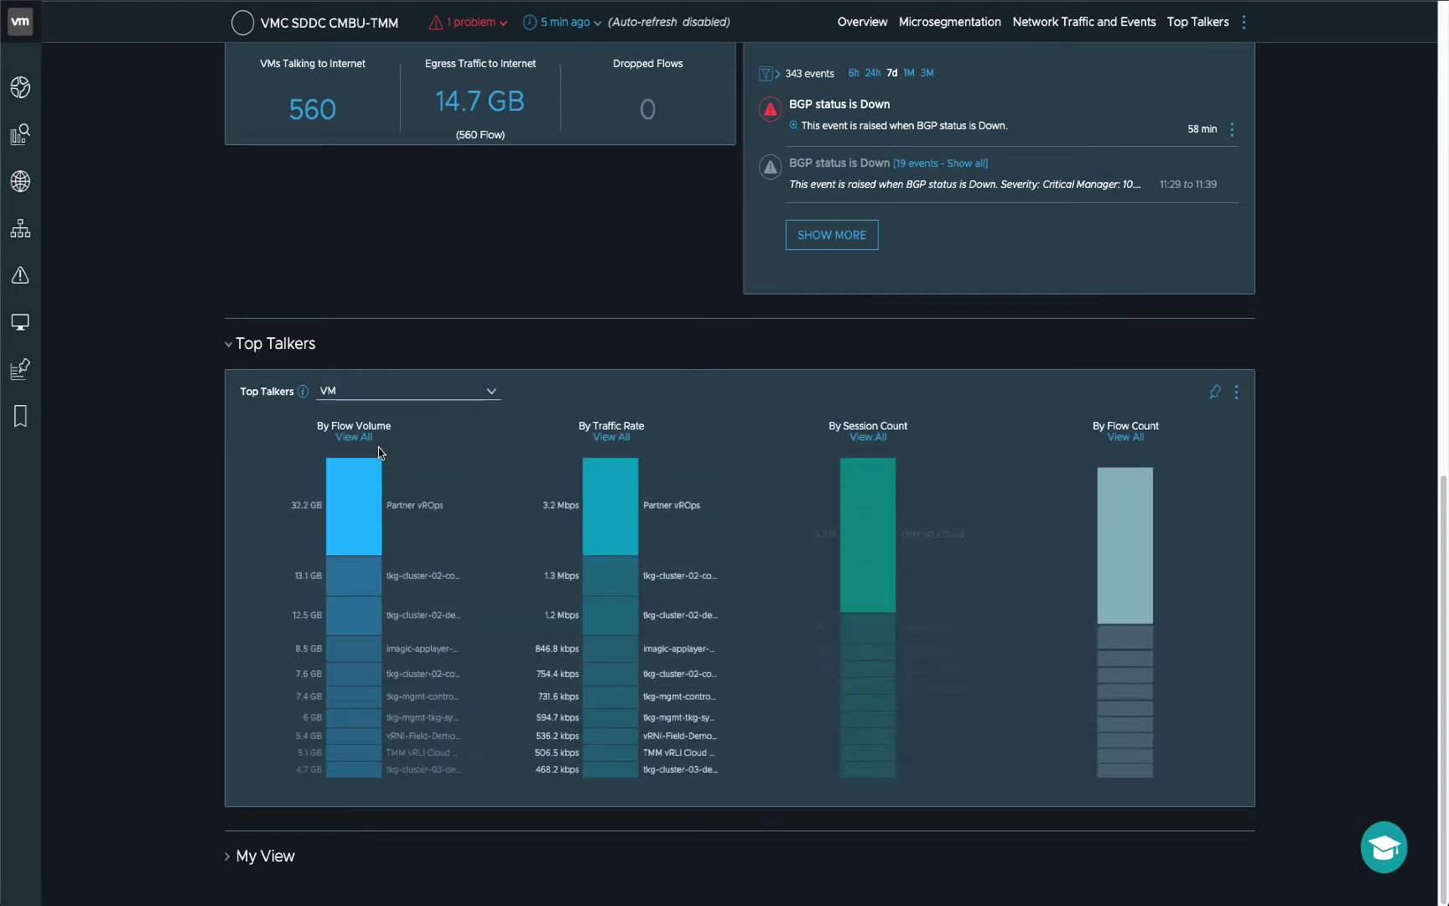
{"action": "mouse_move", "coordinate": [358, 500]}
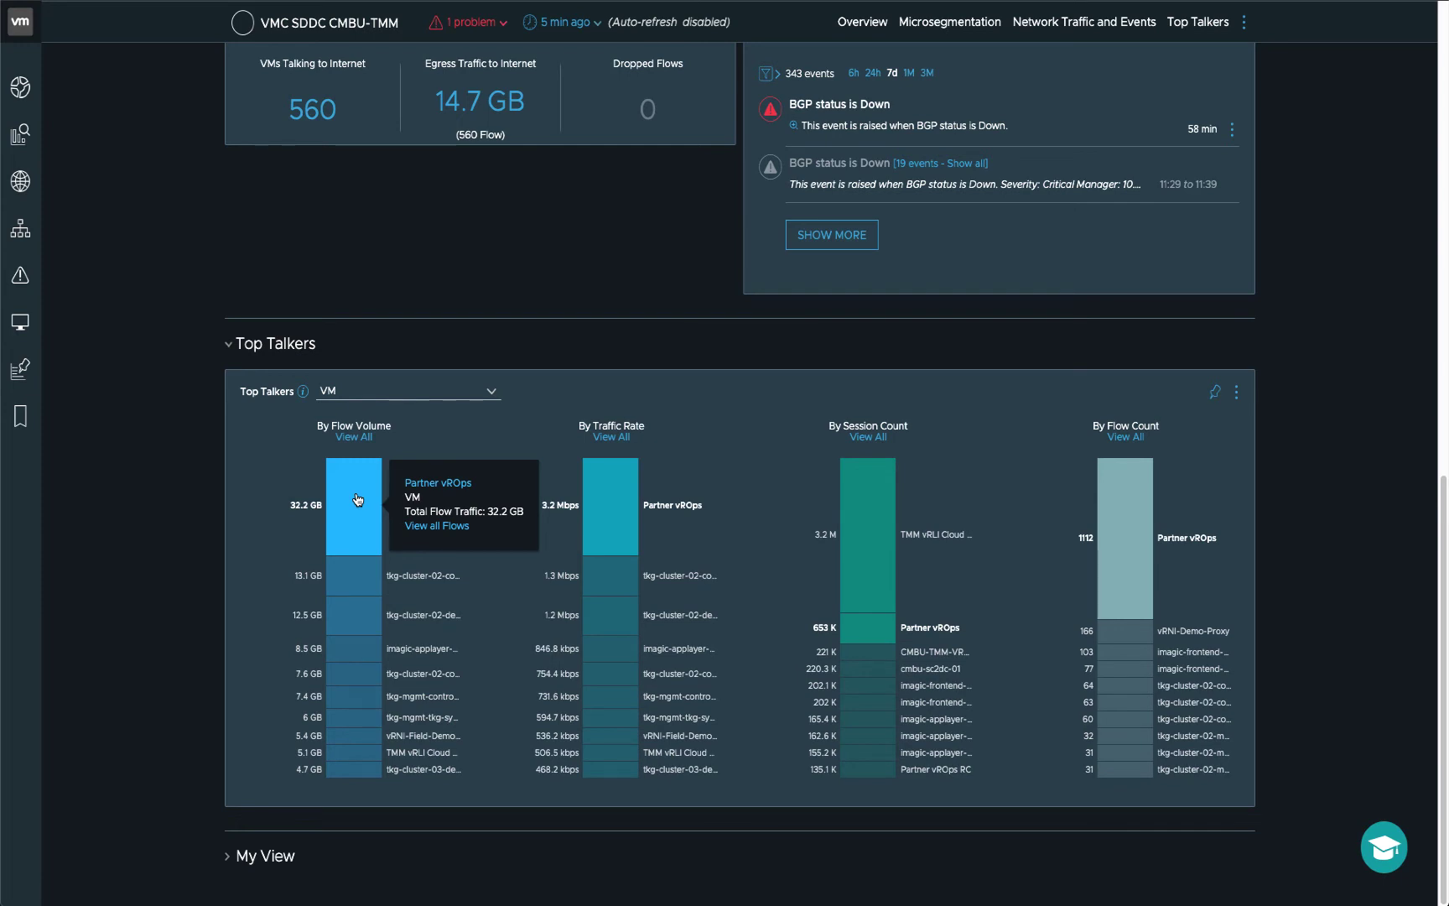
Collapse the Top Talkers section and return to the top of the dashboard.
{"action": "left_click", "coordinate": [243, 345]}
{"action": "scroll", "coordinate": [189, 508], "scroll_direction": "up", "scroll_amount": 1}
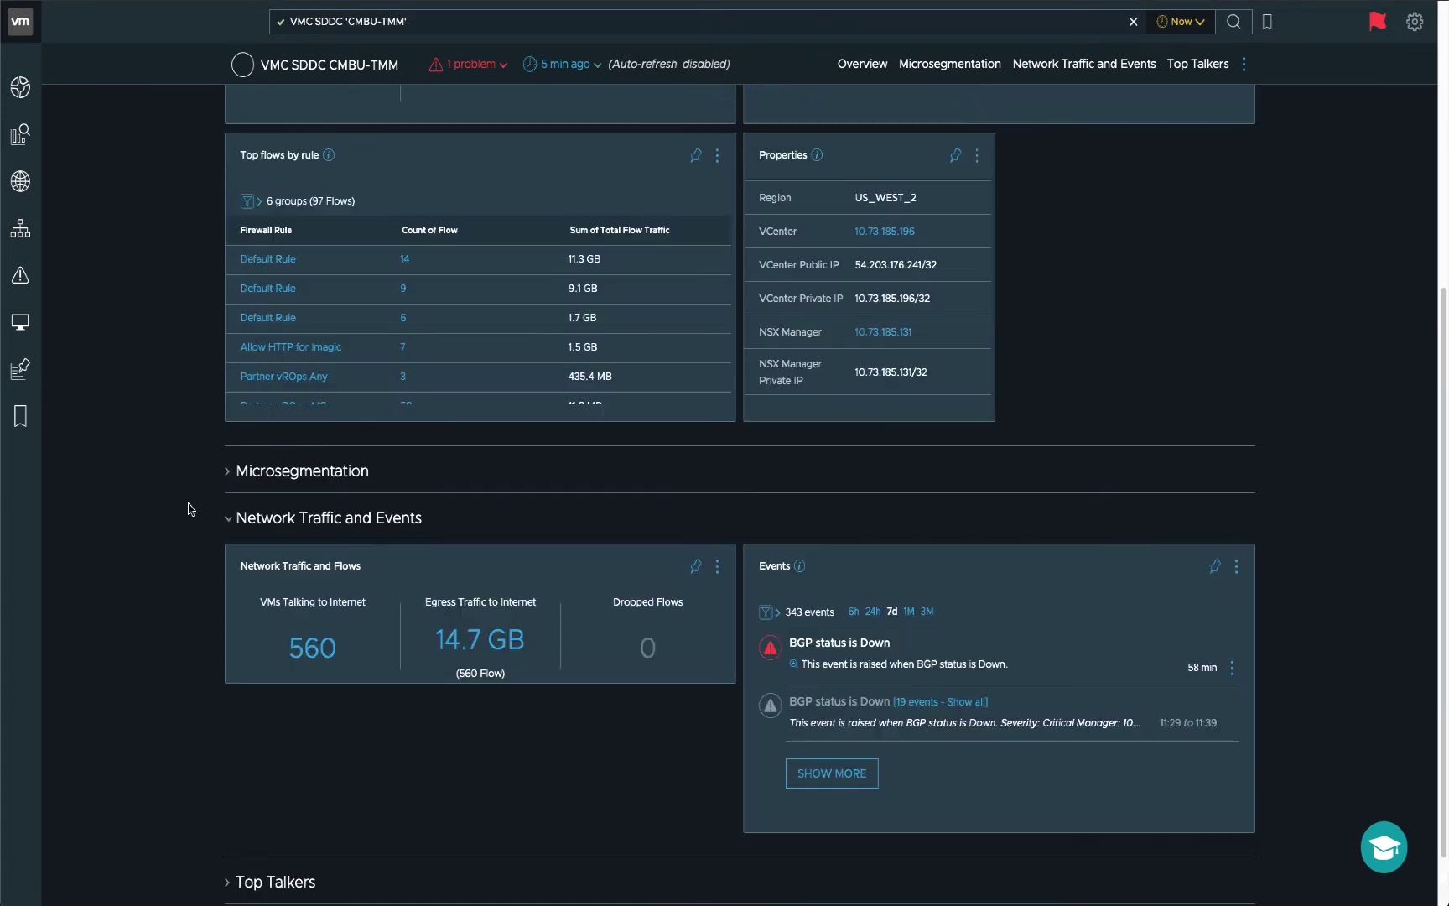
{"action": "scroll", "coordinate": [189, 509], "scroll_direction": "up", "scroll_amount": 5}
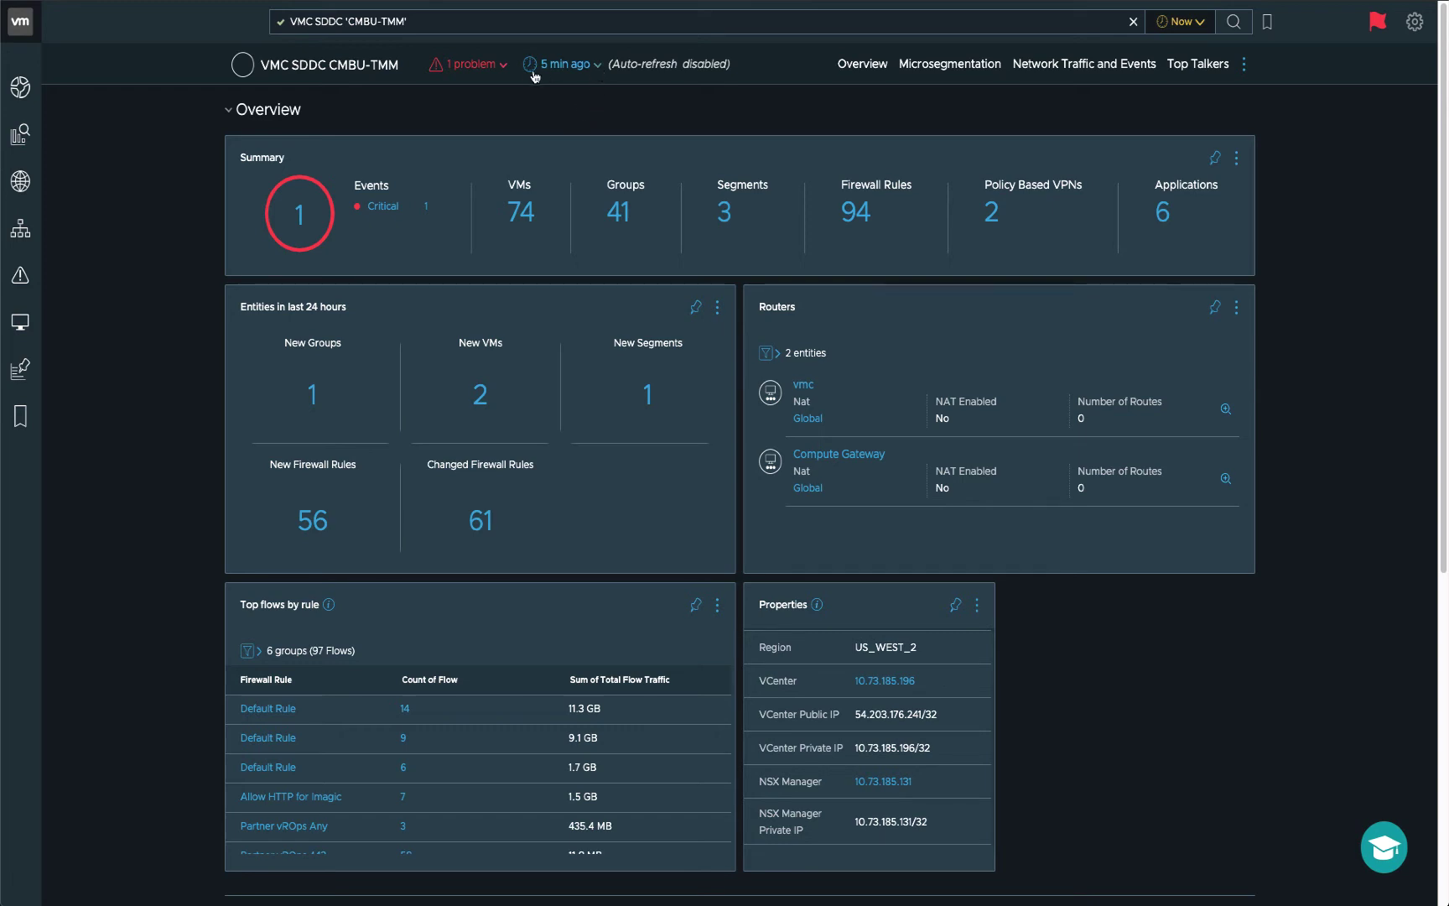
Review the critical BGP-down event, copy the DX-N7K01-CORP-02 interface name, then show the timeline.
{"action": "left_click", "coordinate": [383, 210]}
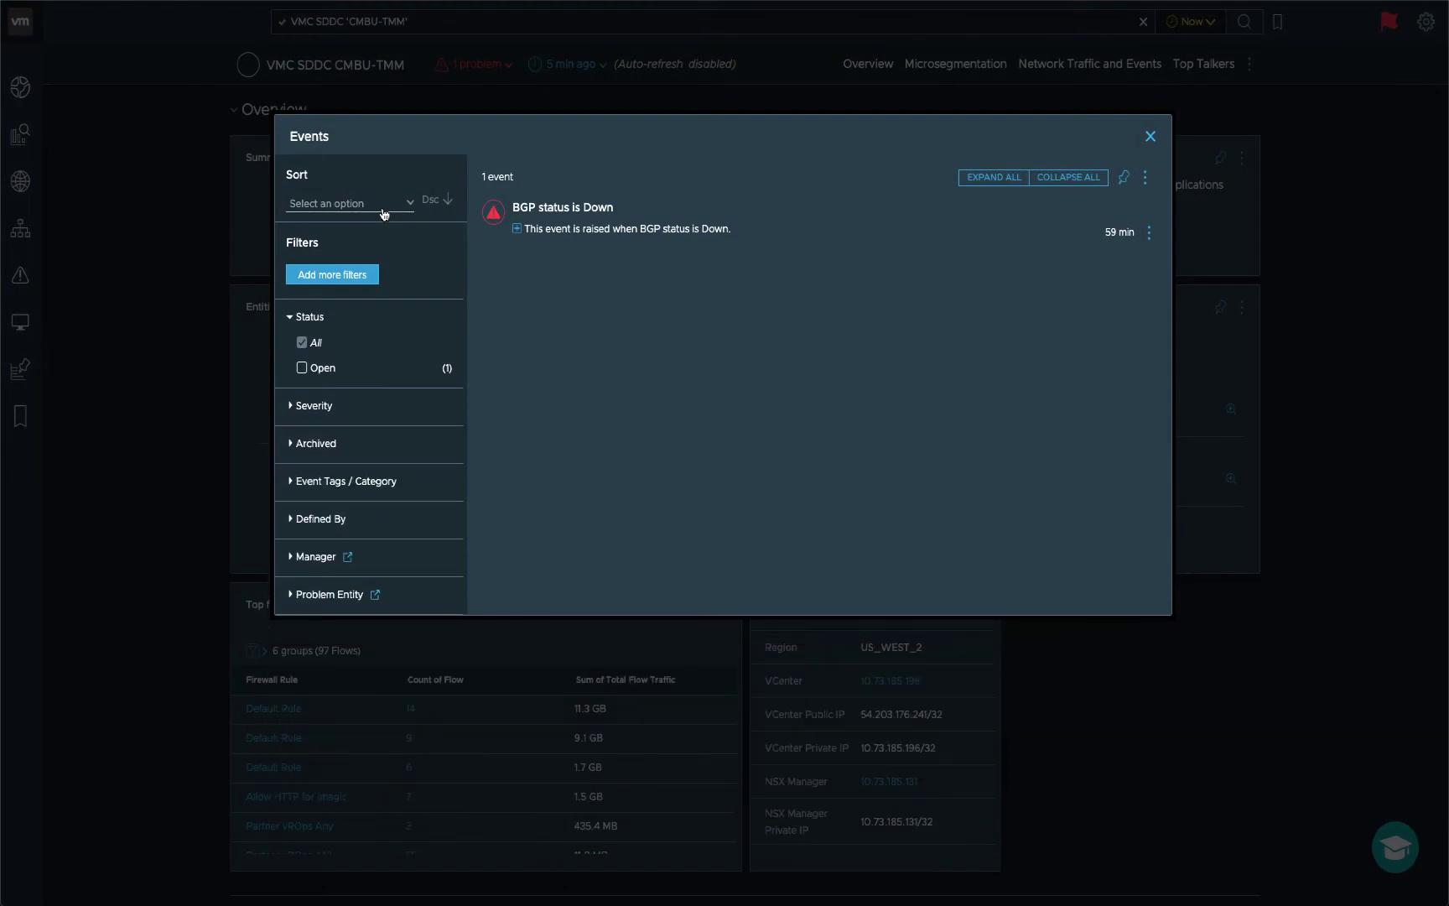
{"action": "left_click", "coordinate": [517, 229]}
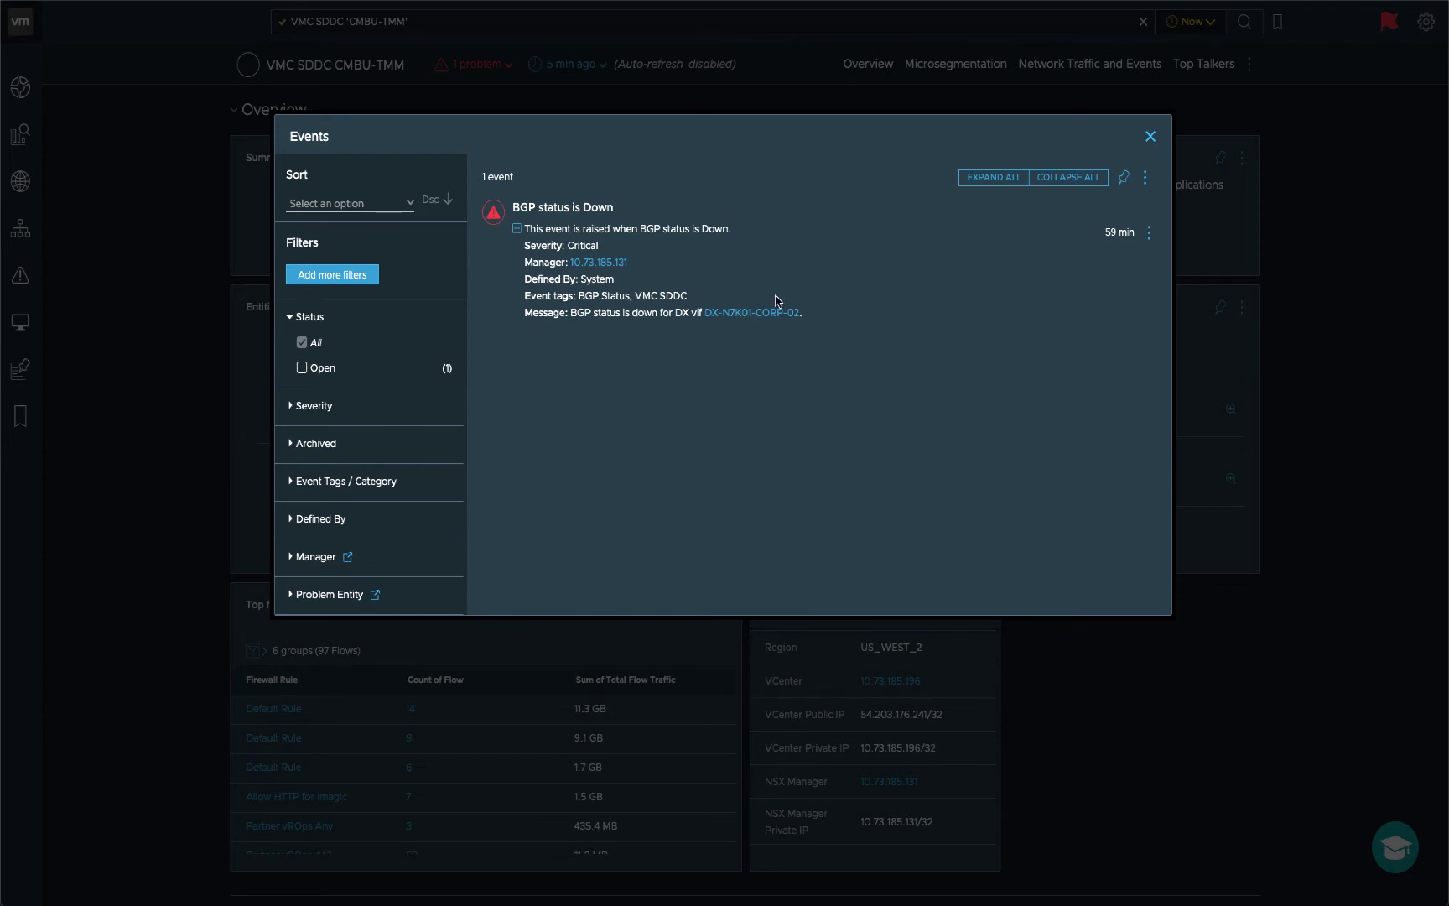
{"action": "right_click", "coordinate": [738, 317]}
{"action": "left_click", "coordinate": [673, 330]}
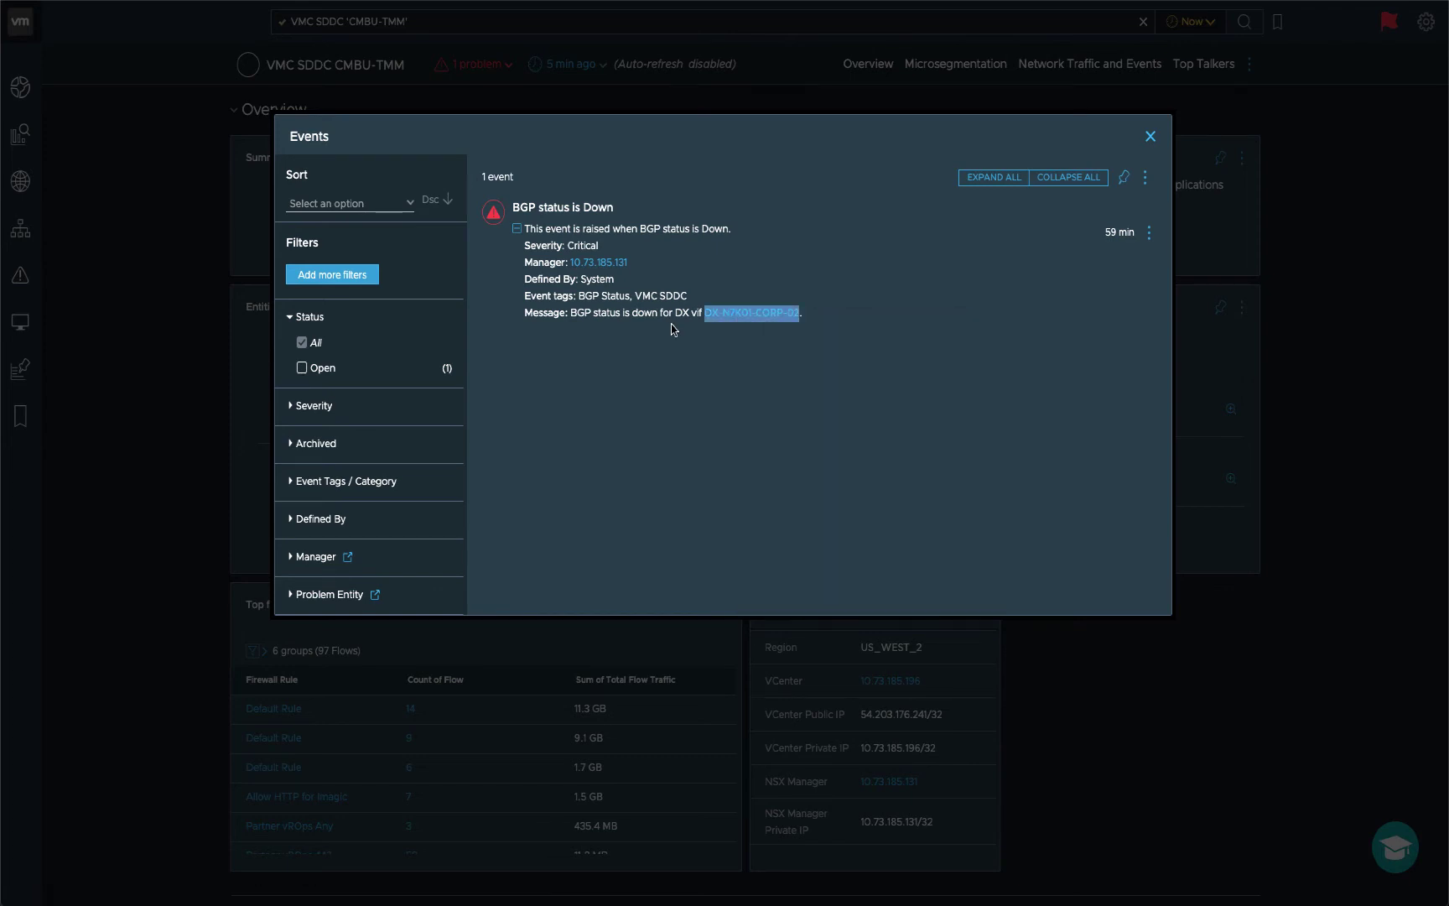
{"action": "left_click", "coordinate": [1150, 136]}
{"action": "left_click", "coordinate": [596, 71]}
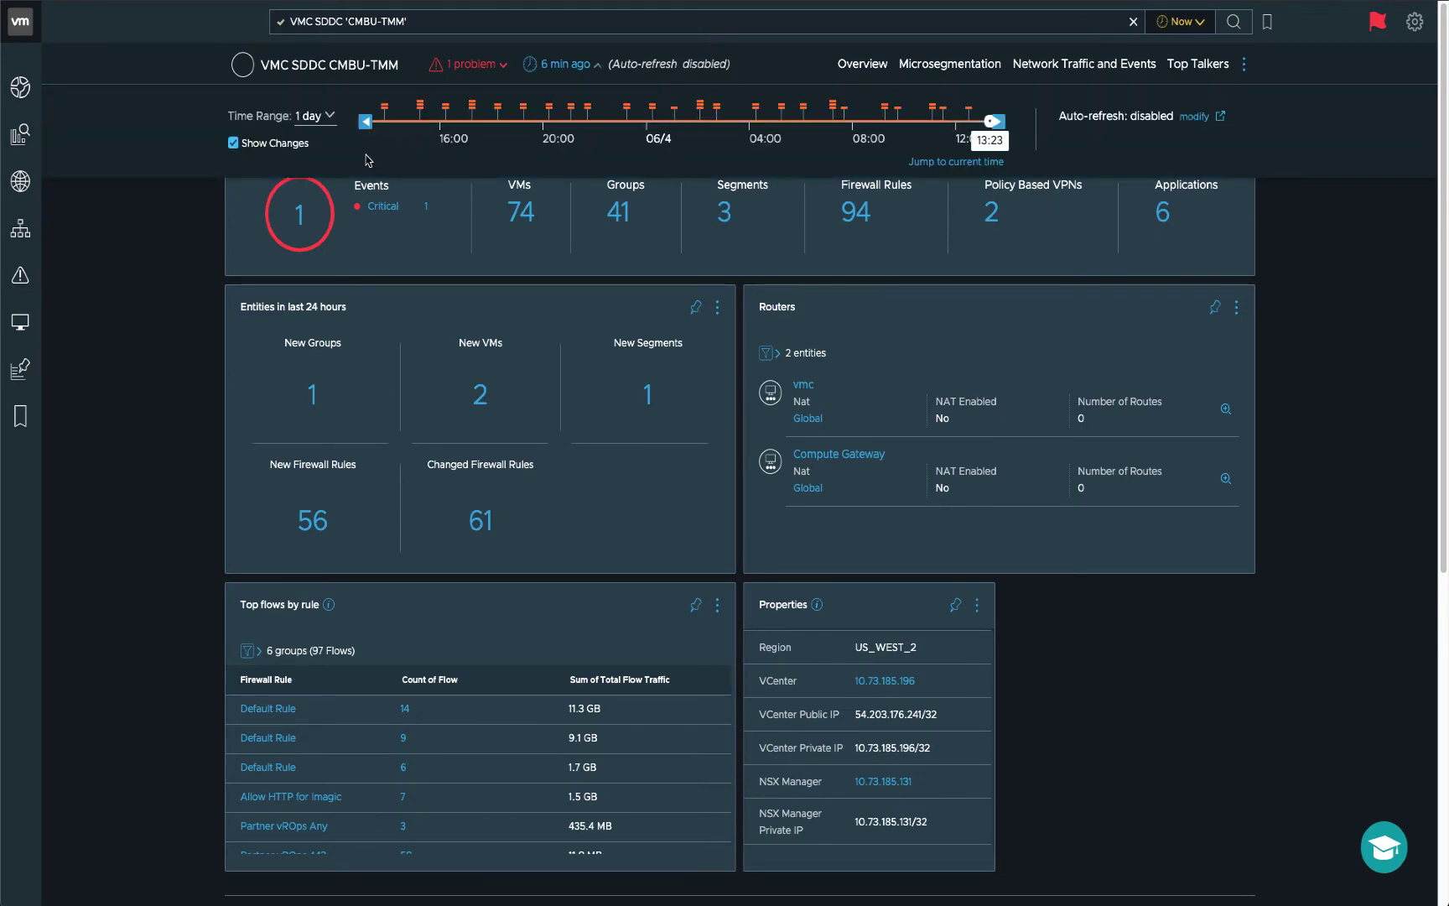
Set the timeline to 1 week, move to Wednesday afternoon, and review the repeated BGP-down events.
{"action": "left_click", "coordinate": [317, 116]}
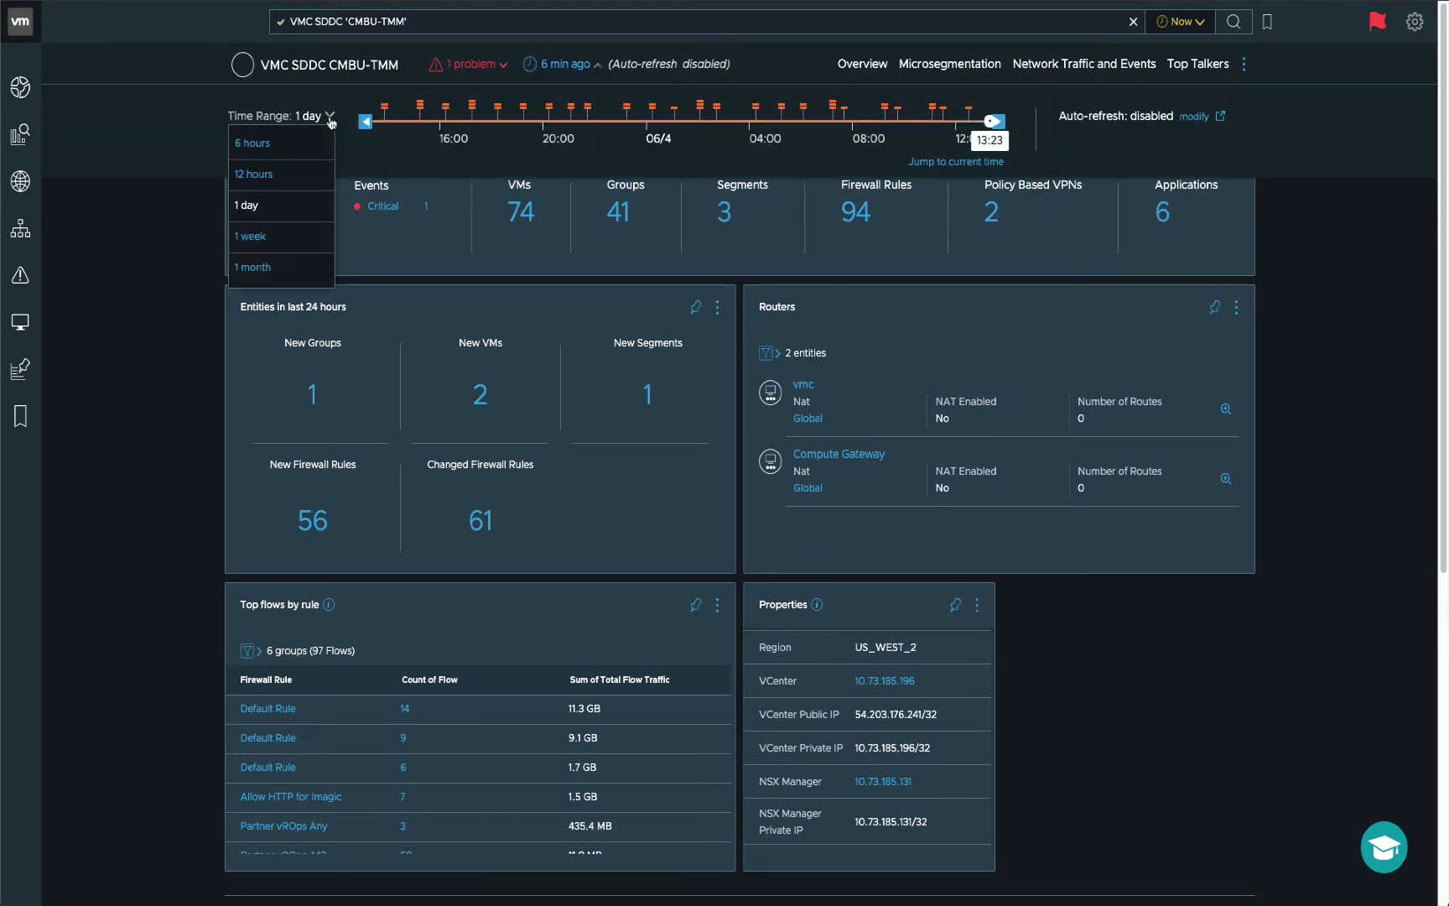
{"action": "left_click", "coordinate": [268, 239]}
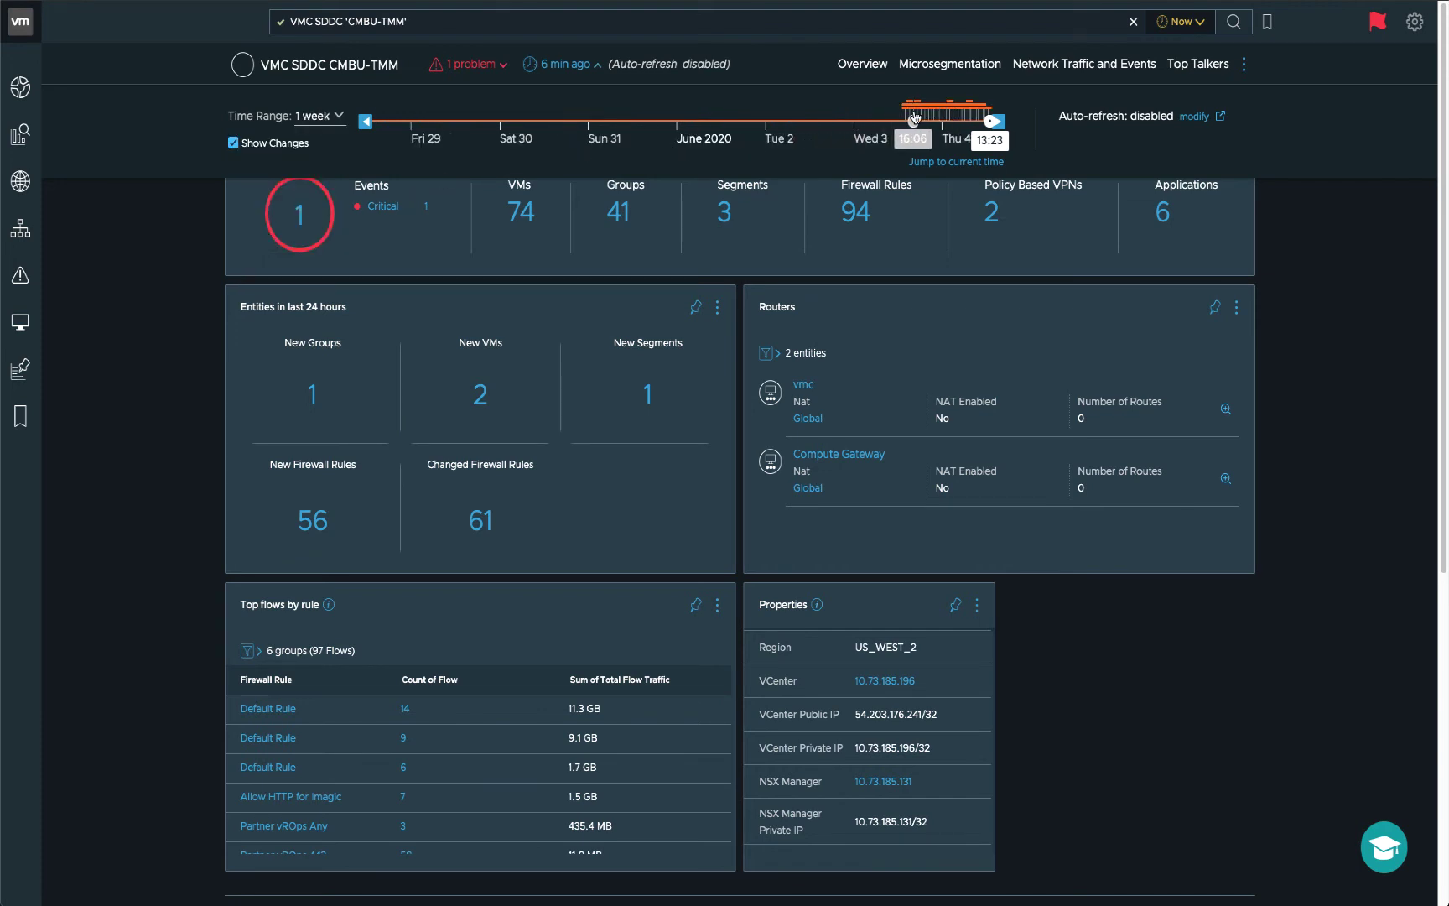
{"action": "left_click_drag", "start_coordinate": [915, 118], "coordinate": [956, 119]}
{"action": "left_click_drag", "start_coordinate": [955, 120], "coordinate": [919, 111]}
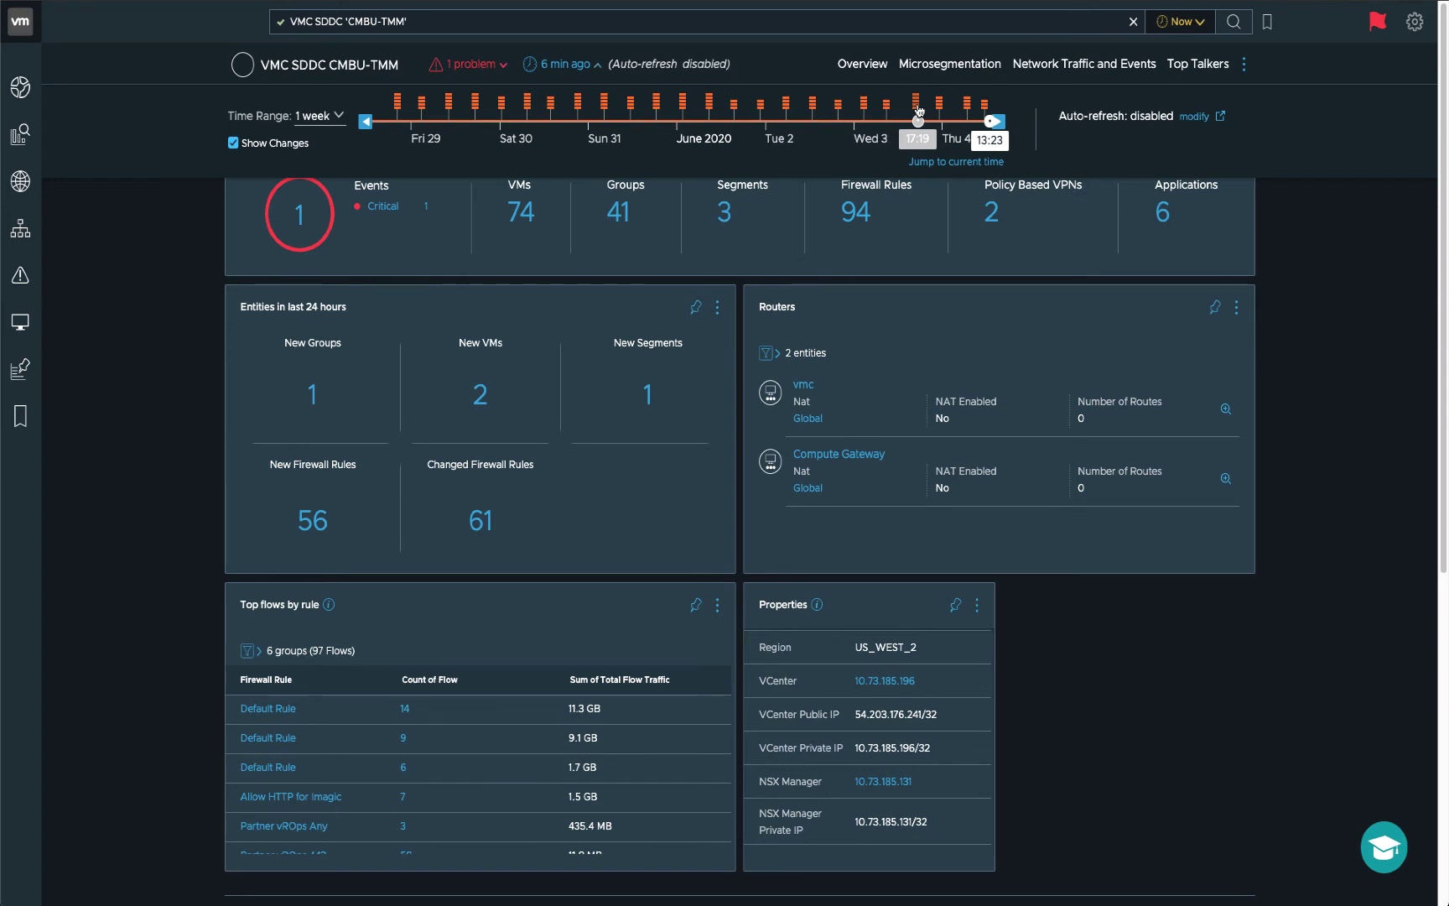
{"action": "left_click", "coordinate": [919, 108]}
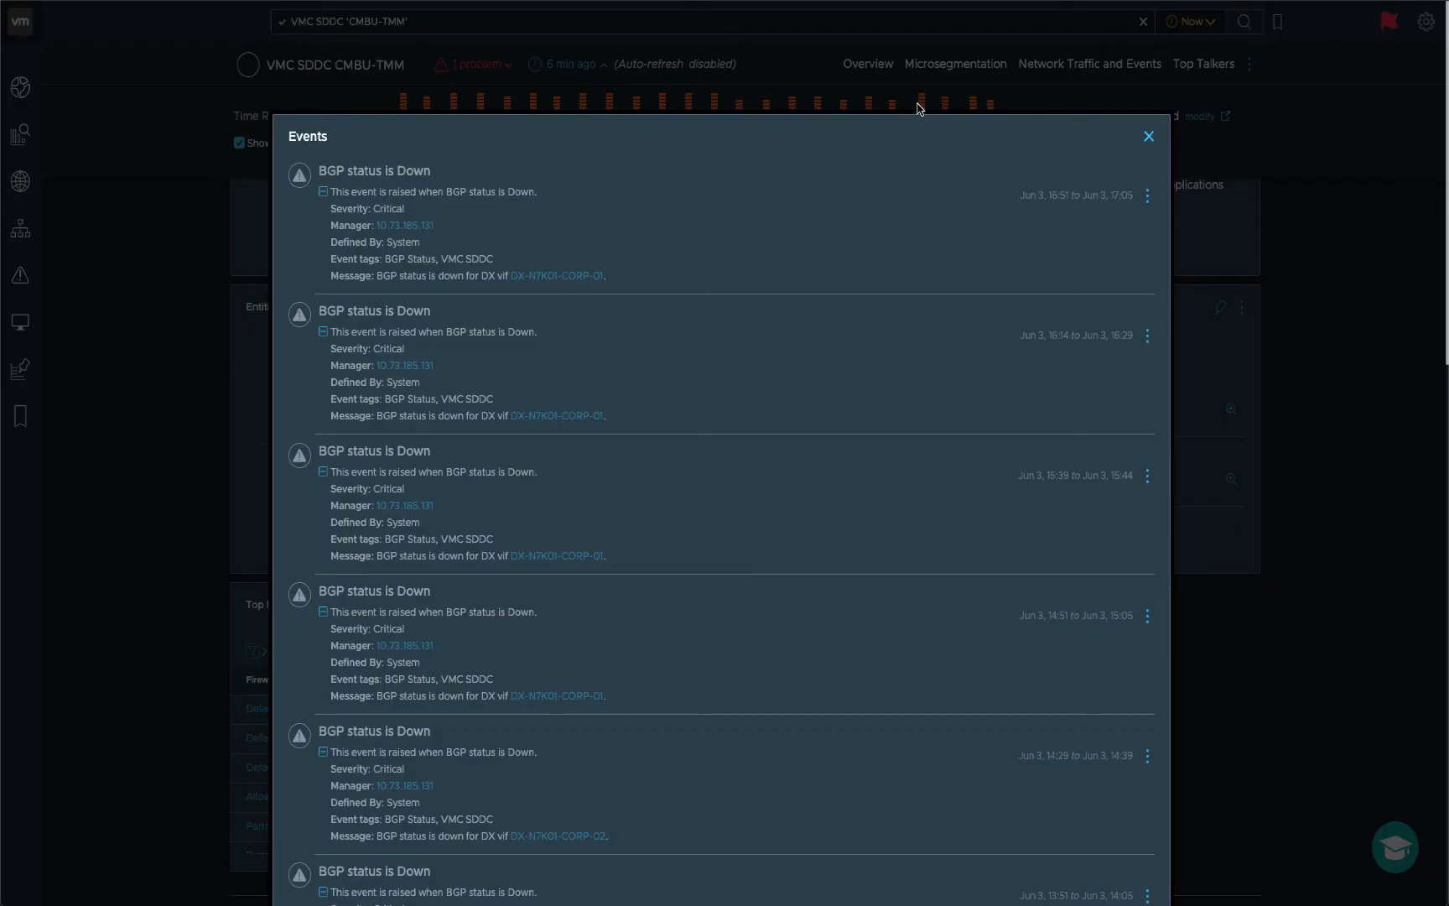
{"action": "scroll", "coordinate": [763, 336], "scroll_direction": "down", "scroll_amount": 4}
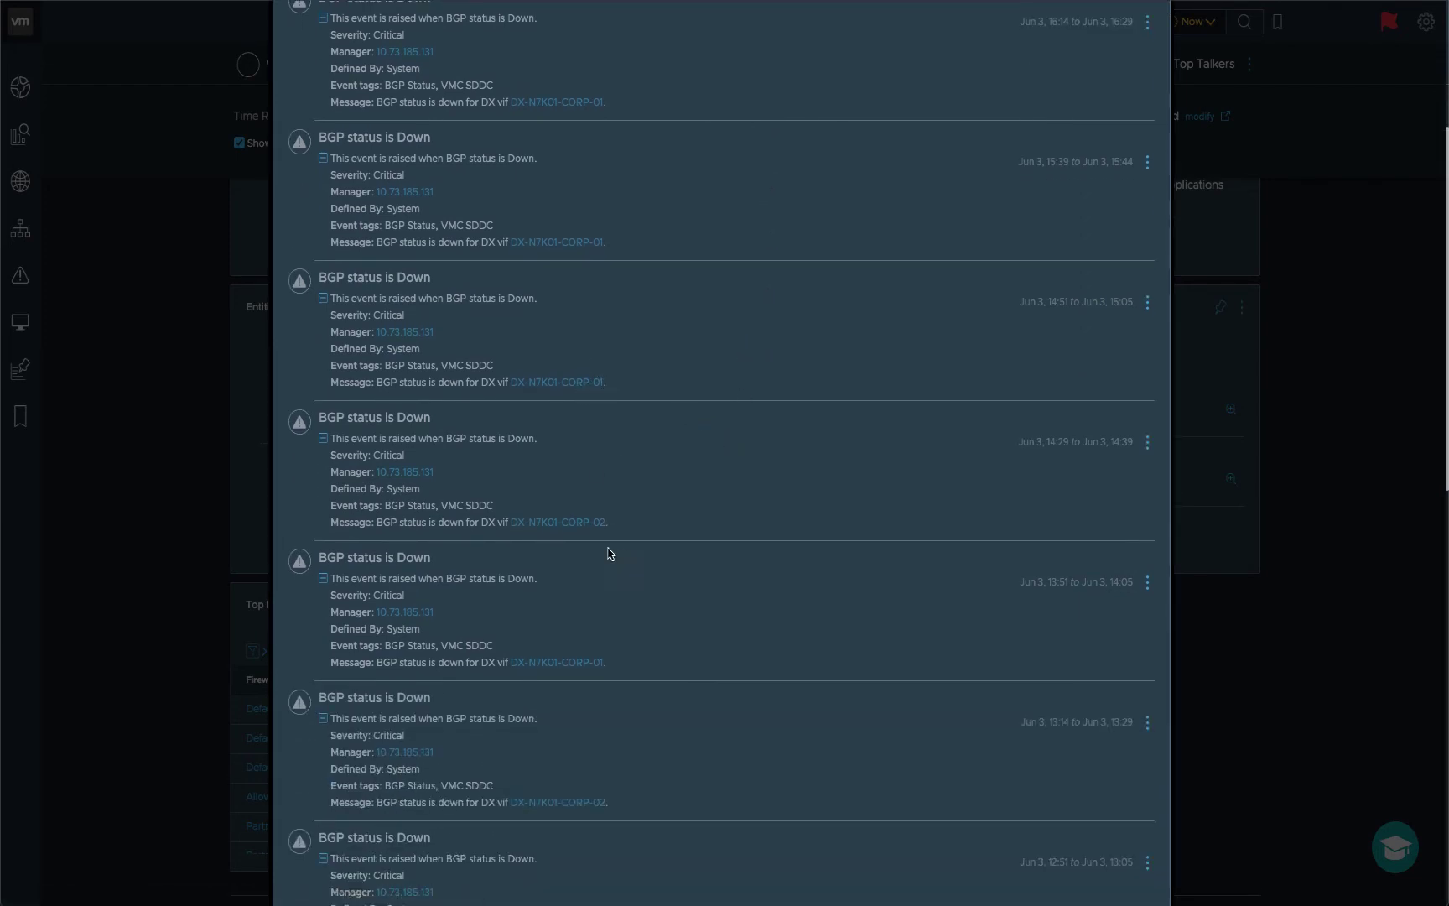
{"action": "scroll", "coordinate": [767, 411], "scroll_direction": "up", "scroll_amount": 4}
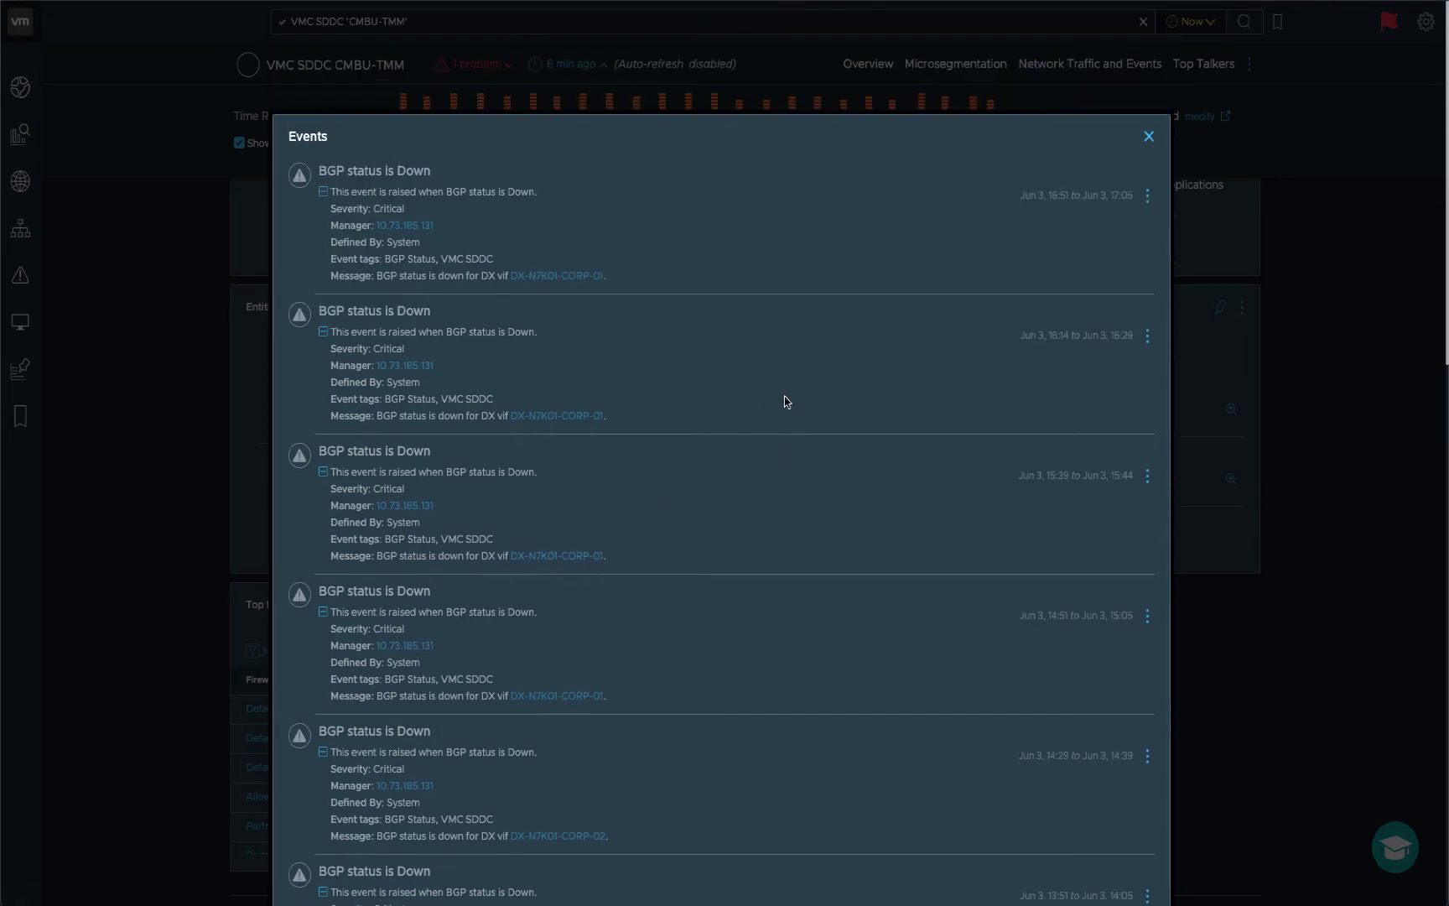
Close the events list and scroll the DX-N7K01-CORP-02 interface properties down to MTU 9001.
{"action": "left_click", "coordinate": [1150, 137]}
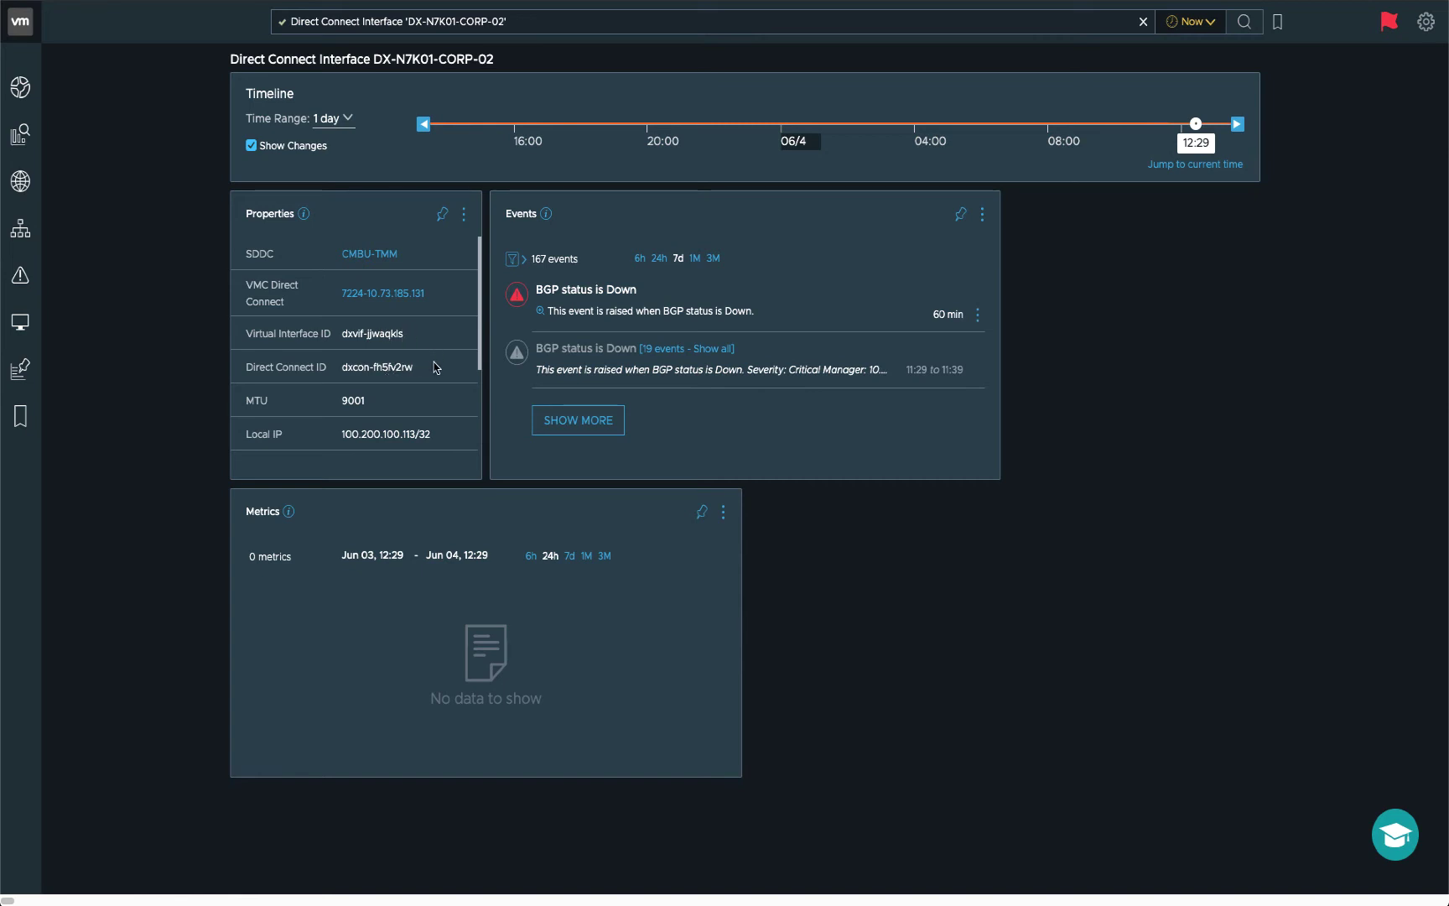
{"action": "scroll", "coordinate": [435, 367], "scroll_direction": "down", "scroll_amount": 1}
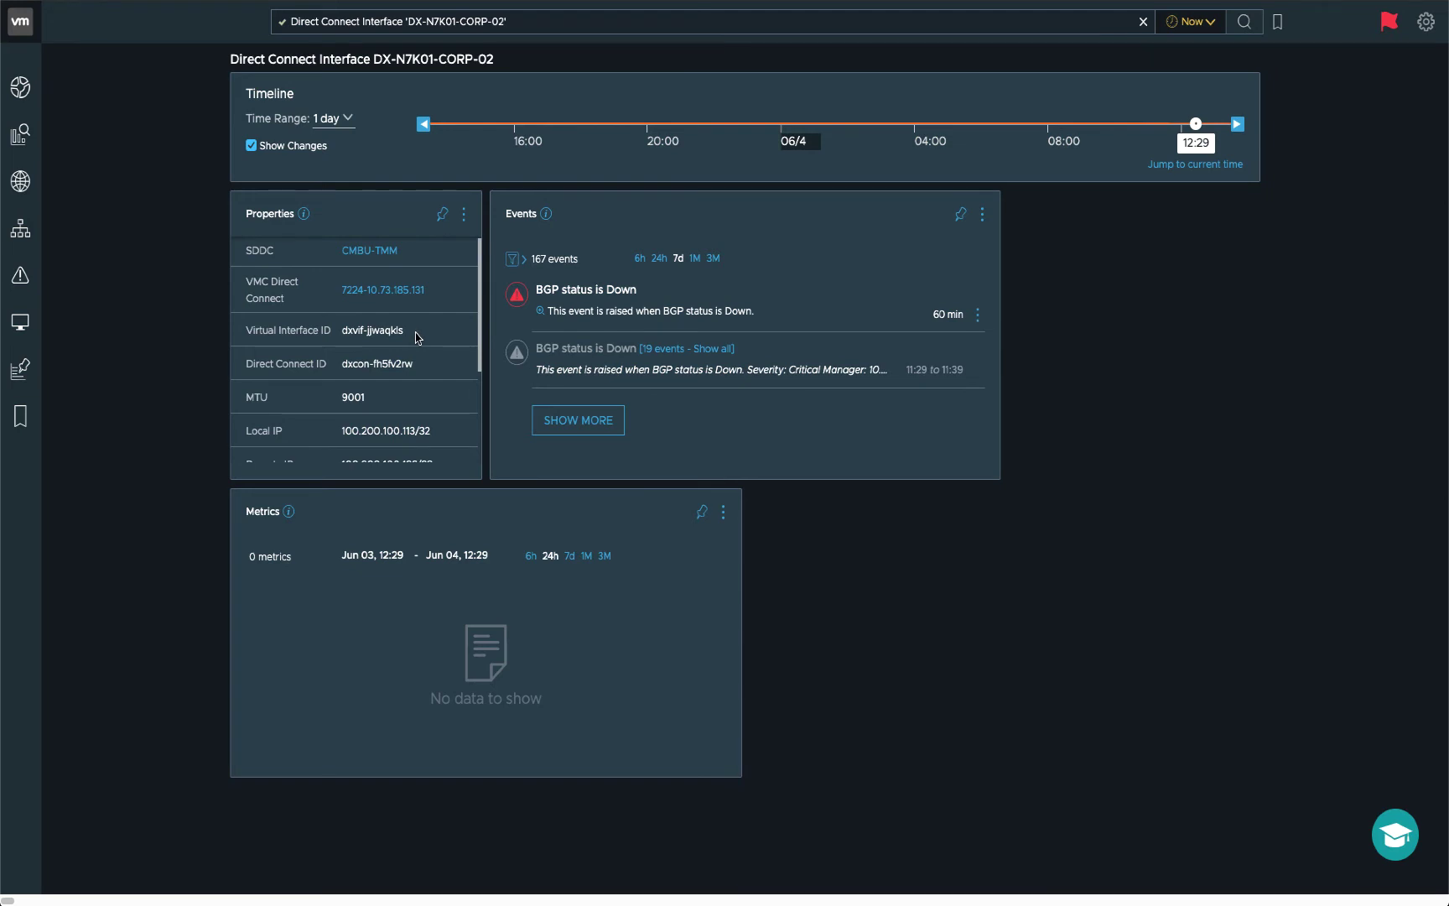
{"action": "scroll", "coordinate": [417, 337], "scroll_direction": "down", "scroll_amount": 3}
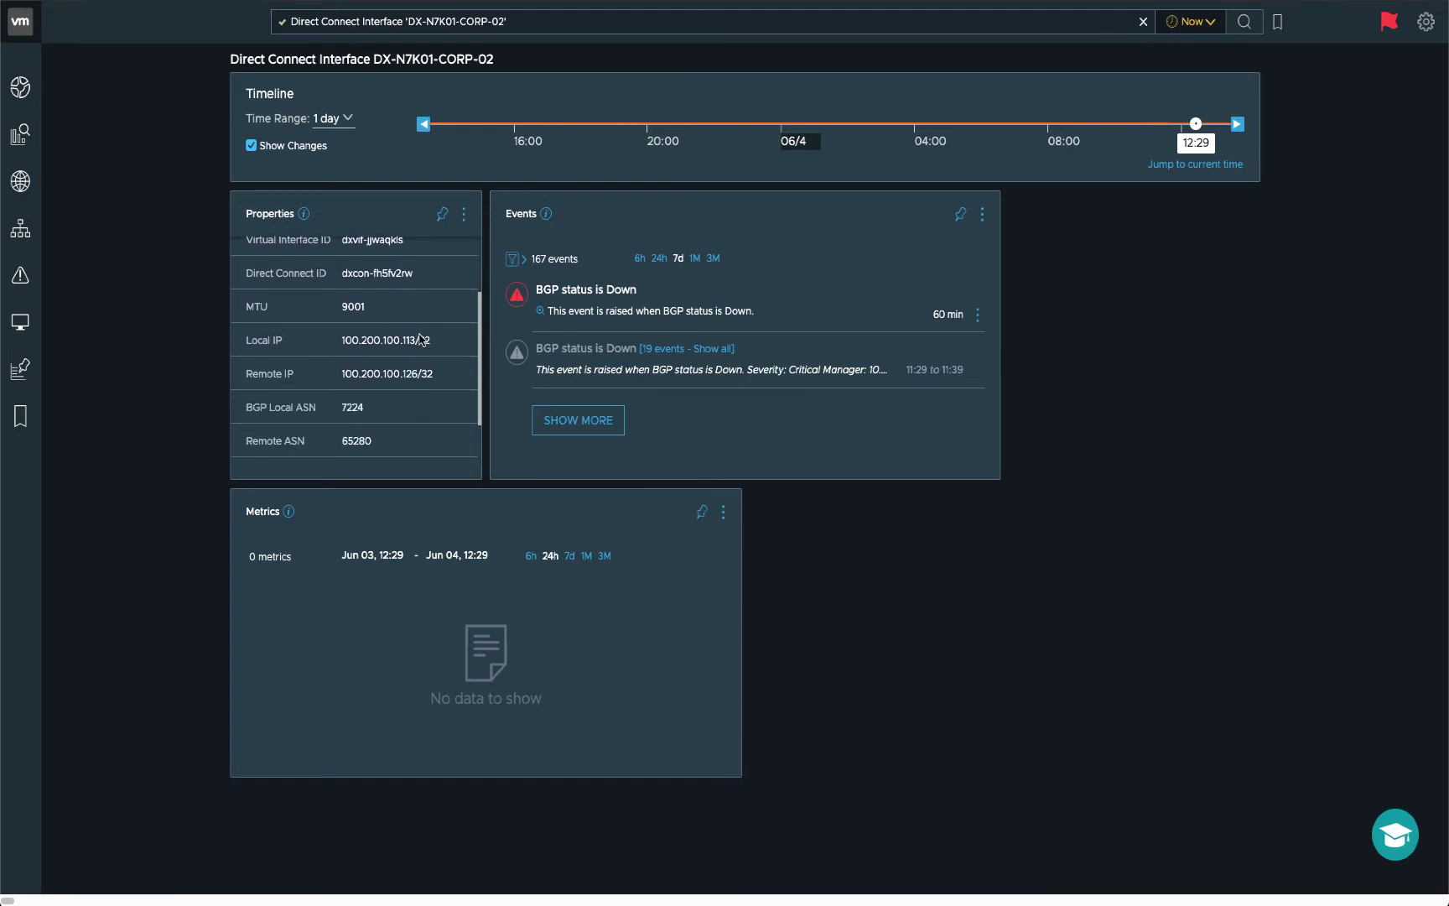
{"action": "scroll", "coordinate": [429, 339], "scroll_direction": "down", "scroll_amount": 1}
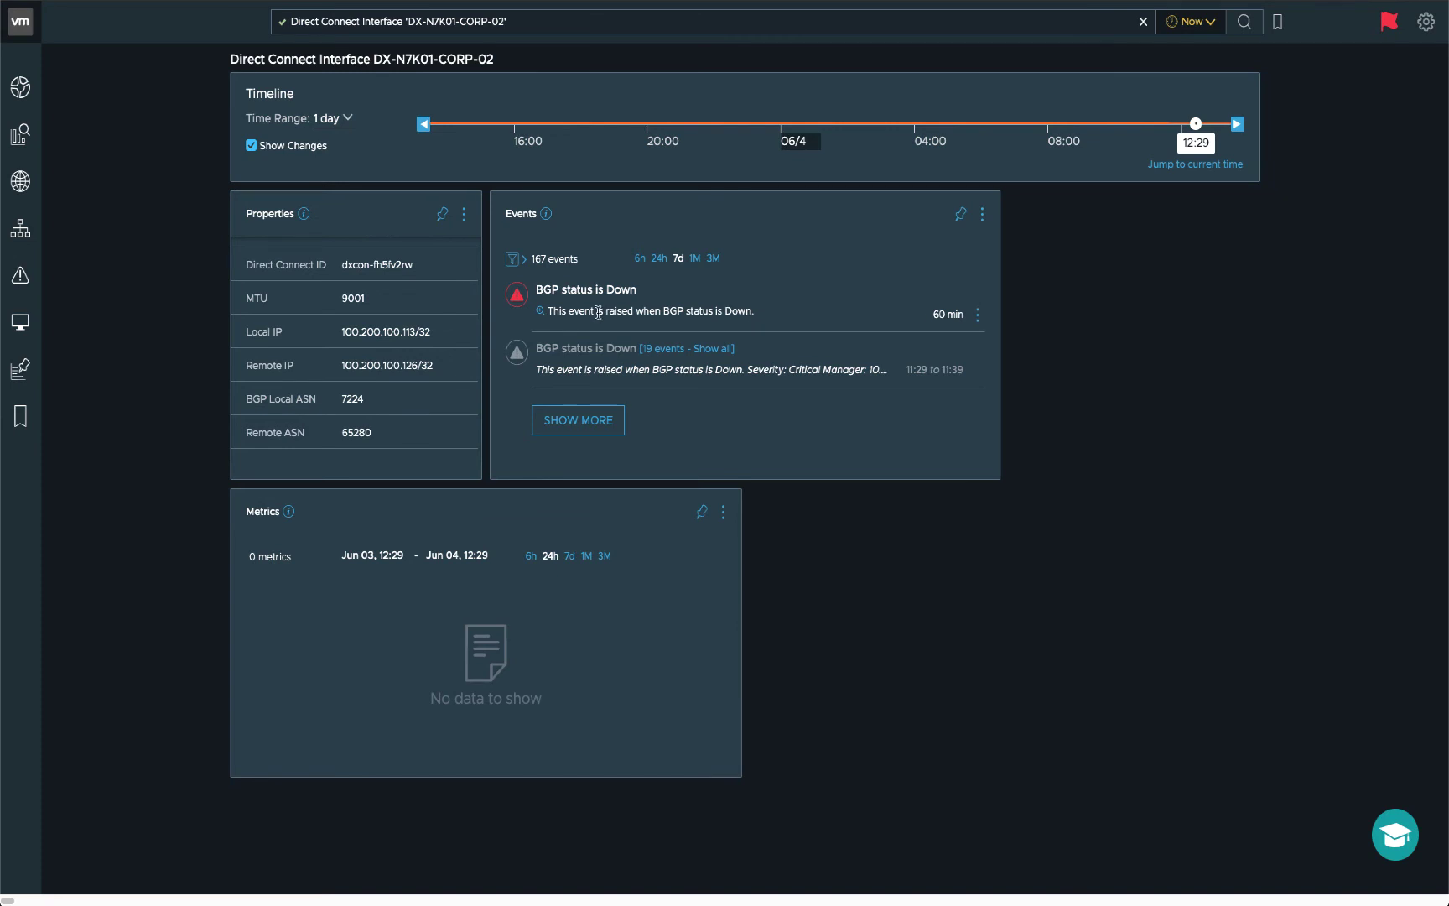
Show all 19 grouped 'BGP status is Down' events and scroll through them.
{"action": "left_click", "coordinate": [712, 354]}
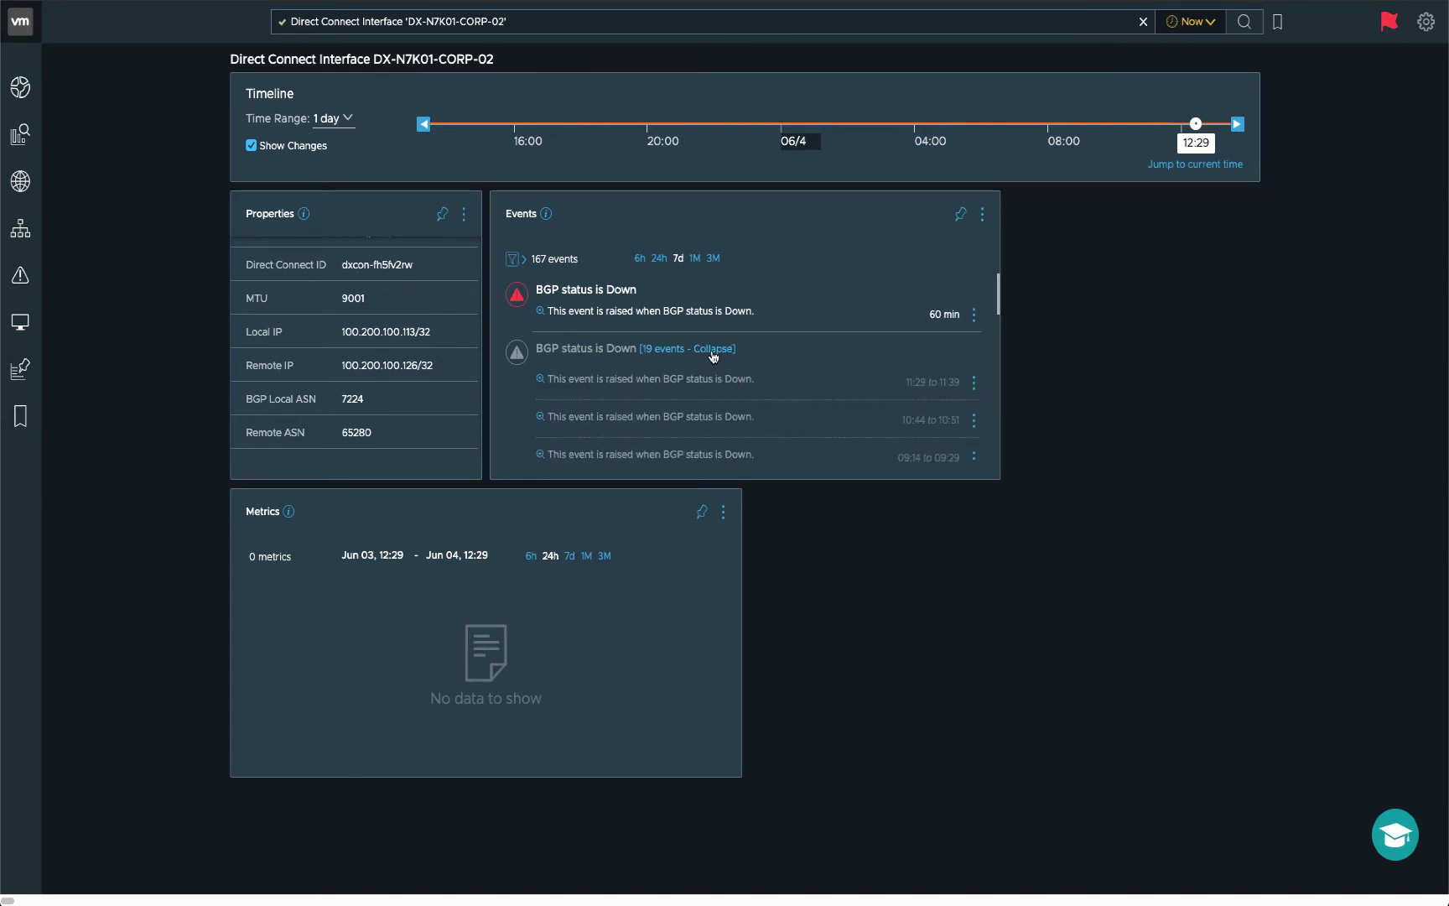
{"action": "scroll", "coordinate": [872, 379], "scroll_direction": "down", "scroll_amount": 1}
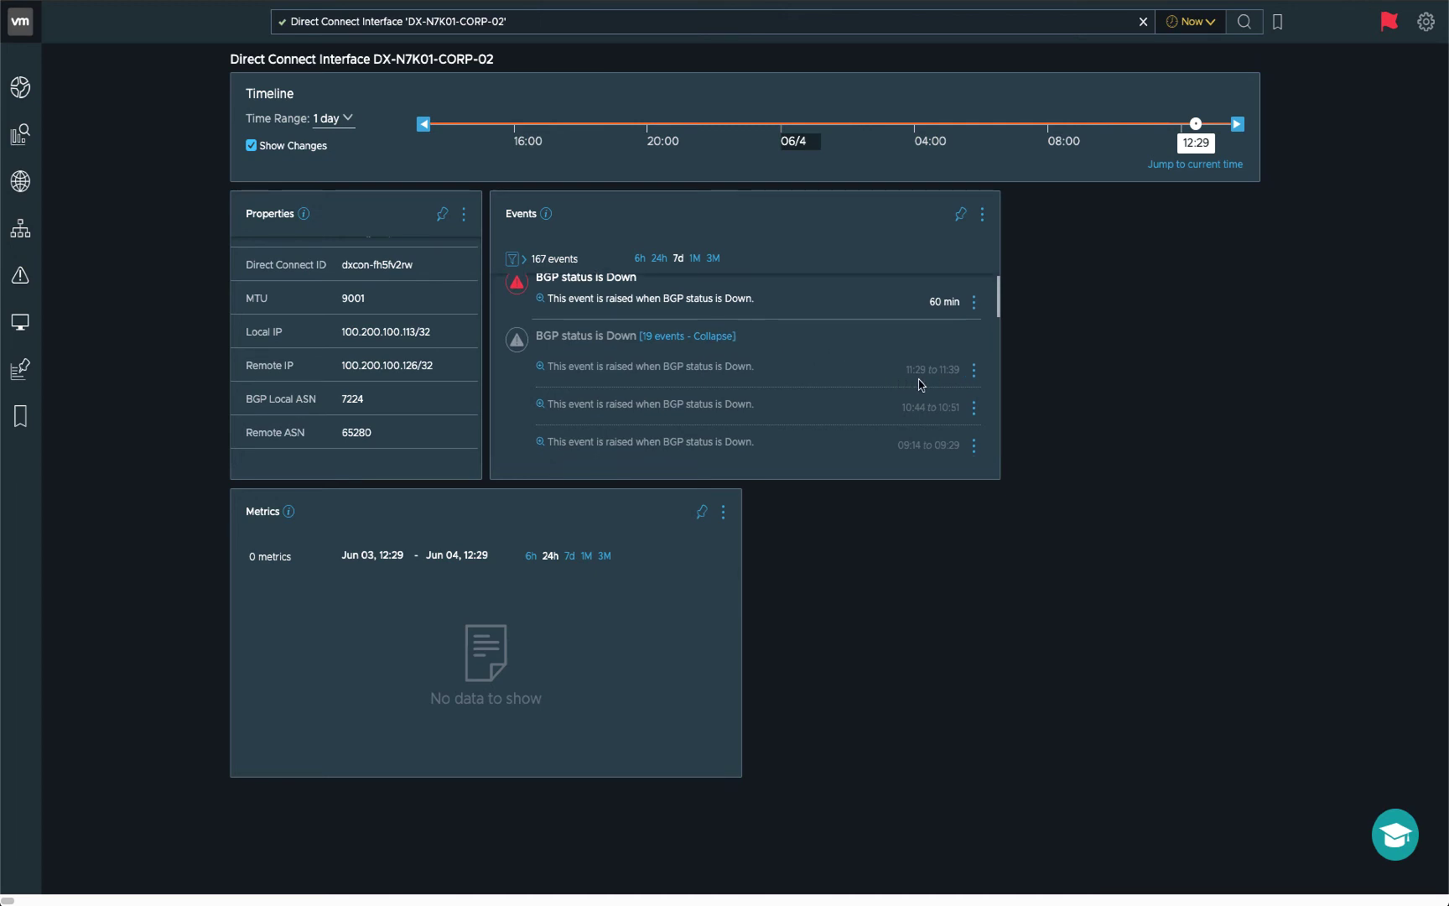
{"action": "scroll", "coordinate": [948, 386], "scroll_direction": "down", "scroll_amount": 1}
{"action": "scroll", "coordinate": [948, 394], "scroll_direction": "up", "scroll_amount": 1}
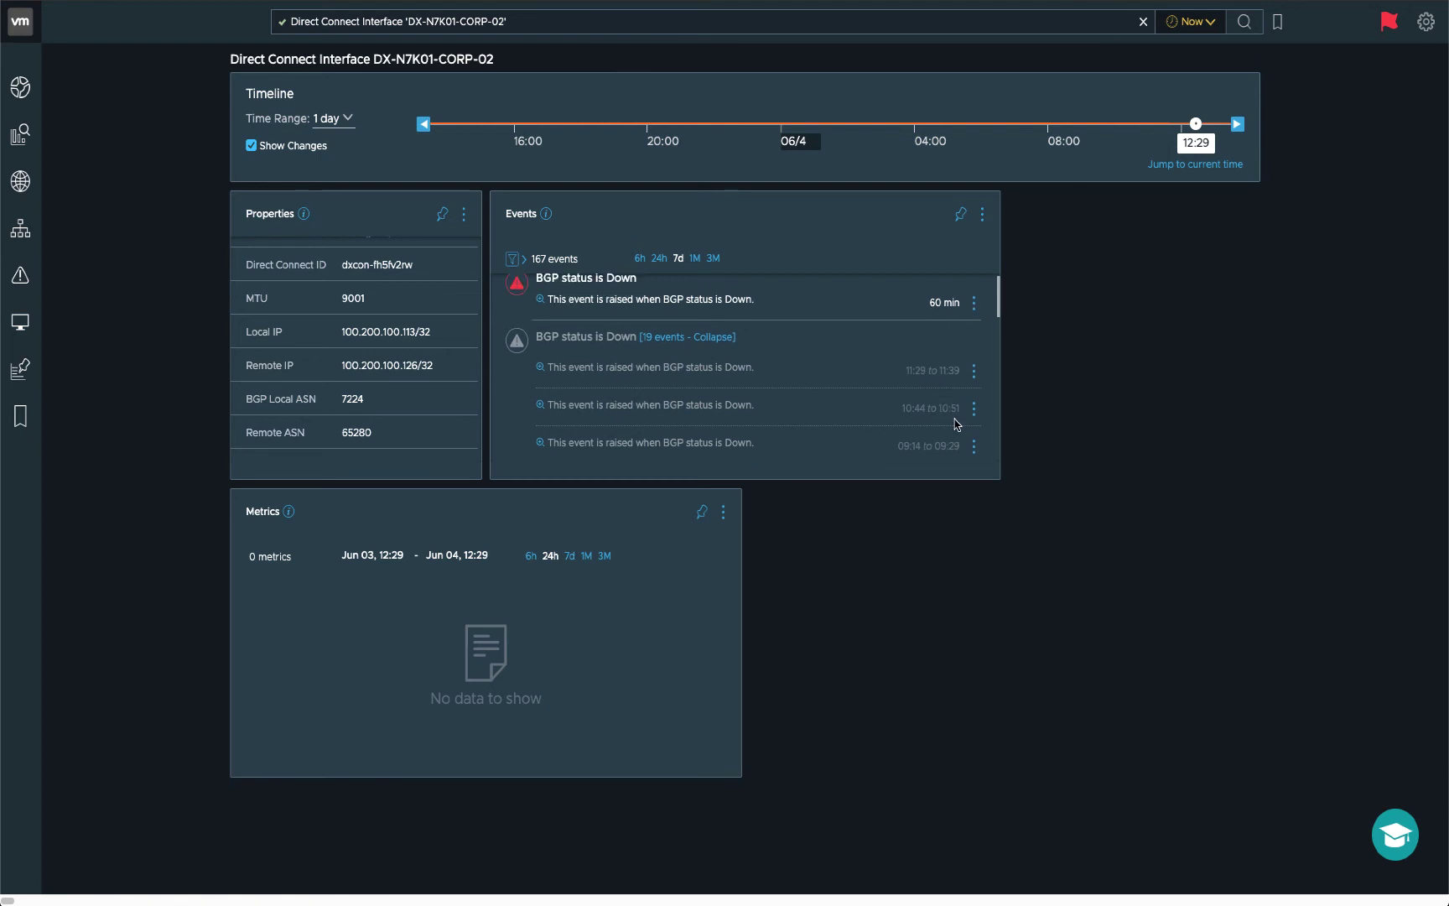
{"action": "scroll", "coordinate": [940, 415], "scroll_direction": "down", "scroll_amount": 3}
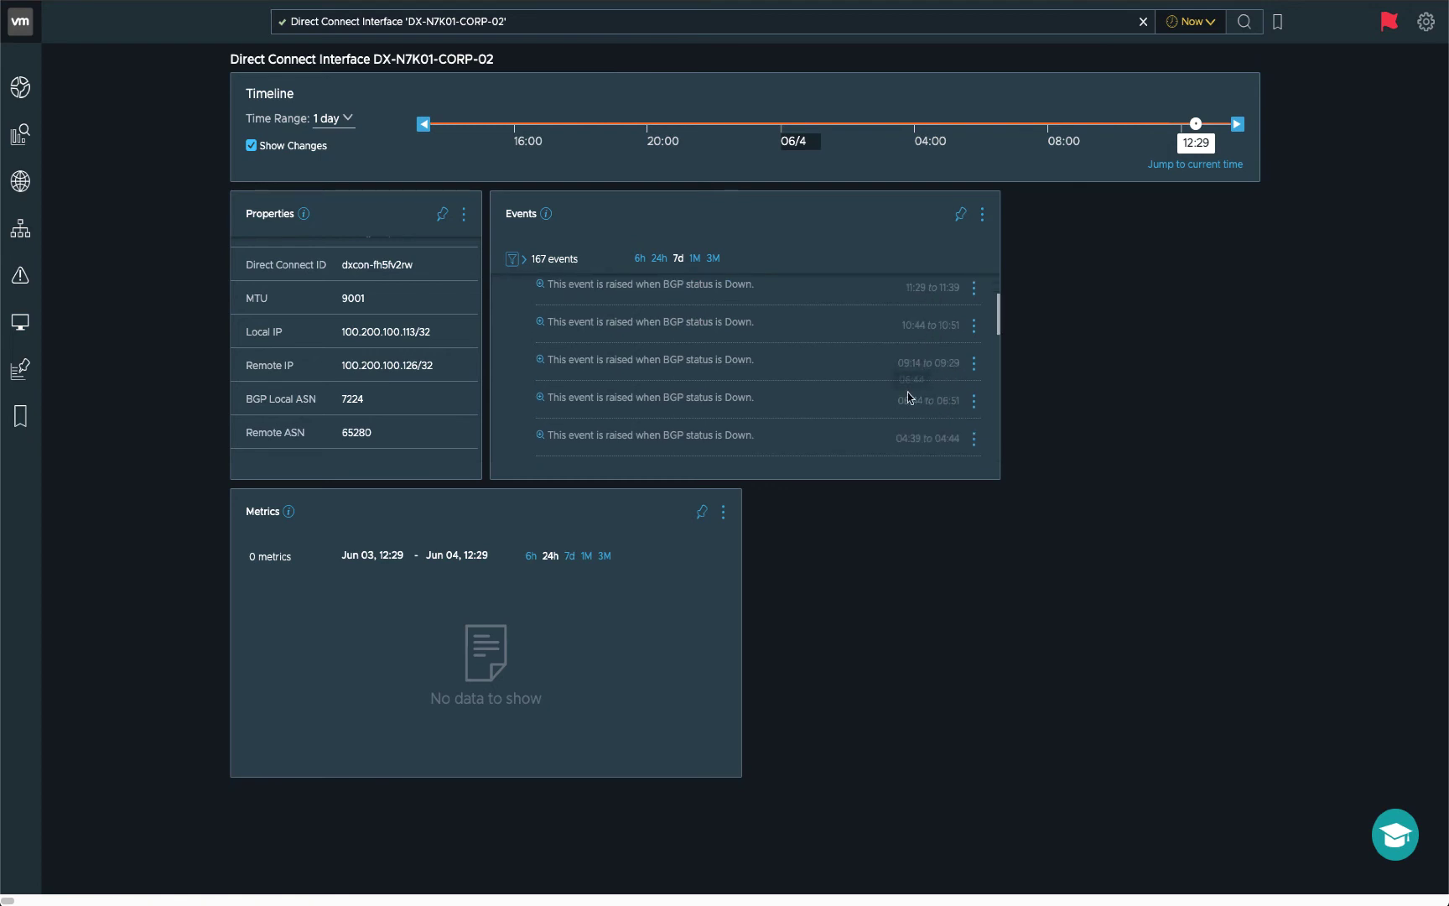
{"action": "scroll", "coordinate": [930, 391], "scroll_direction": "down", "scroll_amount": 2}
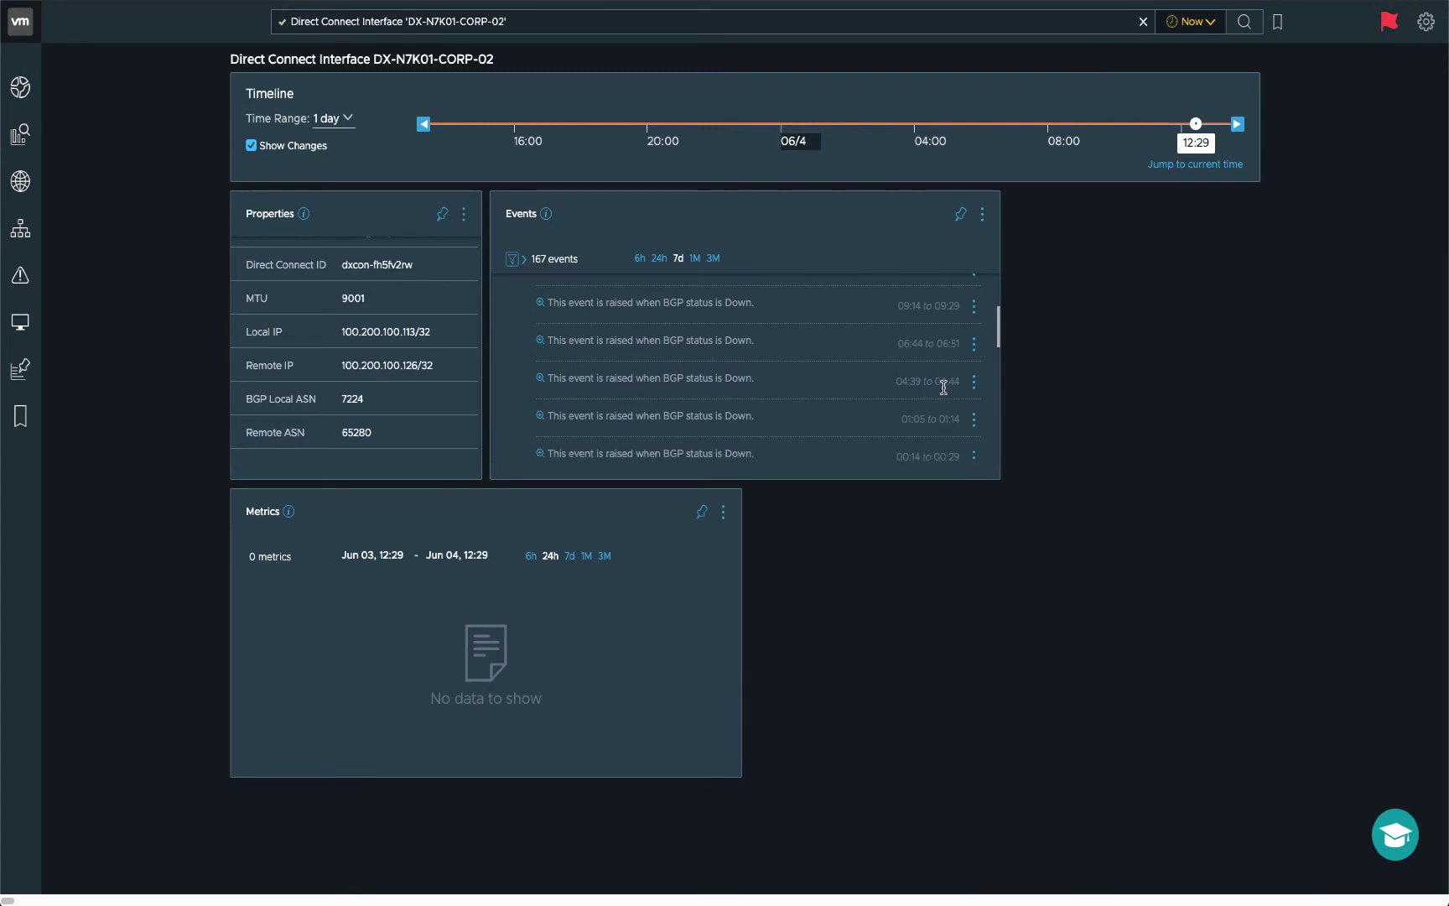
{"action": "scroll", "coordinate": [947, 392], "scroll_direction": "down", "scroll_amount": 1}
{"action": "scroll", "coordinate": [948, 392], "scroll_direction": "down", "scroll_amount": 1}
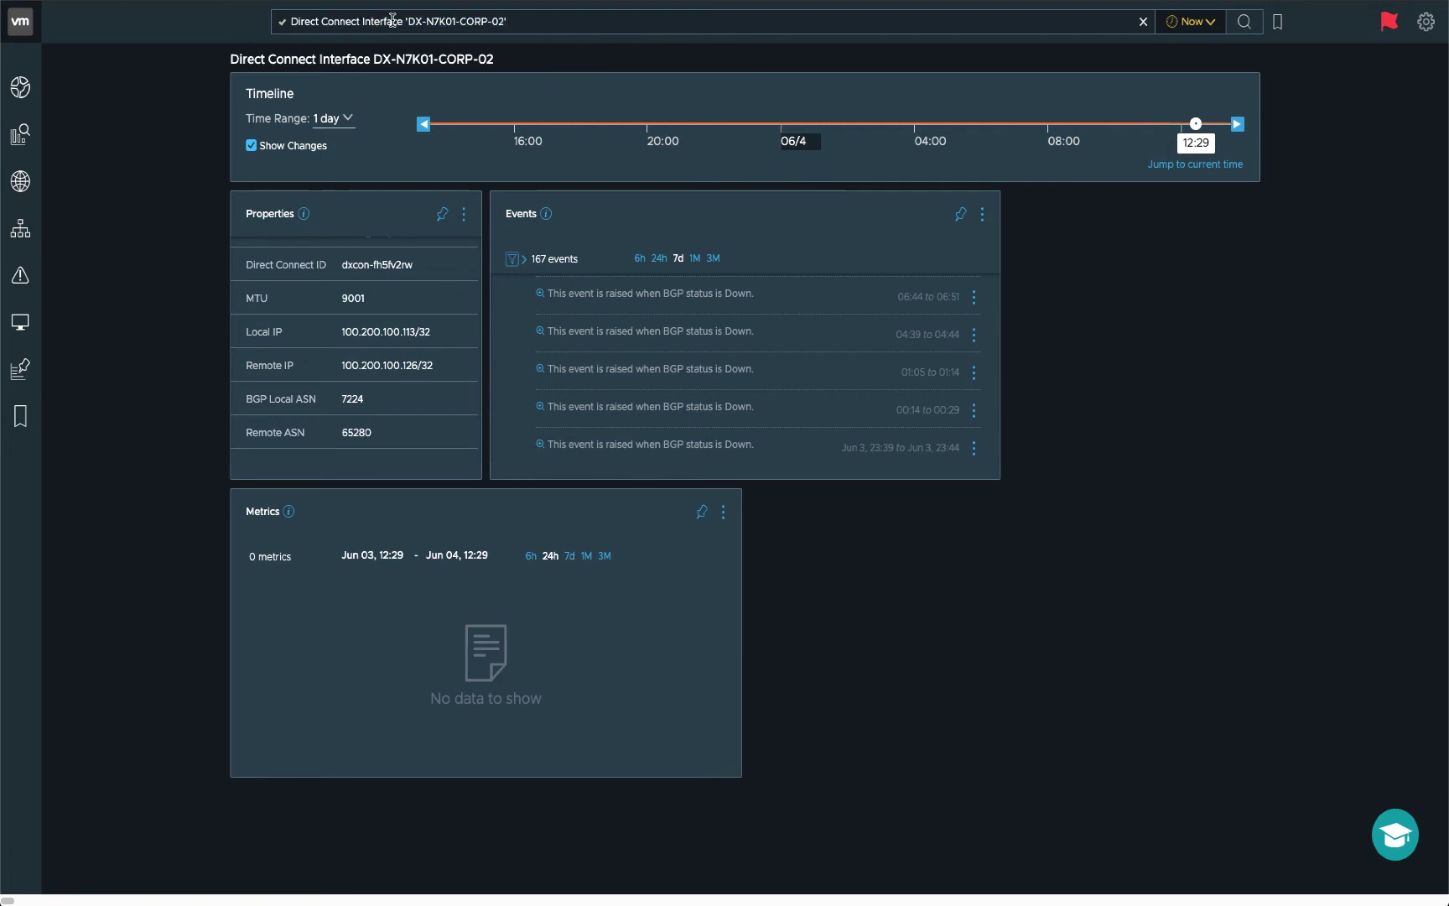
Replace the search with a path query from VM imagic-database-vm01 to VM imagic-applayer-app01 and run it.
{"action": "left_click", "coordinate": [446, 20]}
{"action": "left_click_drag", "start_coordinate": [520, 21], "coordinate": [264, 24]}
{"action": "key", "text": "BackSpace"}
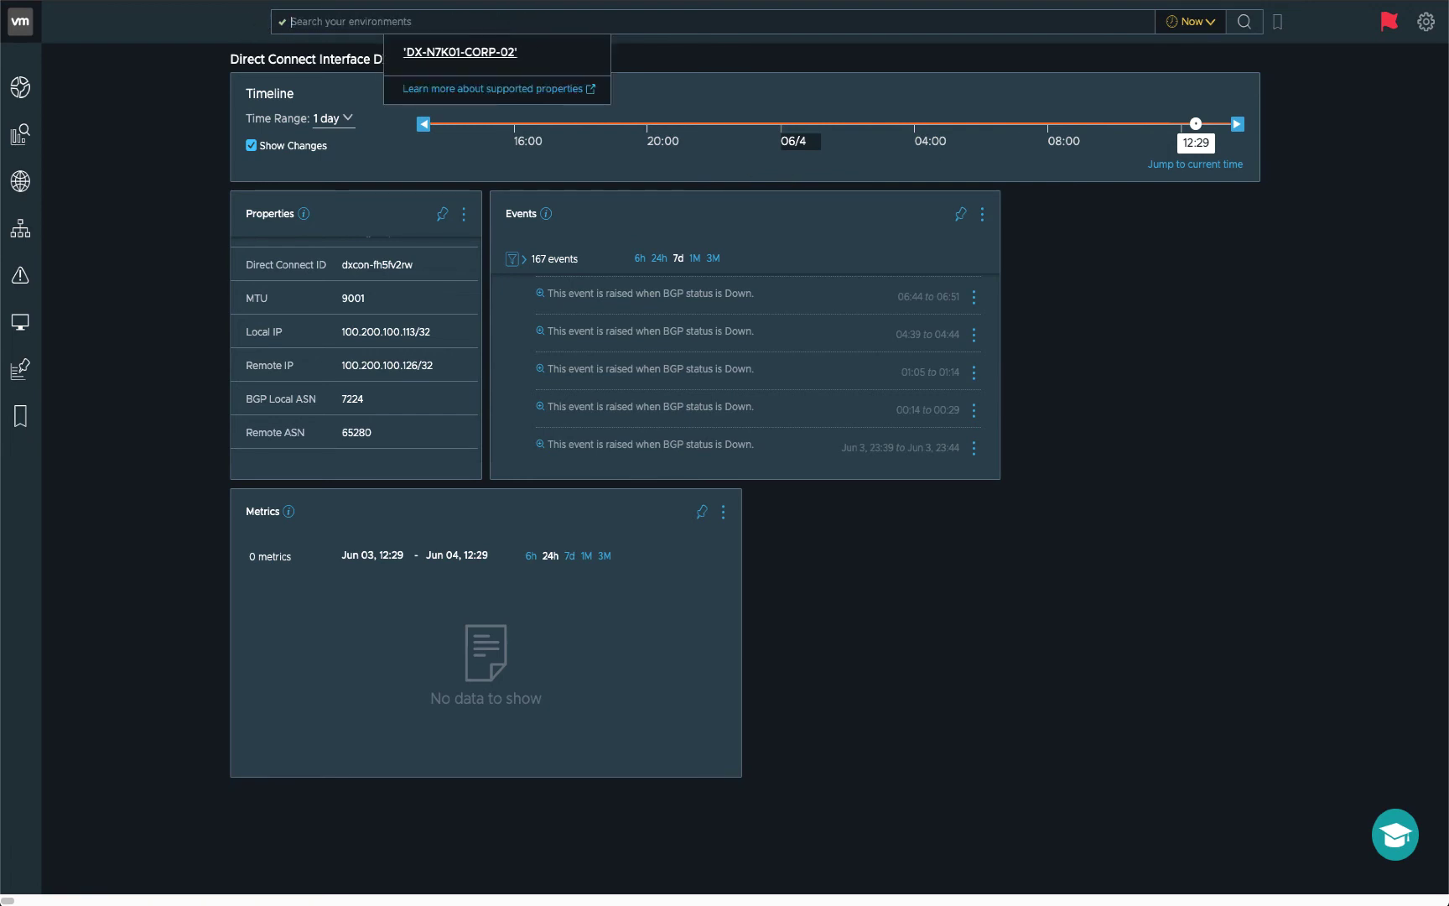
{"action": "left_click", "coordinate": [186, 46]}
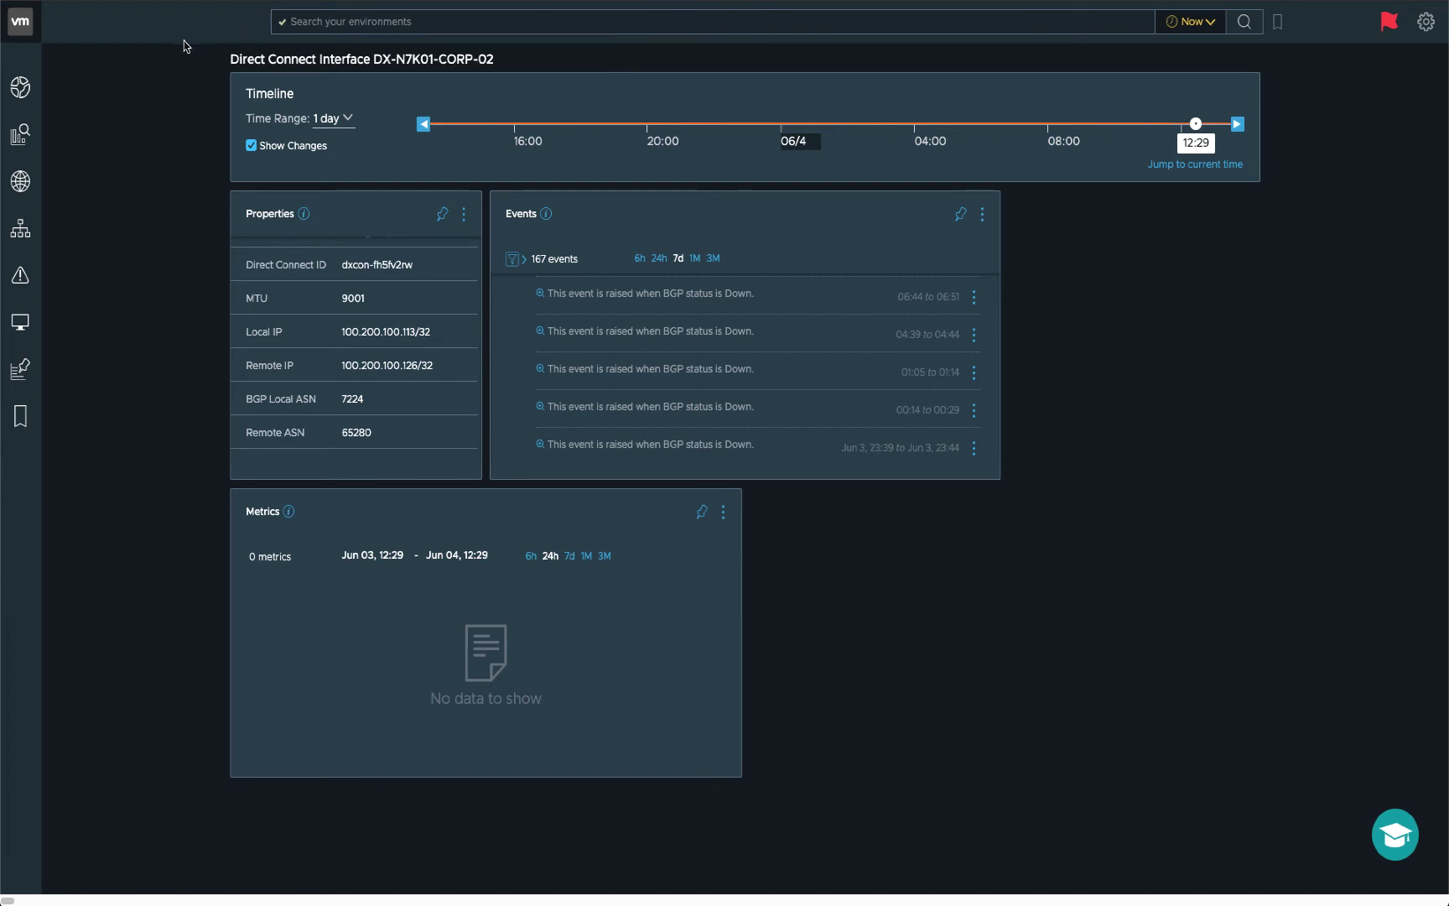
{"action": "left_click", "coordinate": [328, 22]}
{"action": "type", "text": "path from vm 'imagic-database-vm01' to vm 'imagic-applayer-app01'"}
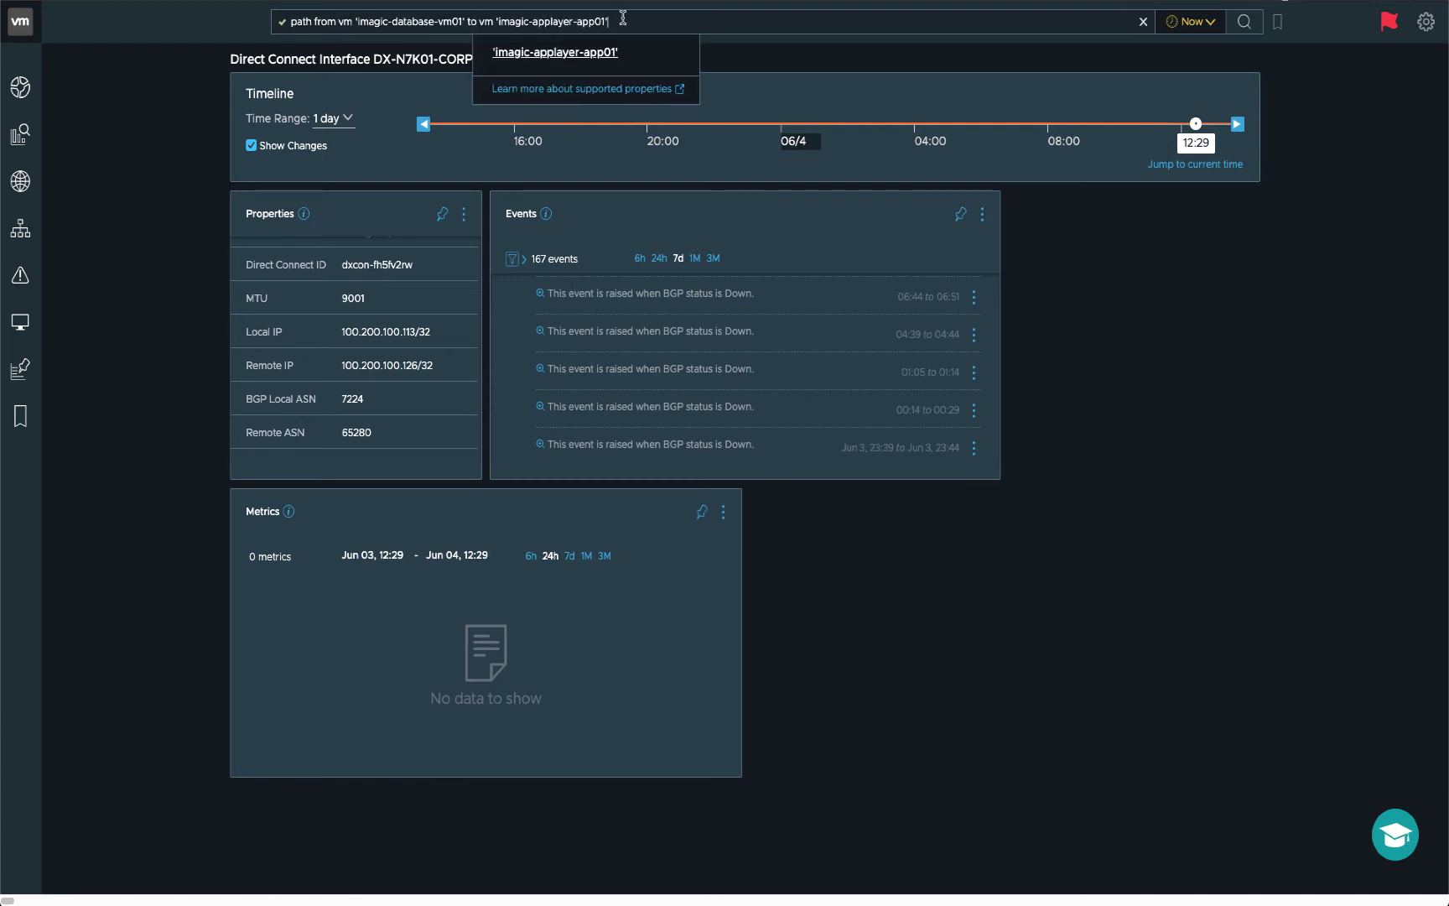
{"action": "key", "text": "Return"}
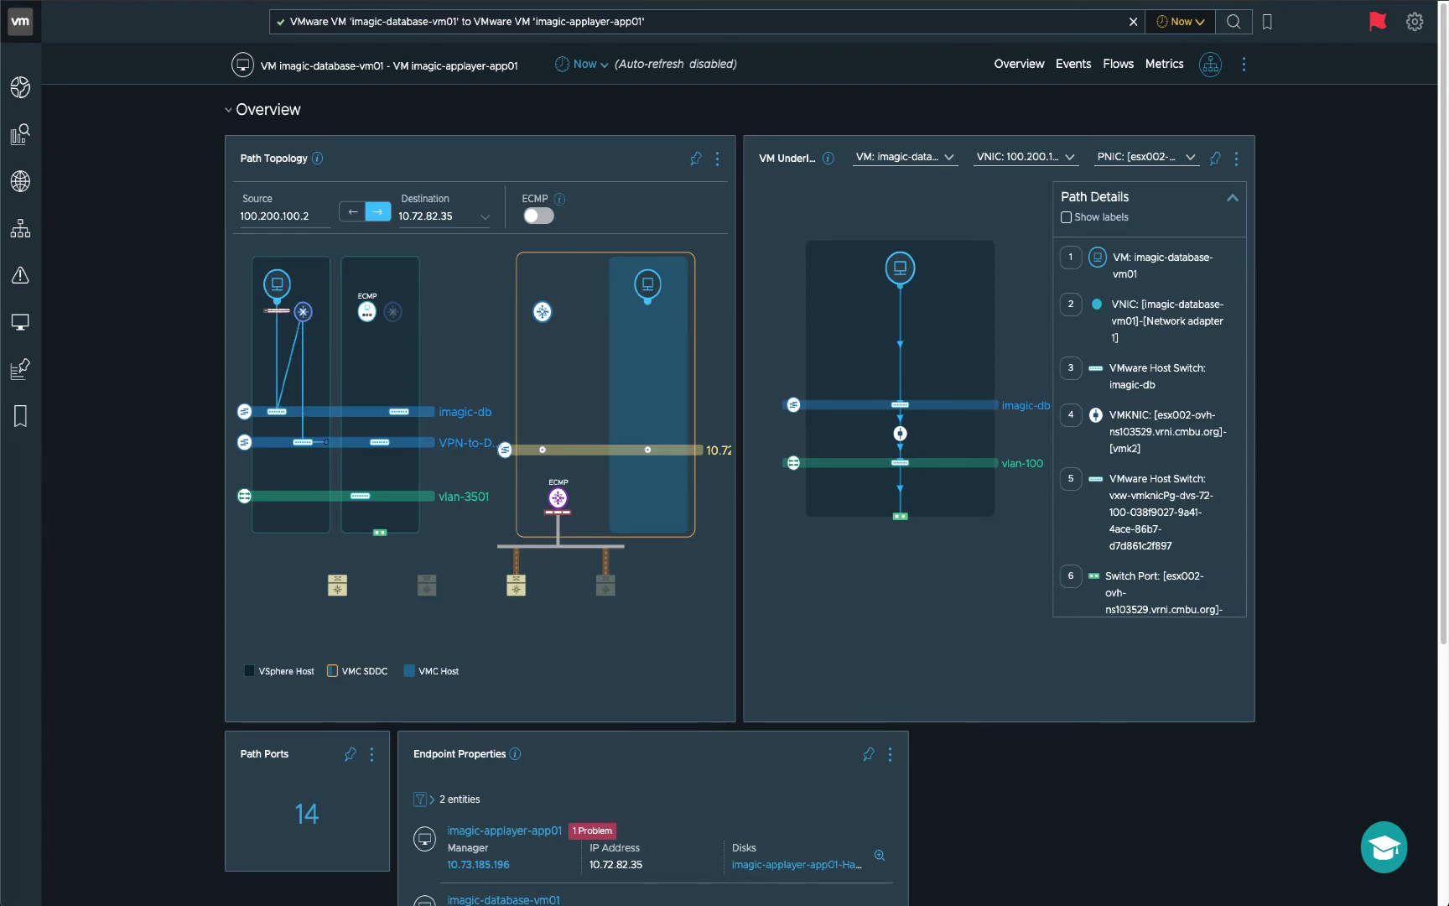
{"action": "left_click", "coordinate": [717, 159]}
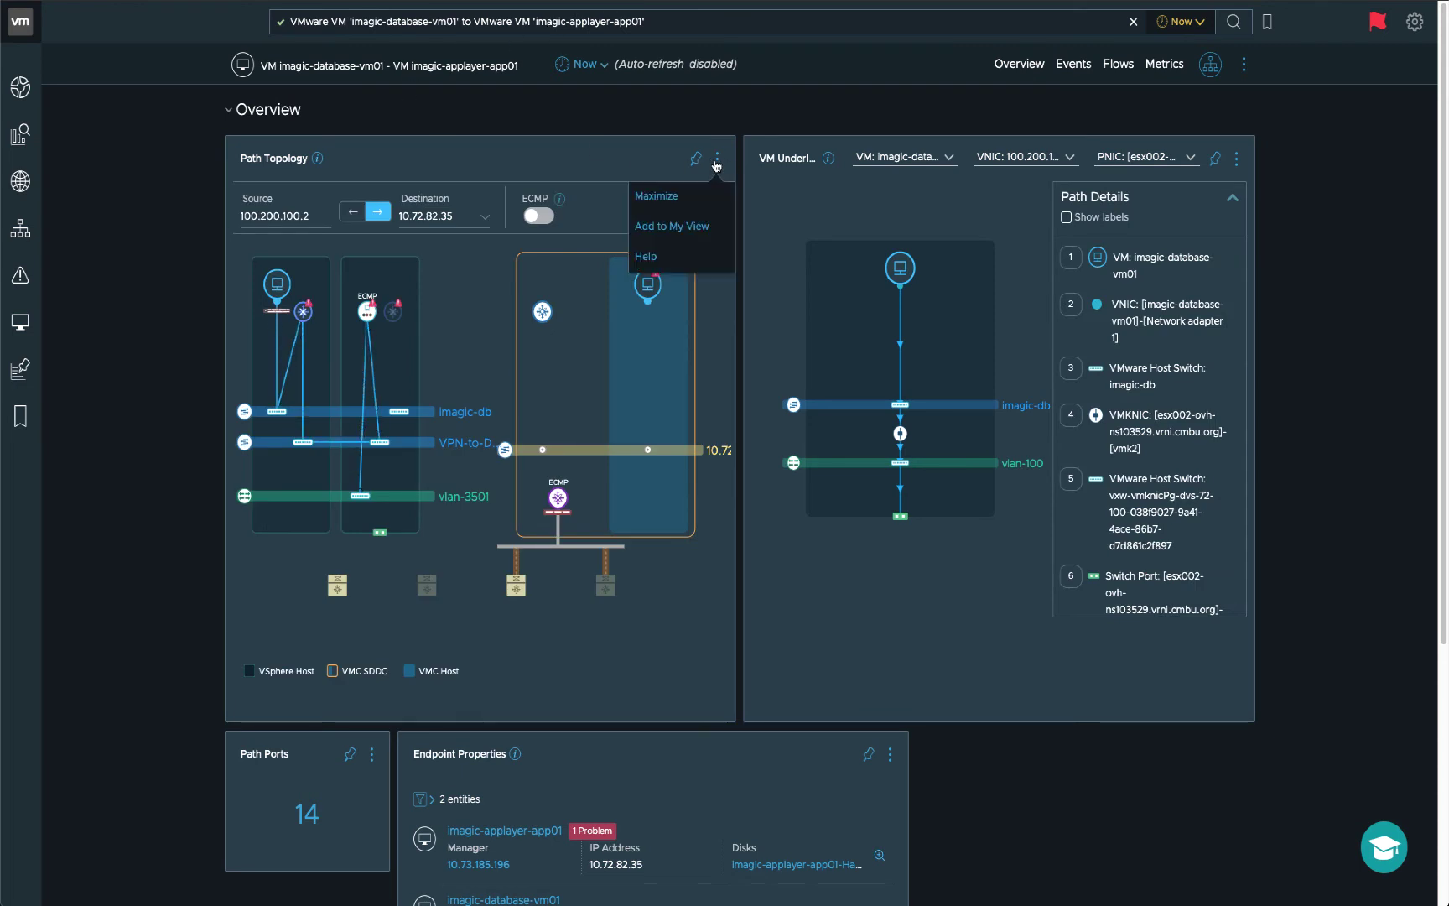
{"action": "left_click", "coordinate": [664, 196]}
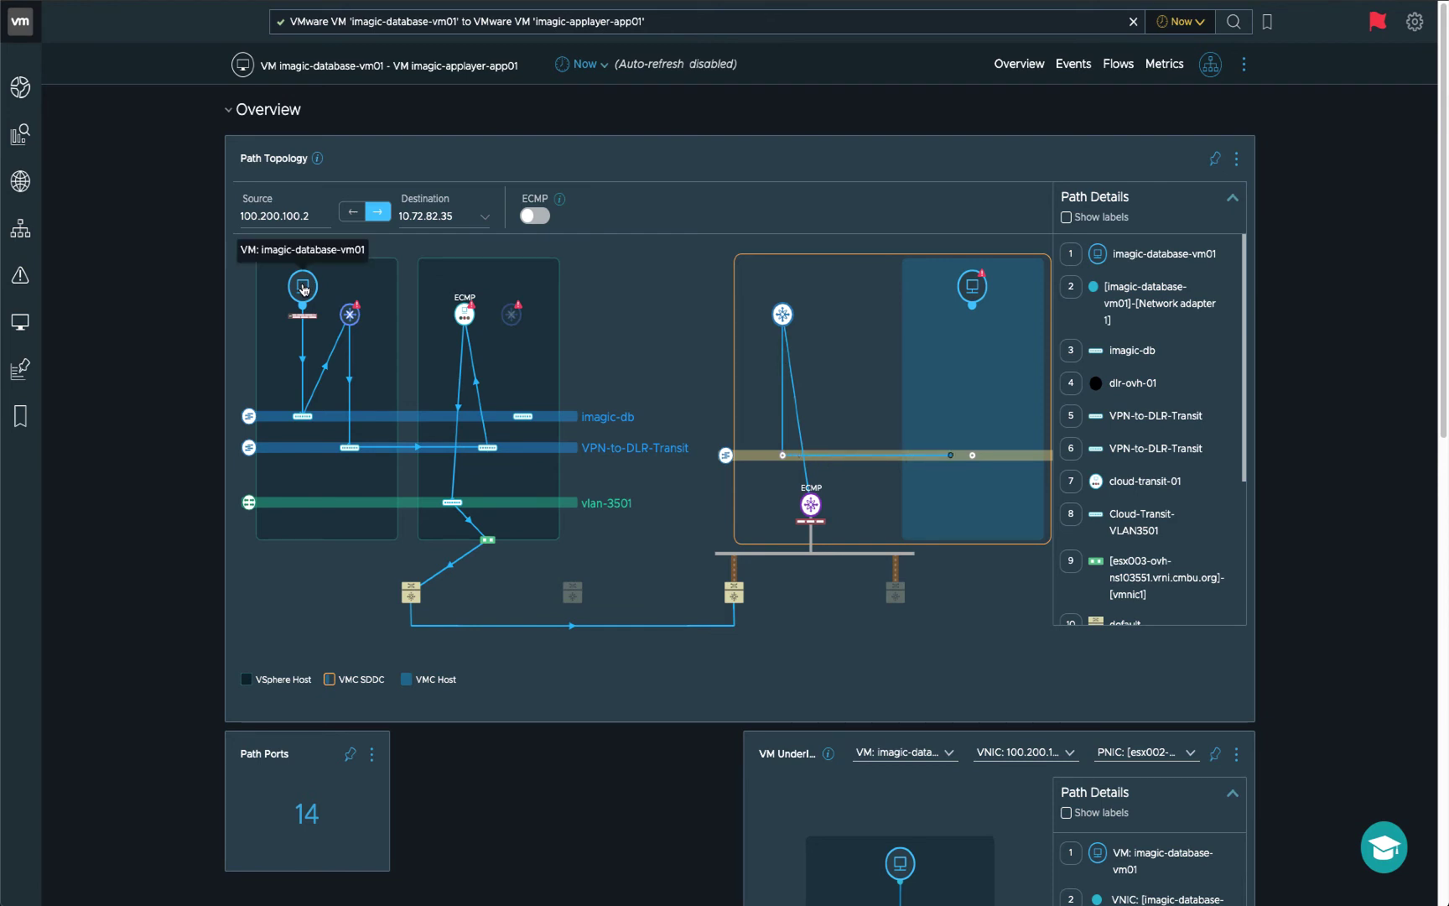
{"action": "mouse_move", "coordinate": [350, 322]}
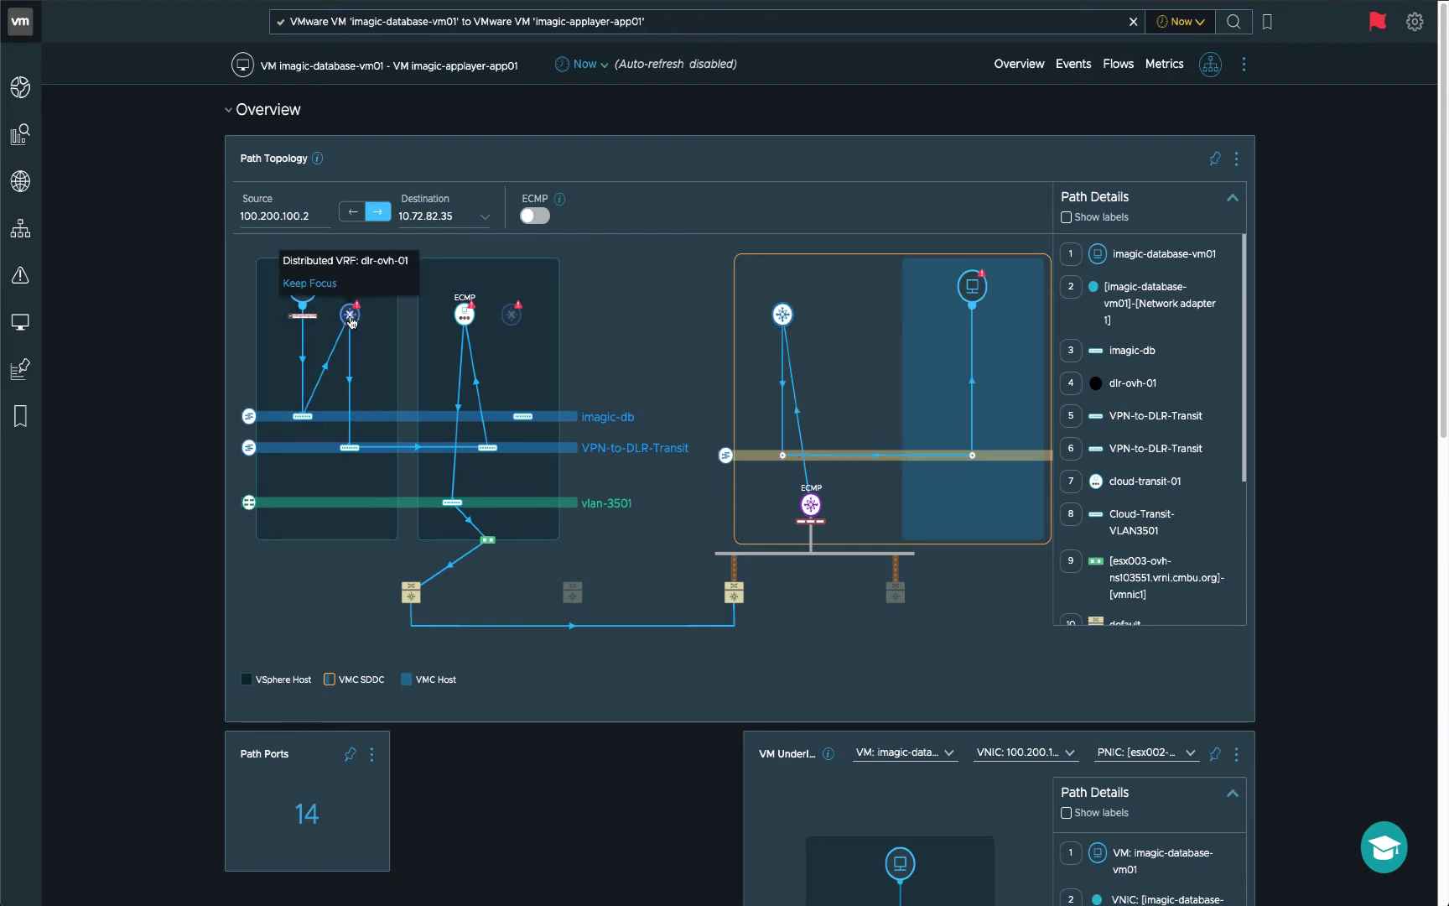
{"action": "mouse_move", "coordinate": [467, 322]}
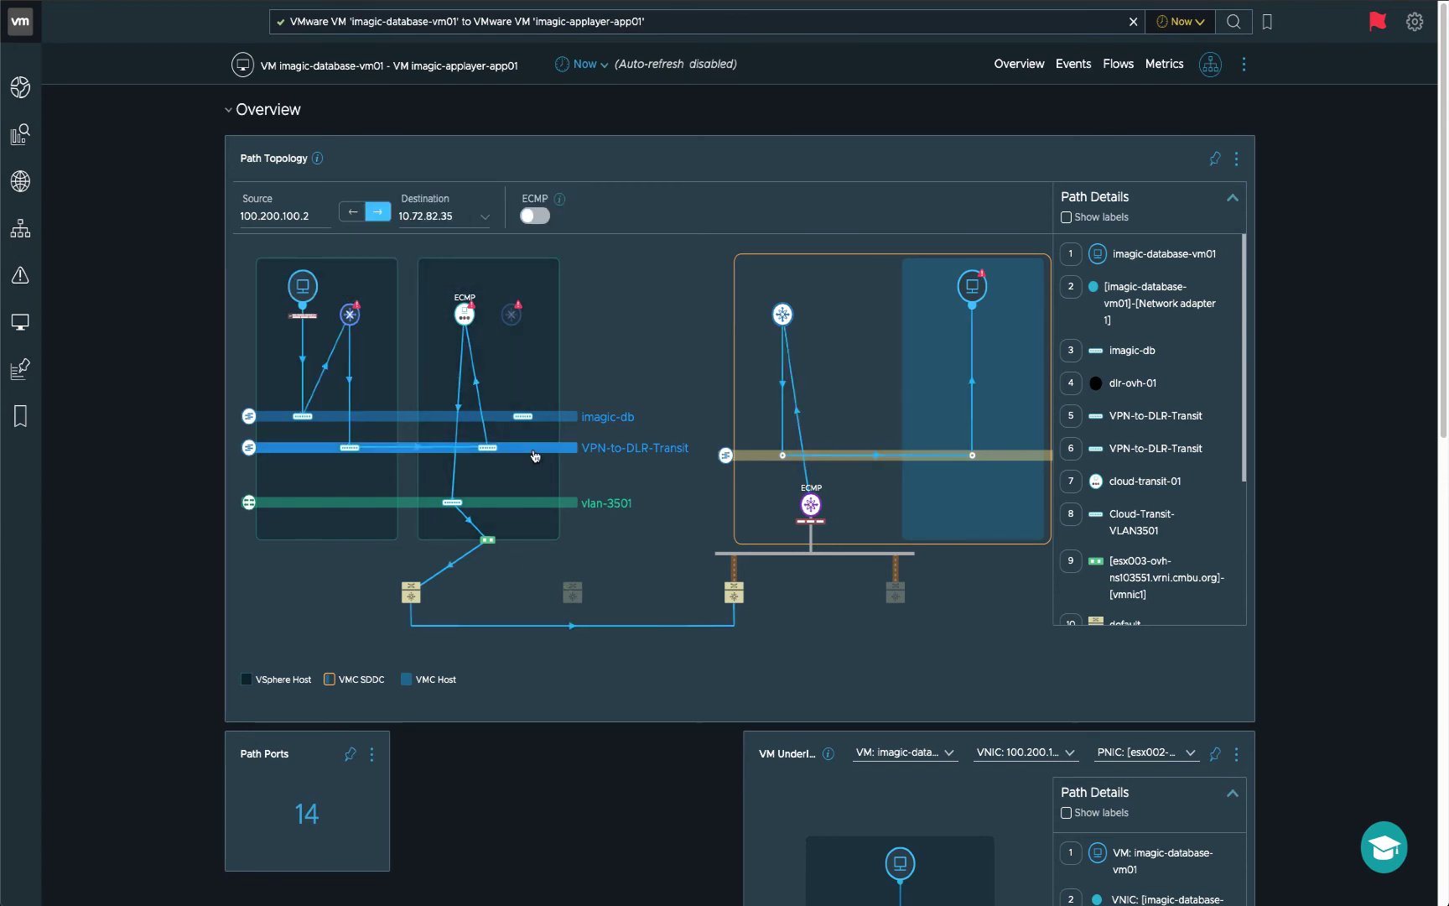
{"action": "mouse_move", "coordinate": [410, 599]}
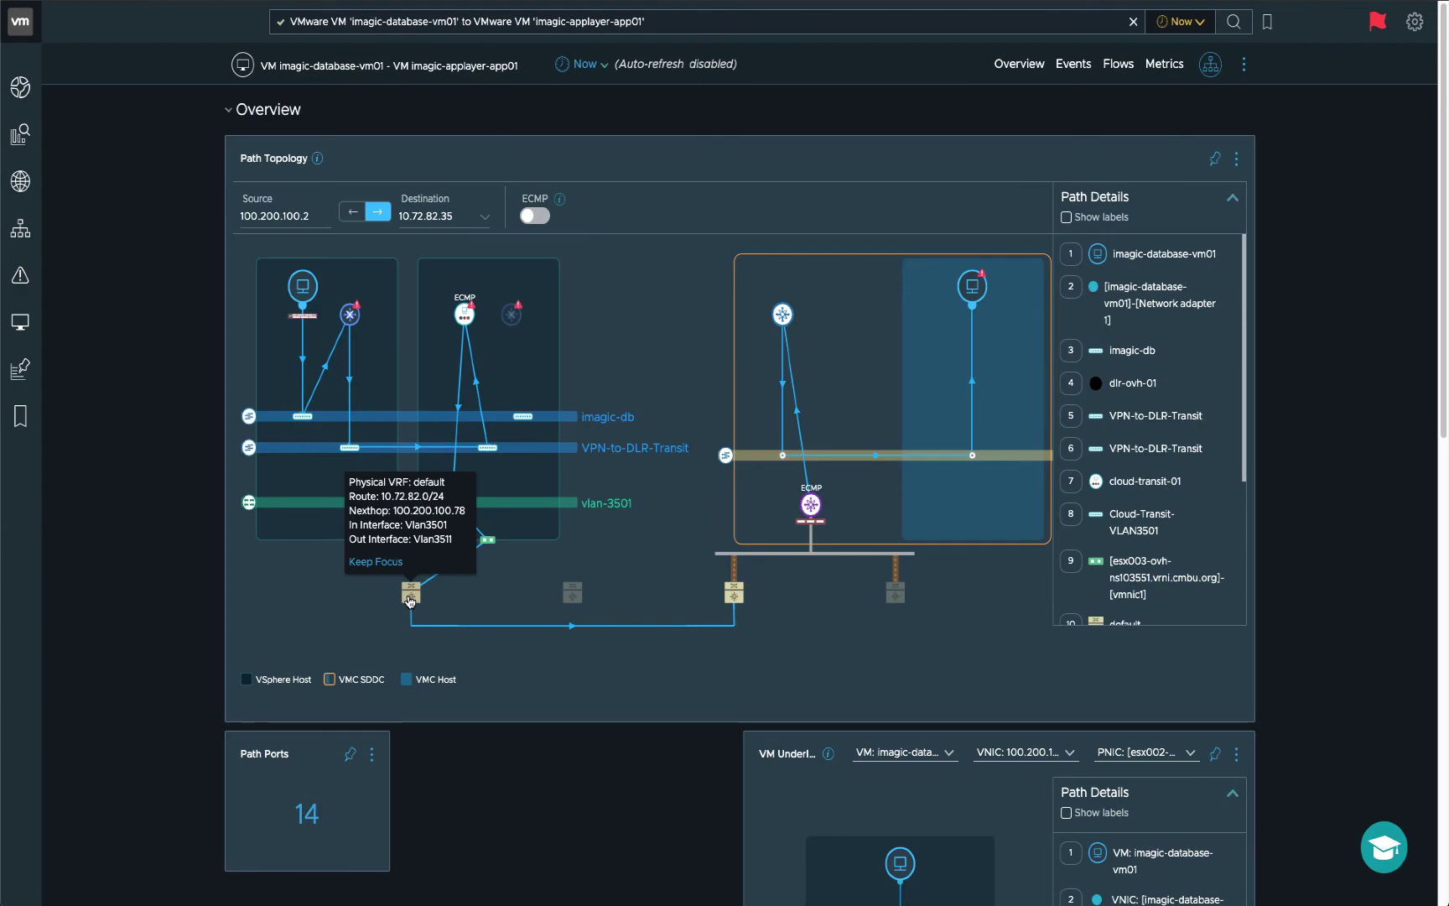
Inspect the on-prem physical router's default VRF, noting vendor Cisco and model C7018.
{"action": "left_click", "coordinate": [410, 598]}
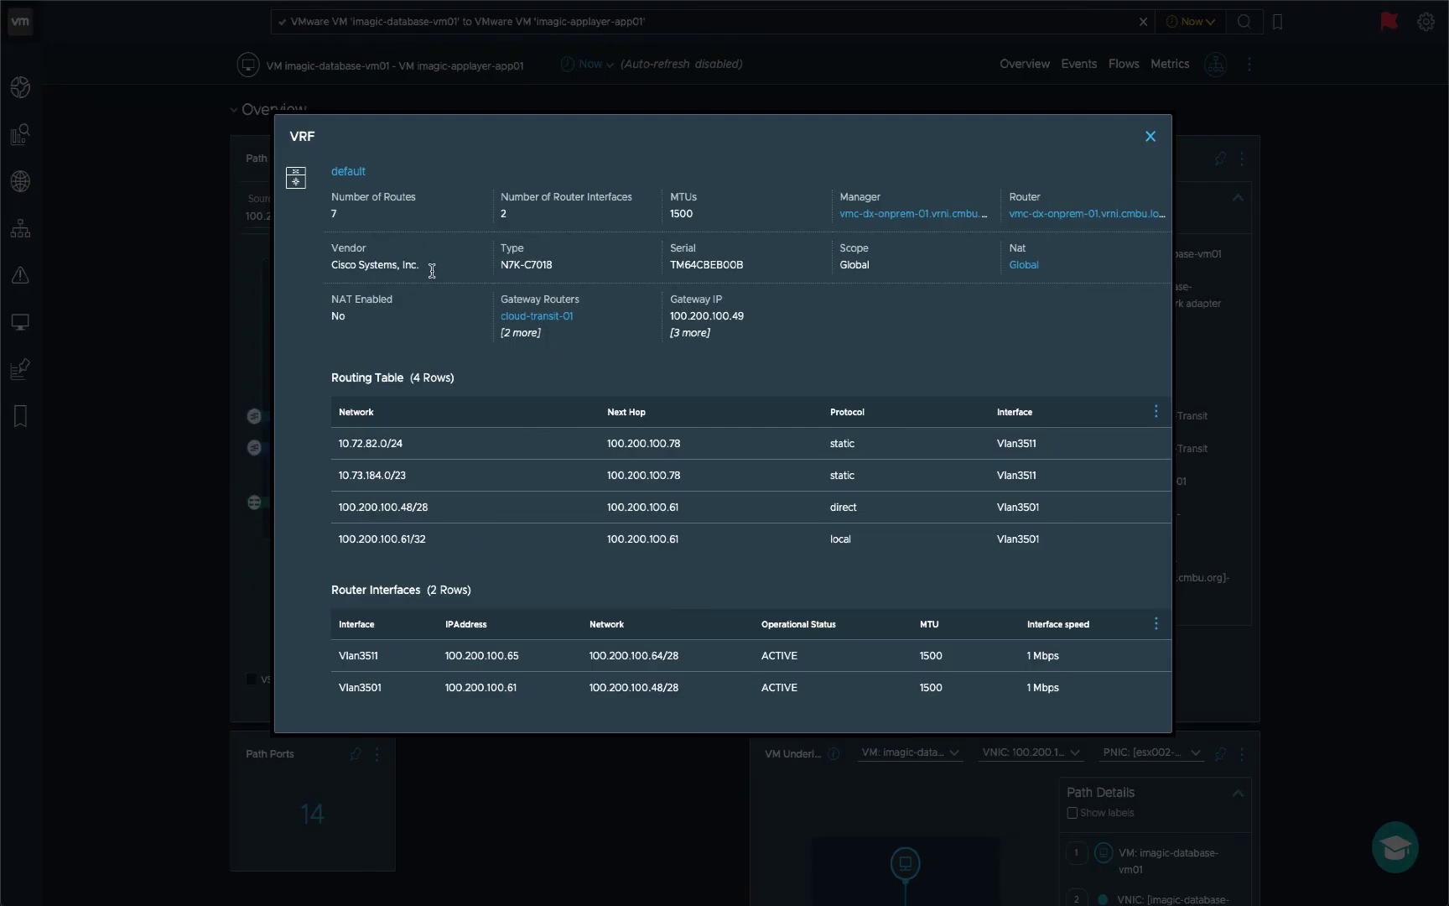
{"action": "double_click", "coordinate": [336, 269]}
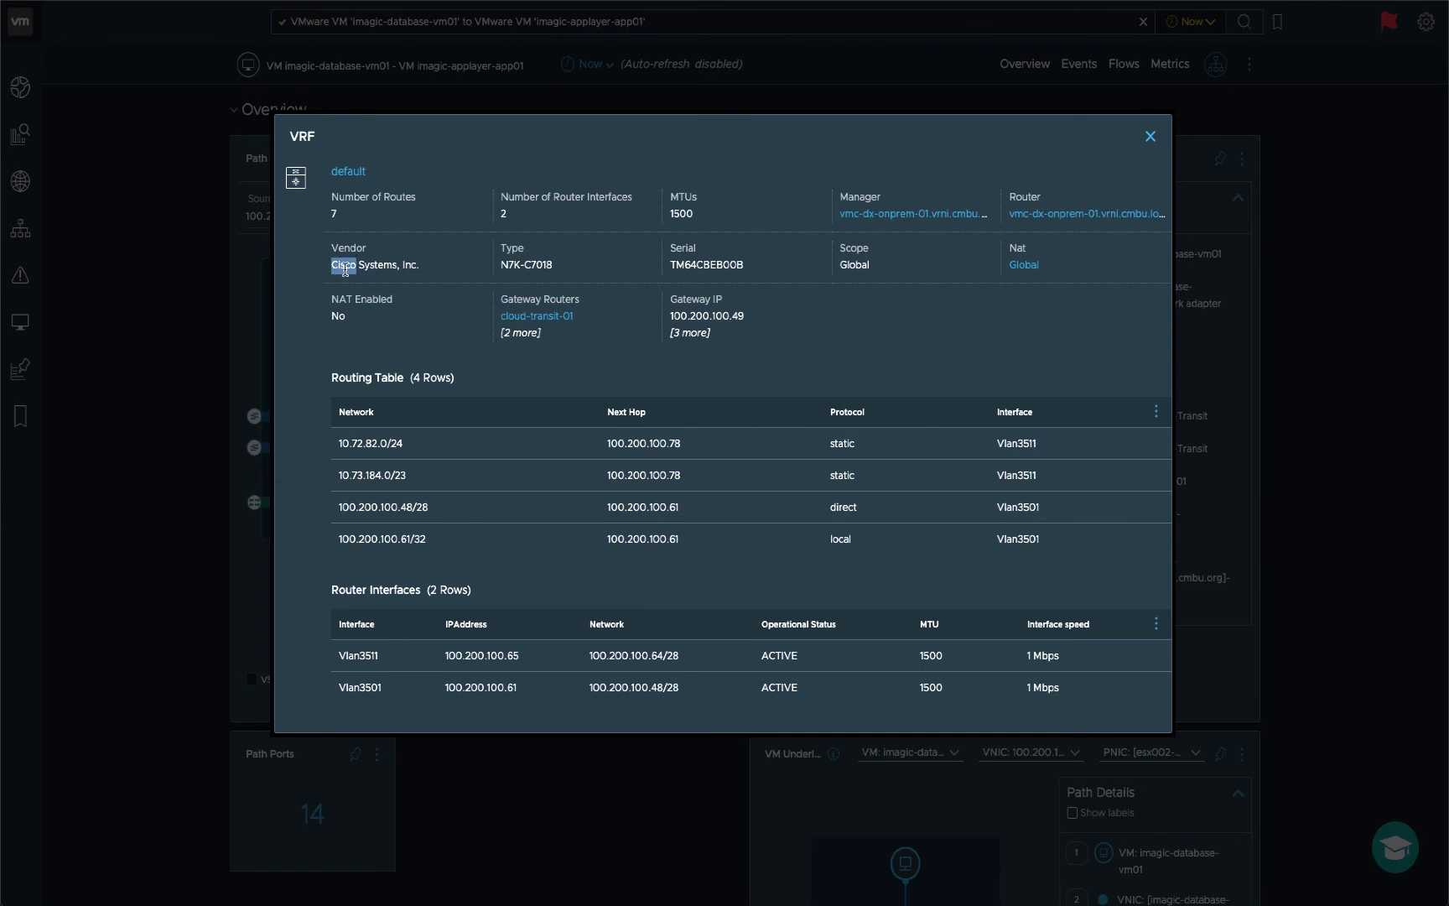
{"action": "double_click", "coordinate": [538, 265]}
{"action": "left_click", "coordinate": [588, 266]}
Switch from the on-prem router to the AWS-side physical router's default VRF details.
{"action": "left_click", "coordinate": [1151, 140]}
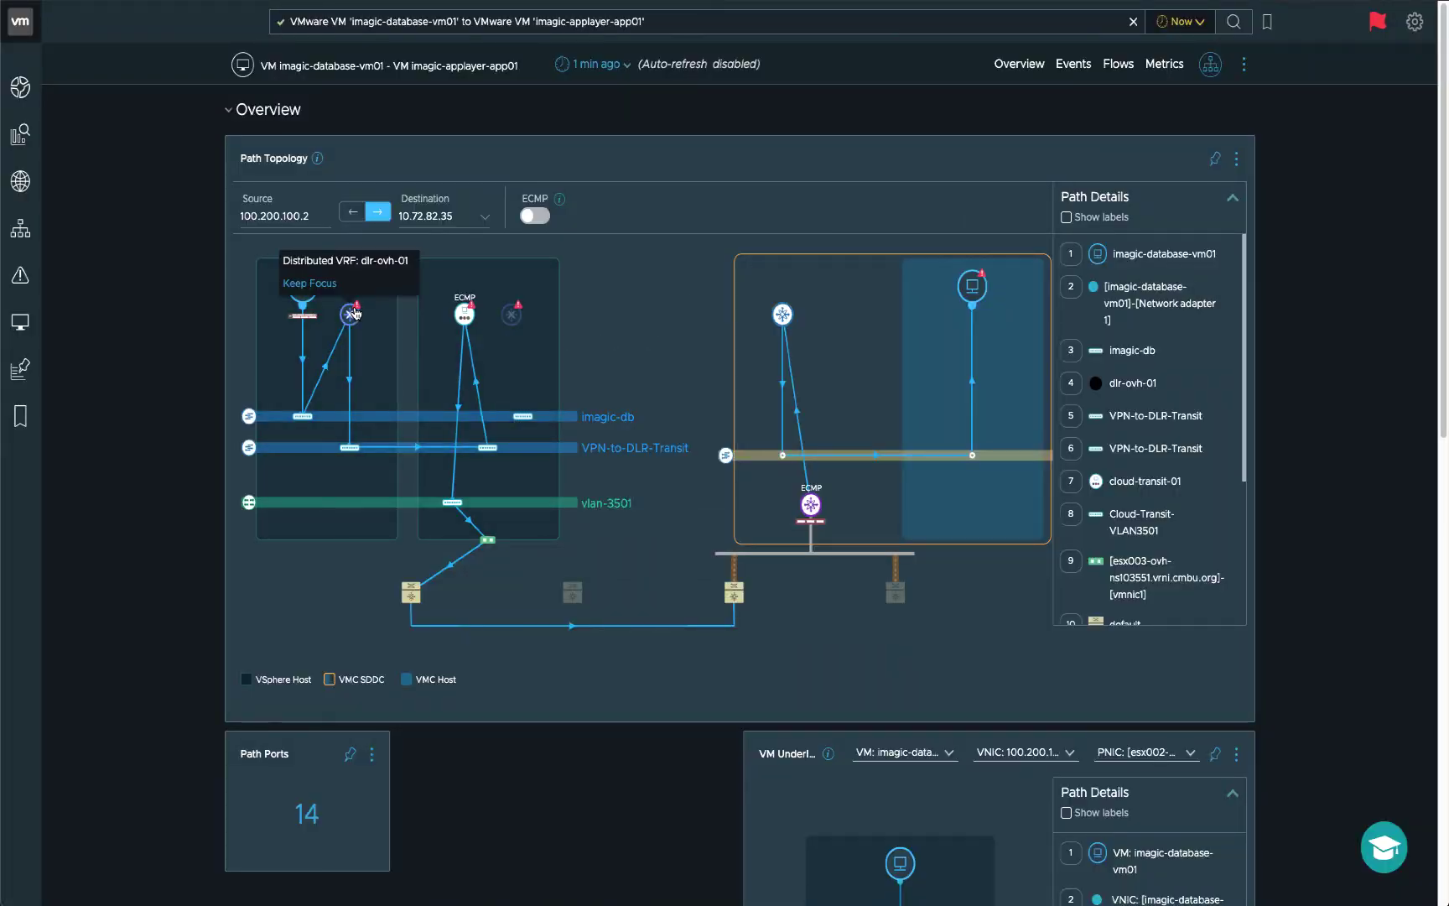
{"action": "mouse_move", "coordinate": [737, 604]}
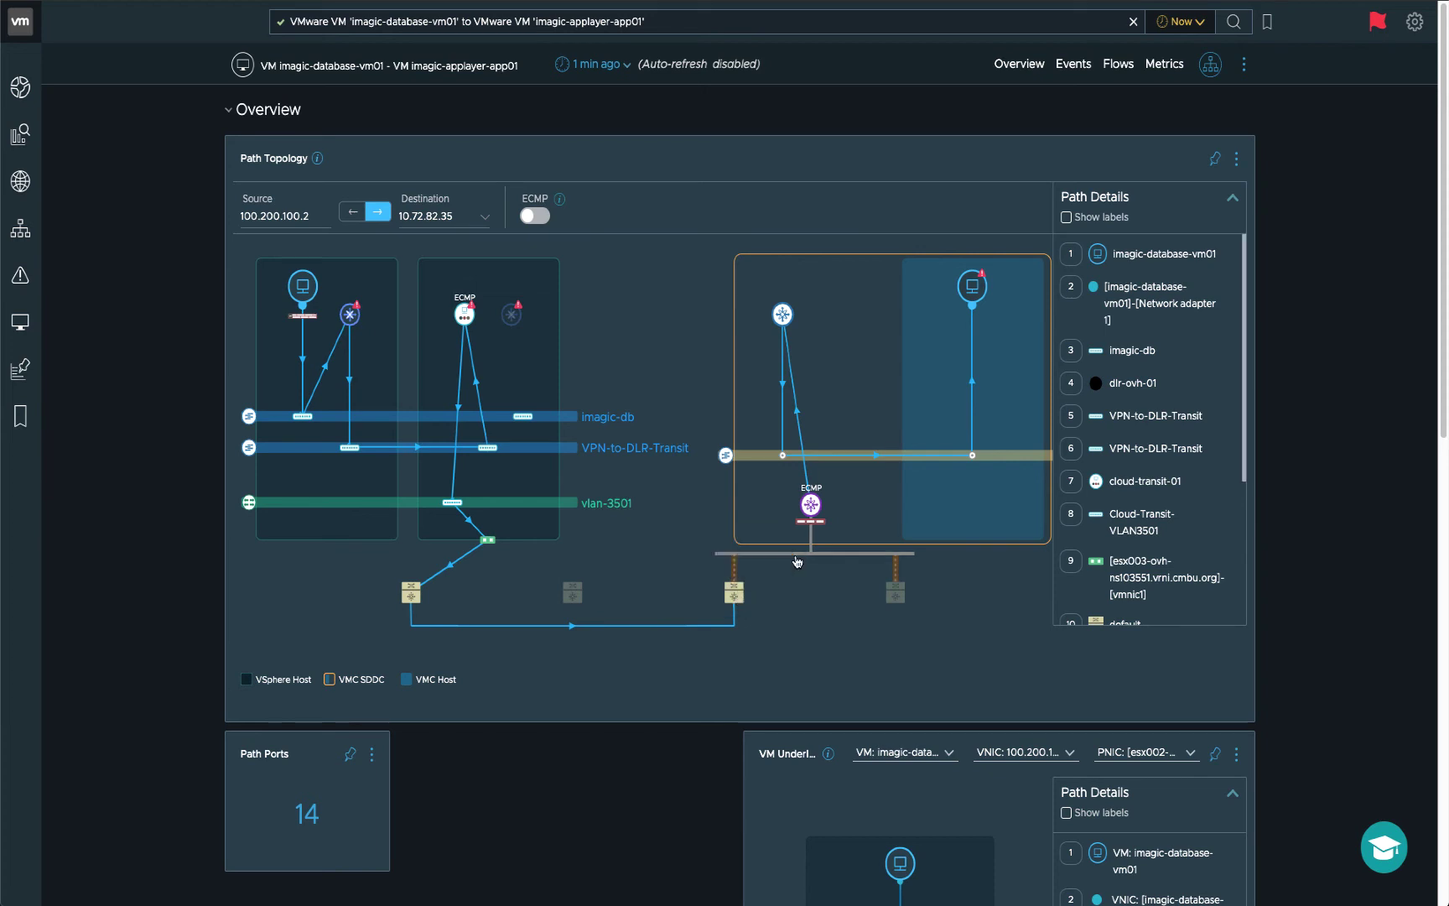
{"action": "left_click", "coordinate": [735, 599]}
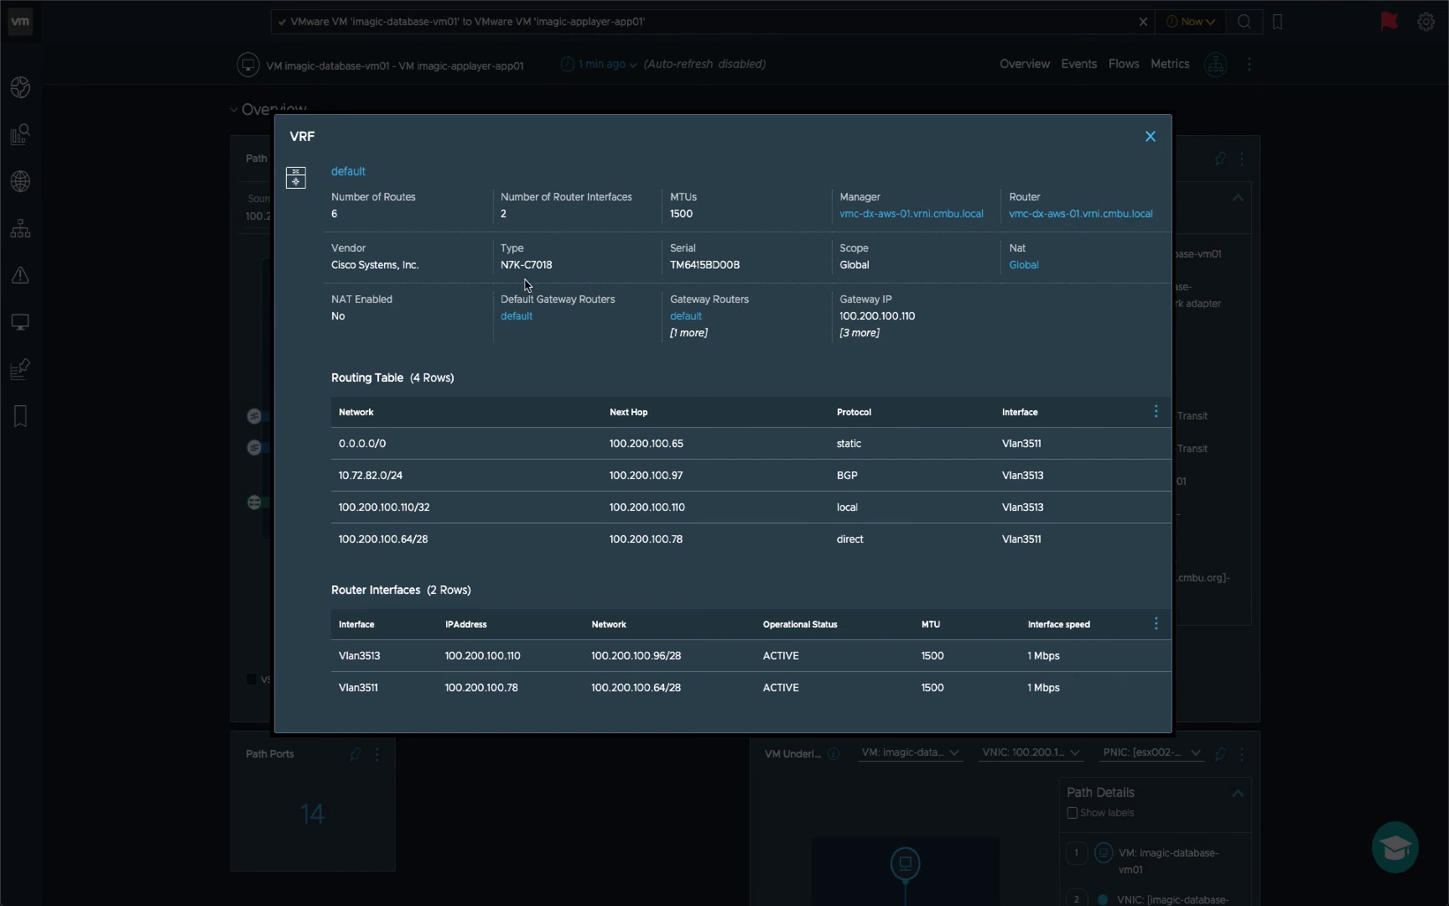
Review the VMC Direct Connect details on the path topology.
{"action": "left_click", "coordinate": [1151, 136]}
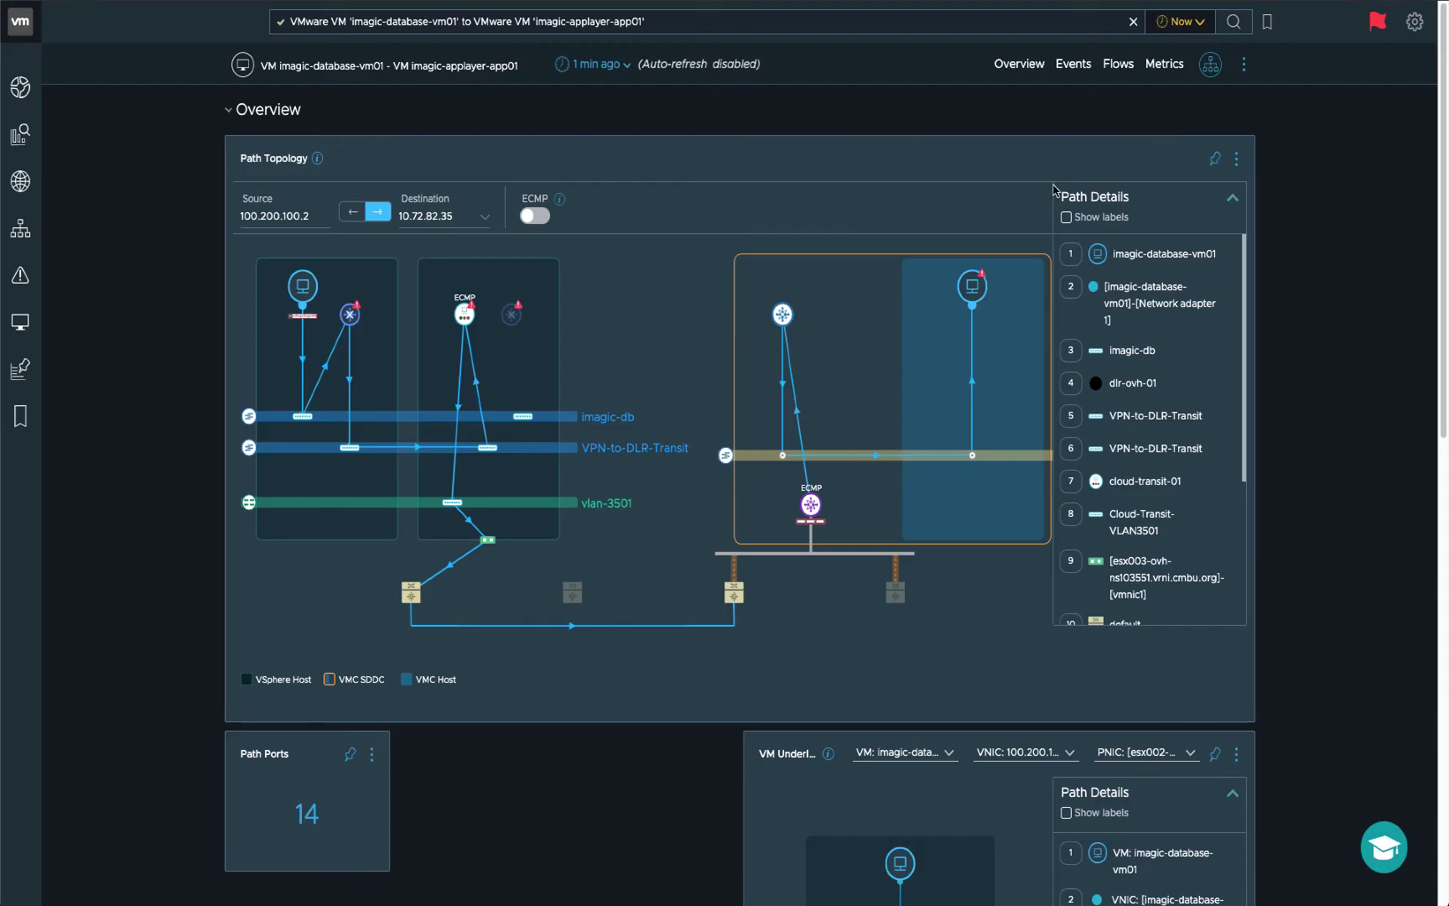
{"action": "left_click", "coordinate": [763, 561]}
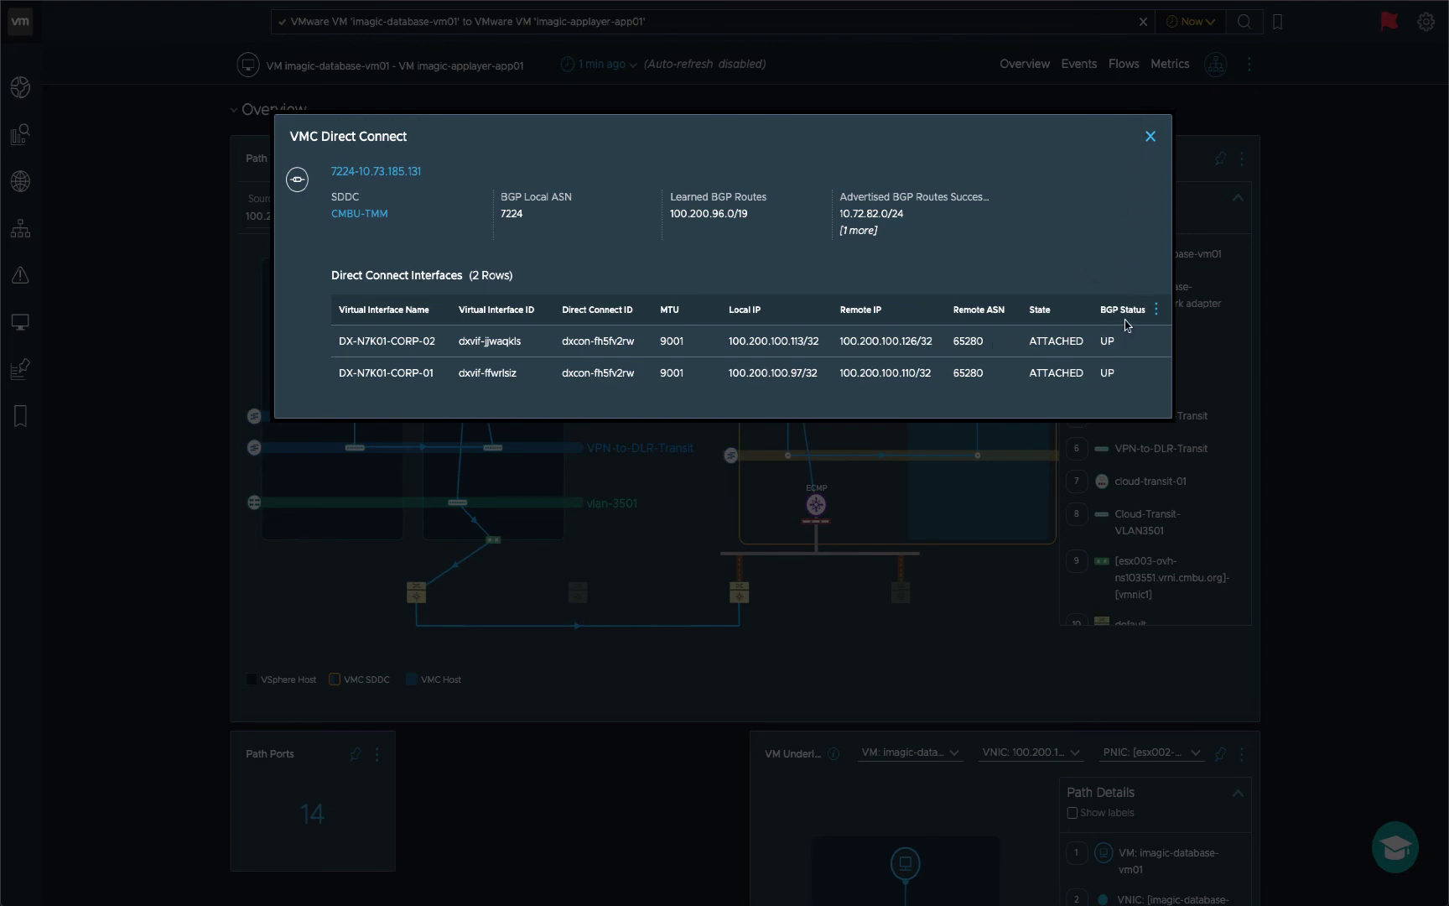
{"action": "left_click", "coordinate": [1151, 137]}
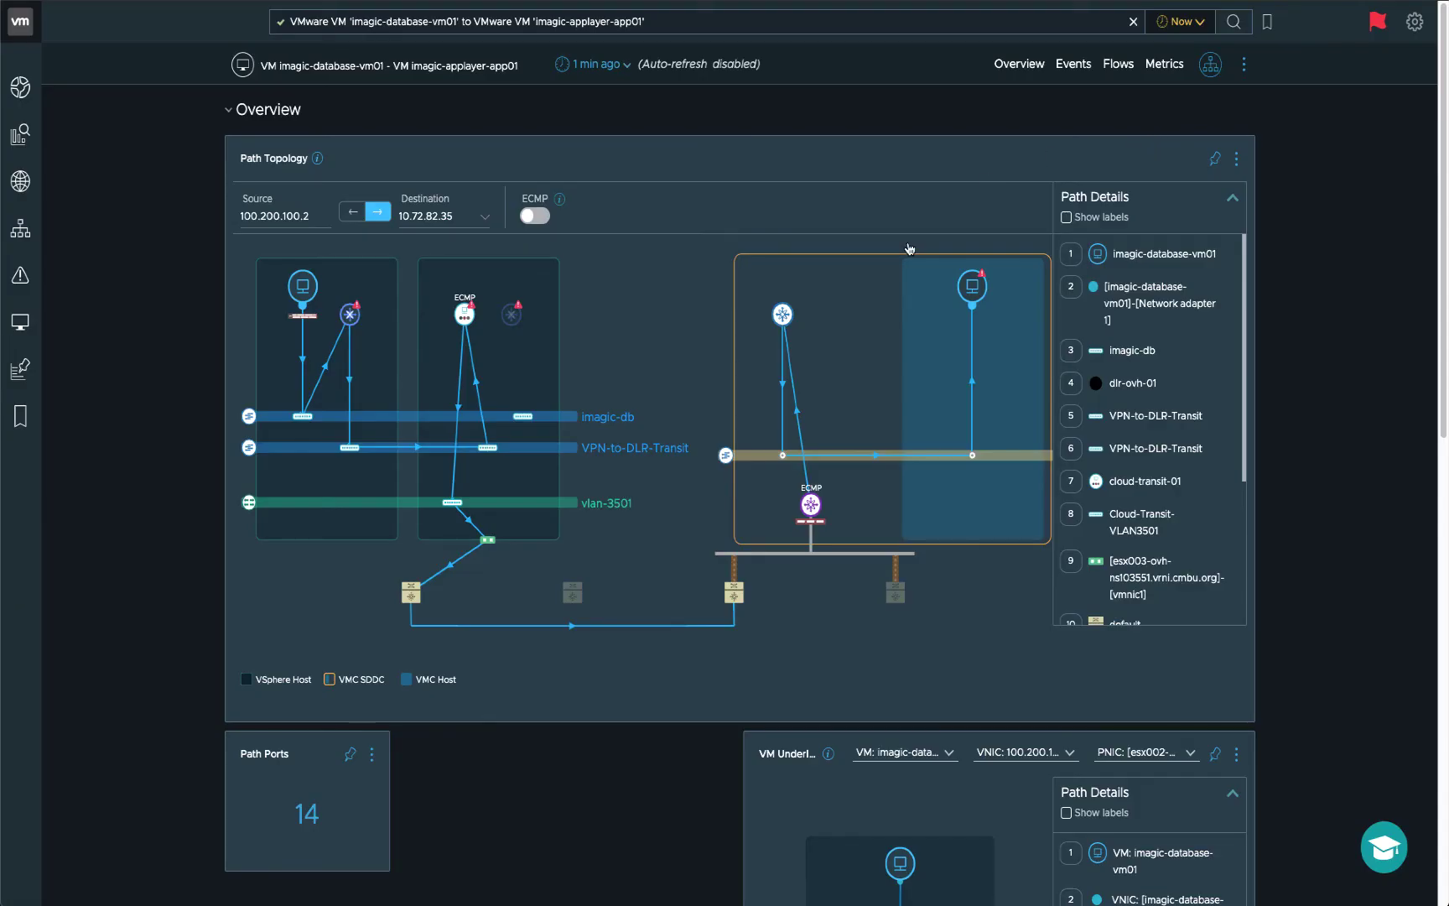
Review the NSX gateway firewall rules under ECMP, then return to the path topology.
{"action": "left_click", "coordinate": [812, 527]}
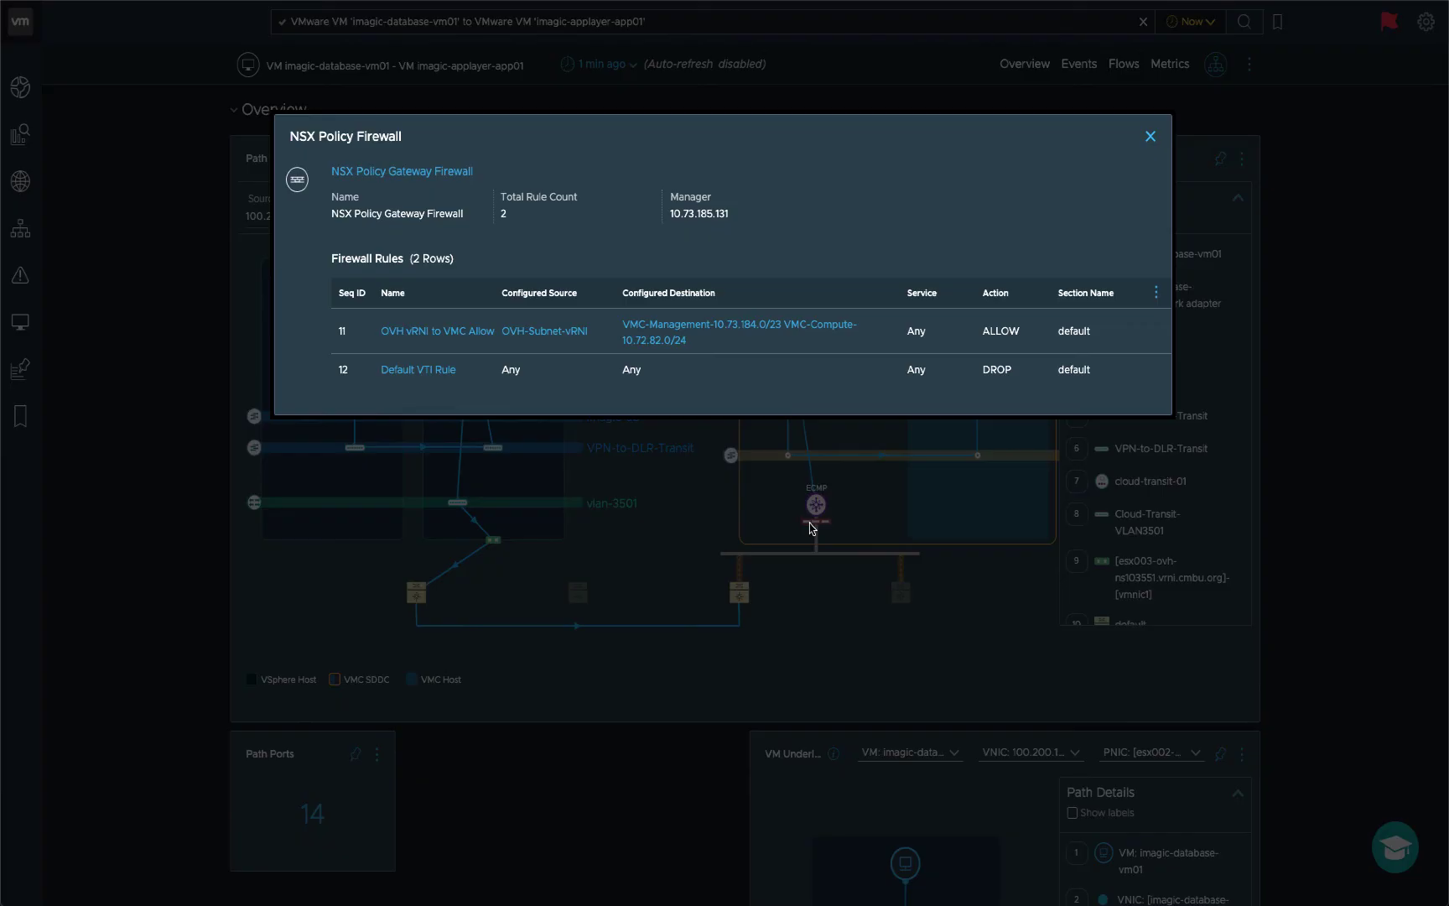
{"action": "left_click", "coordinate": [1151, 136]}
{"action": "mouse_move", "coordinate": [468, 318]}
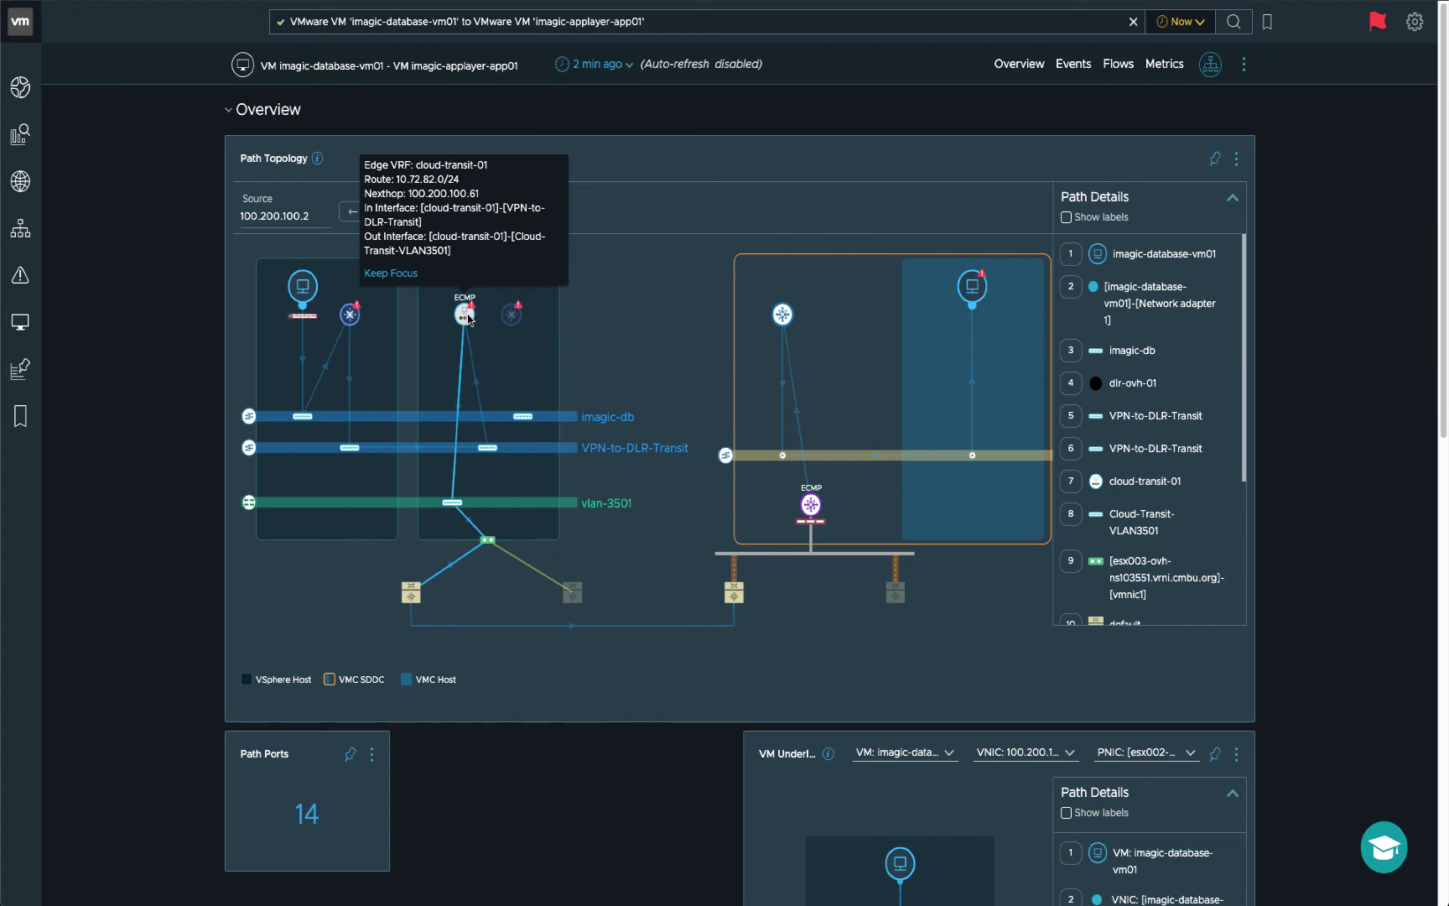
{"action": "left_click", "coordinate": [467, 317]}
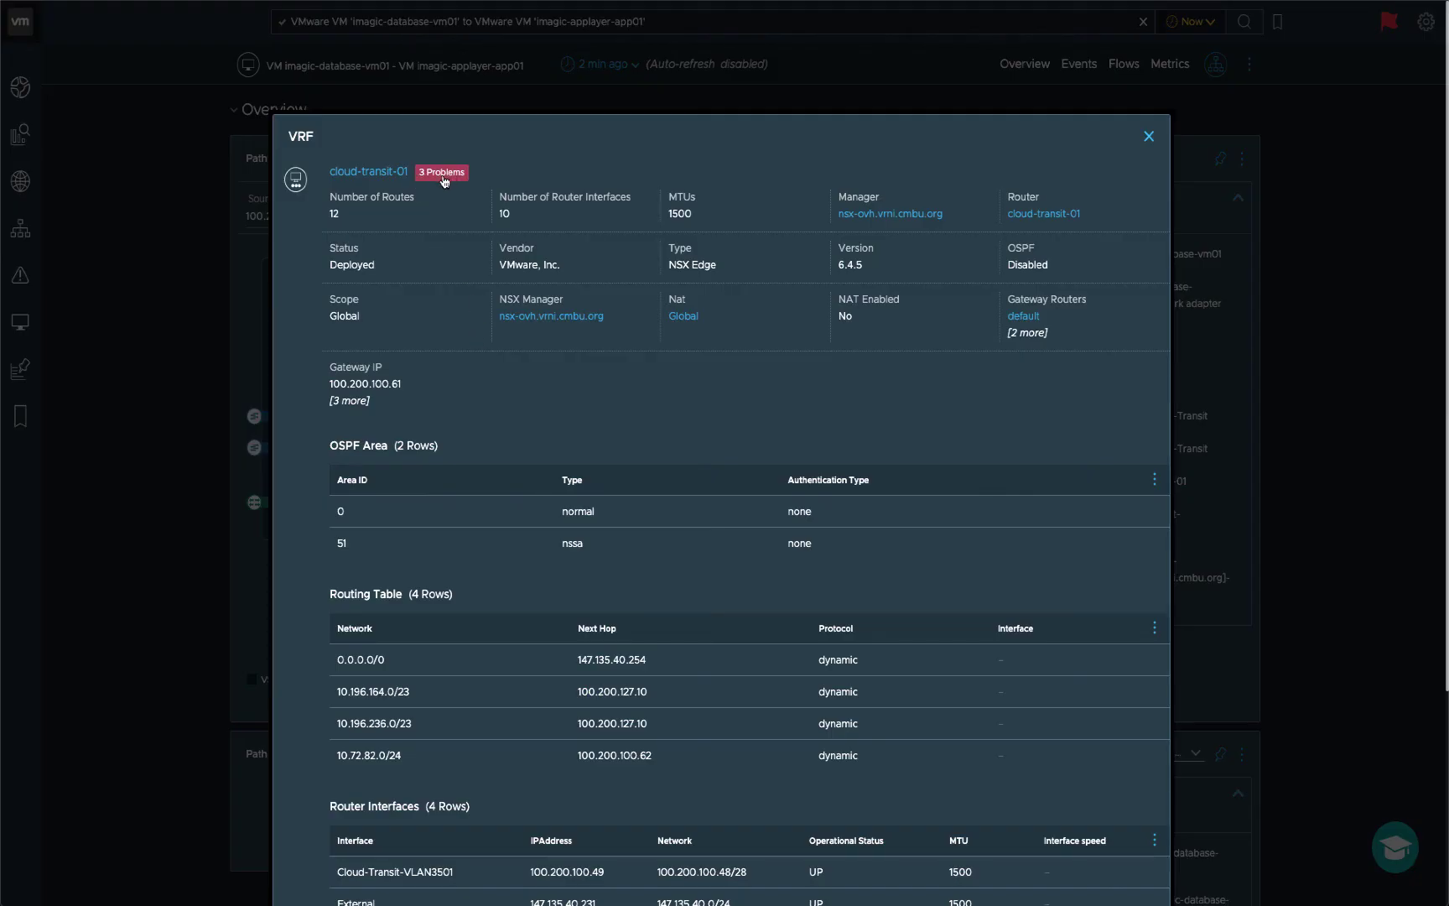
{"action": "scroll", "coordinate": [758, 412], "scroll_direction": "down", "scroll_amount": 1}
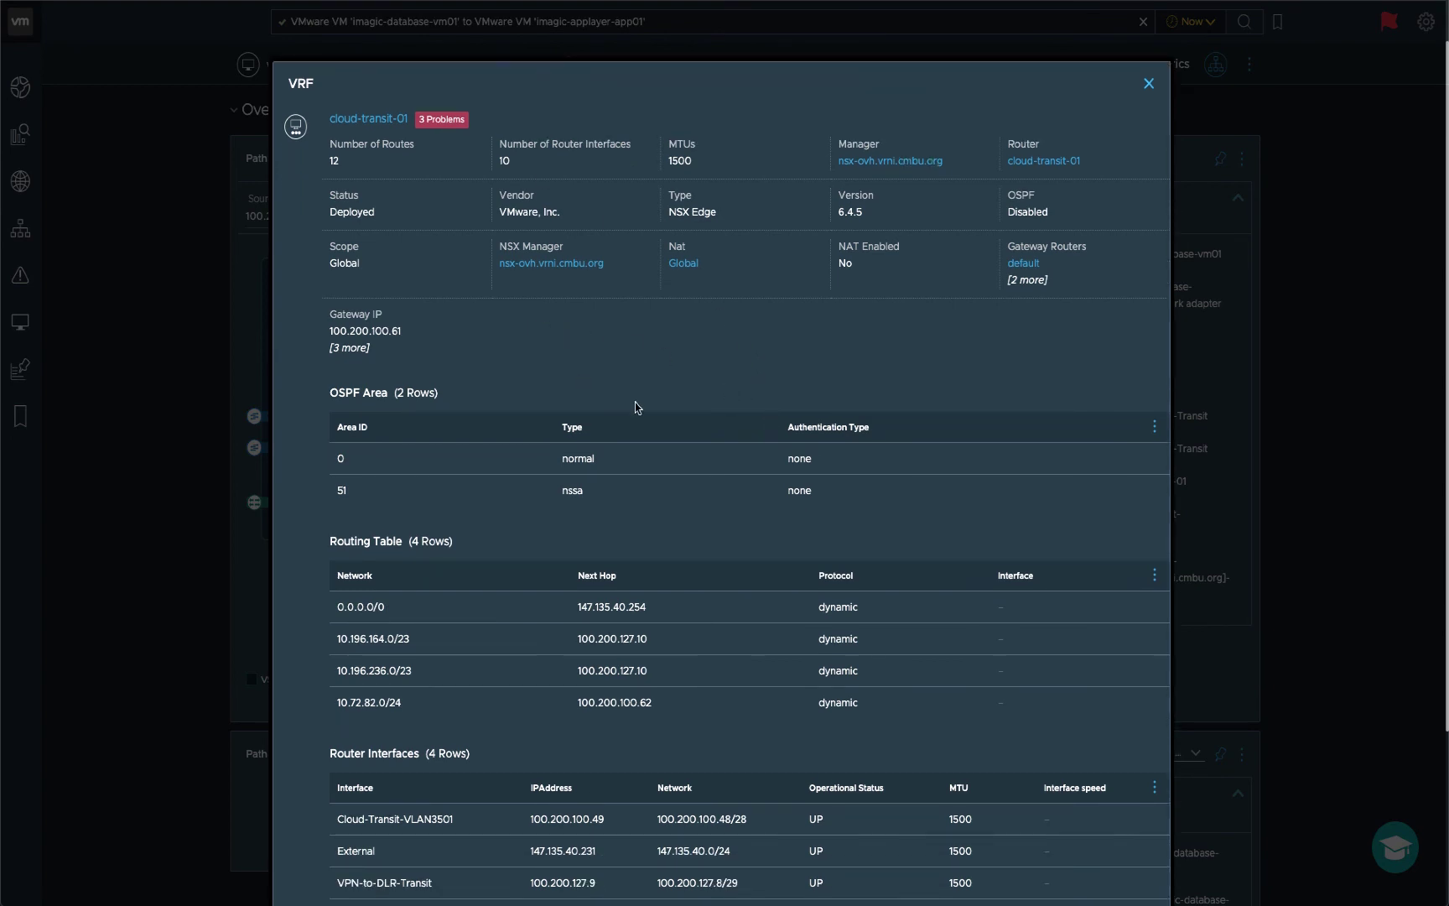
{"action": "scroll", "coordinate": [469, 344], "scroll_direction": "down", "scroll_amount": 2}
{"action": "scroll", "coordinate": [503, 491], "scroll_direction": "down", "scroll_amount": 4}
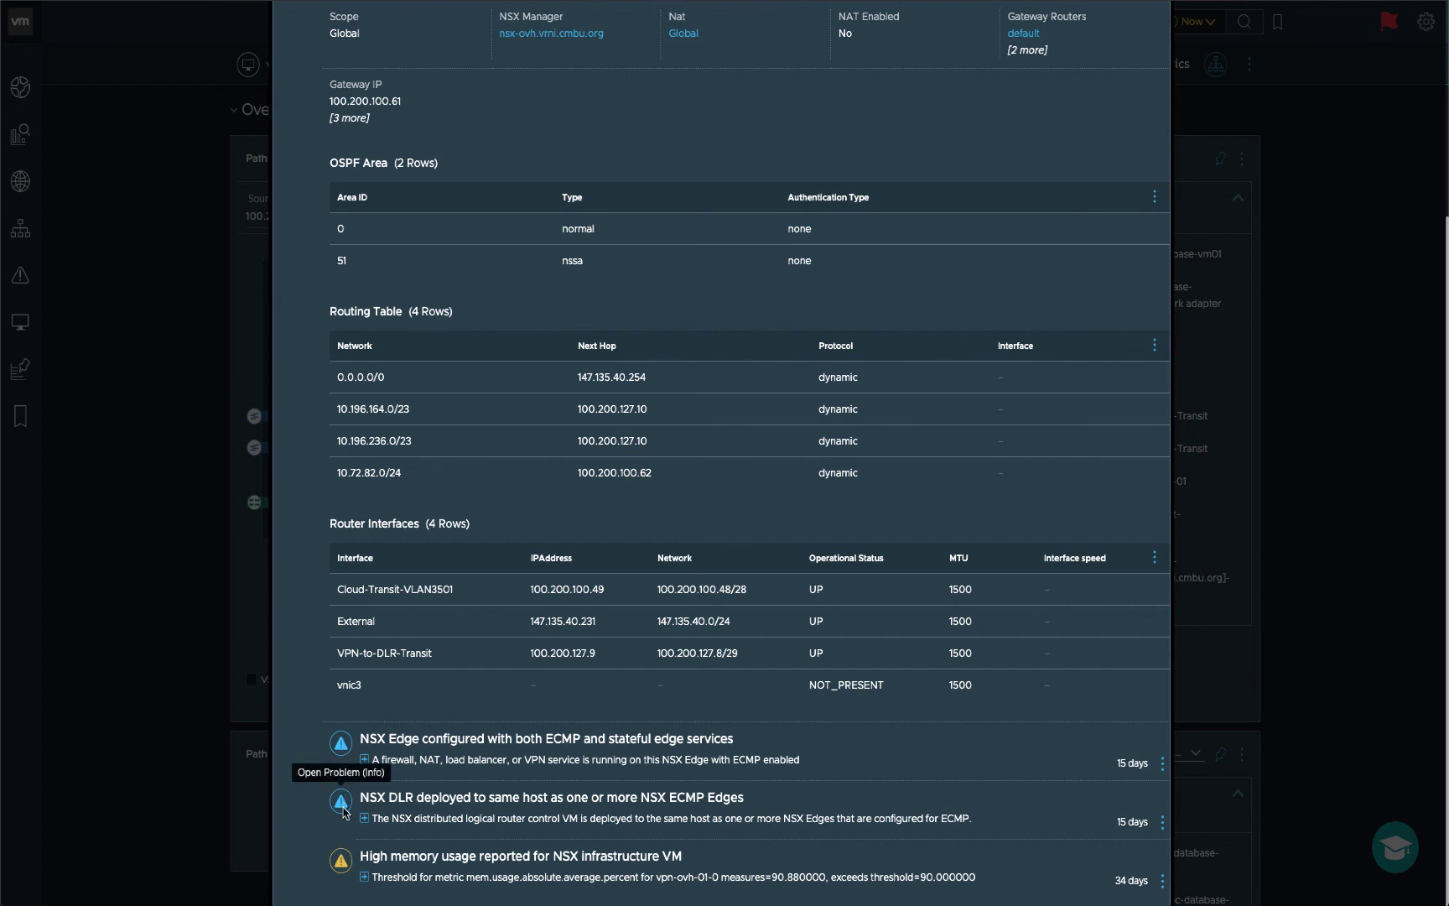
{"action": "left_click", "coordinate": [364, 878]}
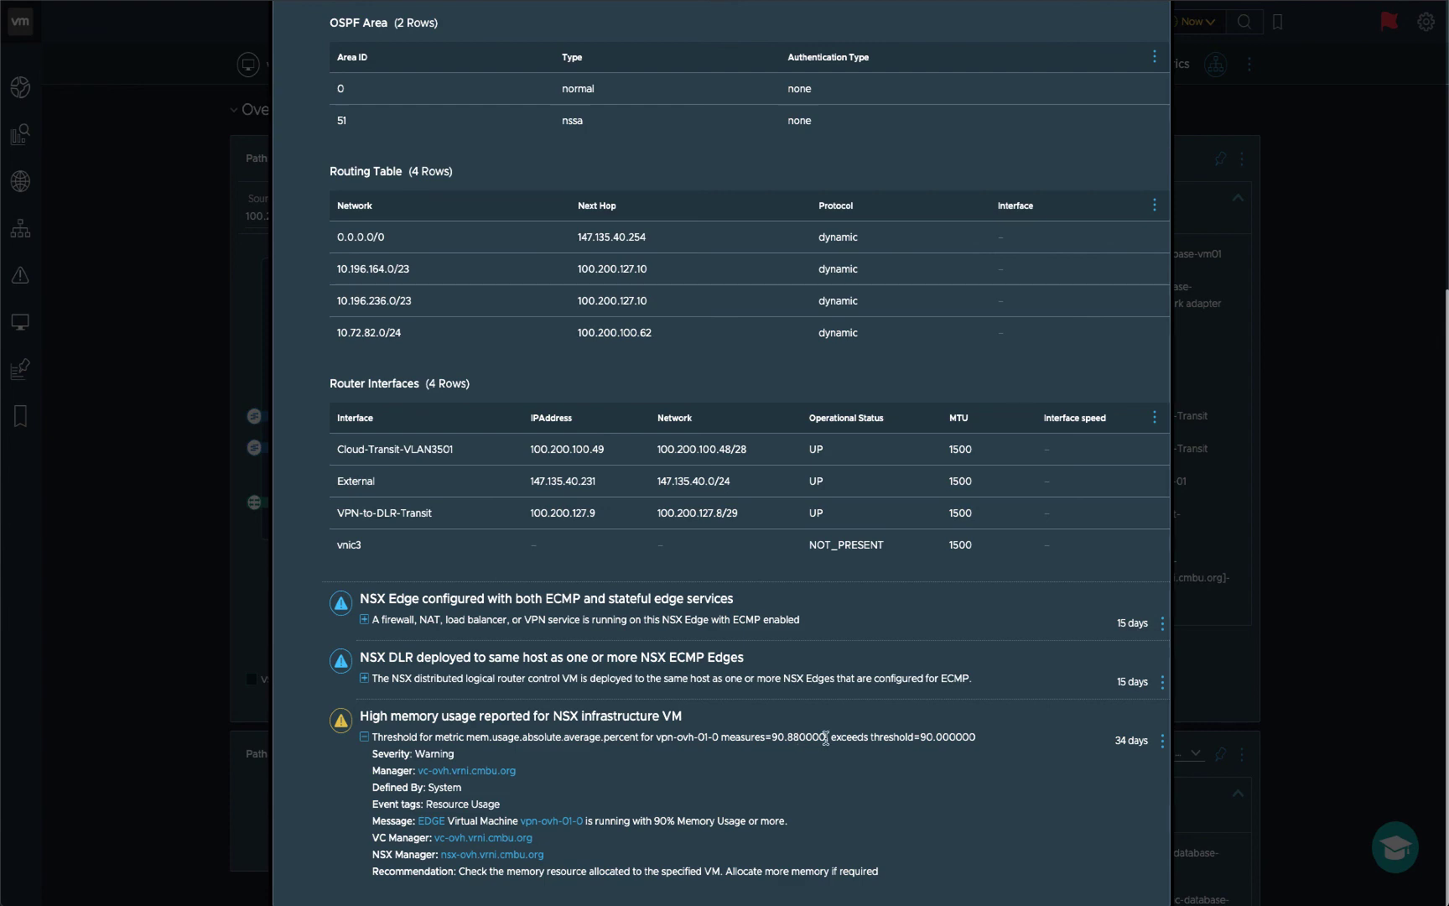
{"action": "scroll", "coordinate": [958, 738], "scroll_direction": "up", "scroll_amount": 5}
{"action": "left_click", "coordinate": [1149, 136]}
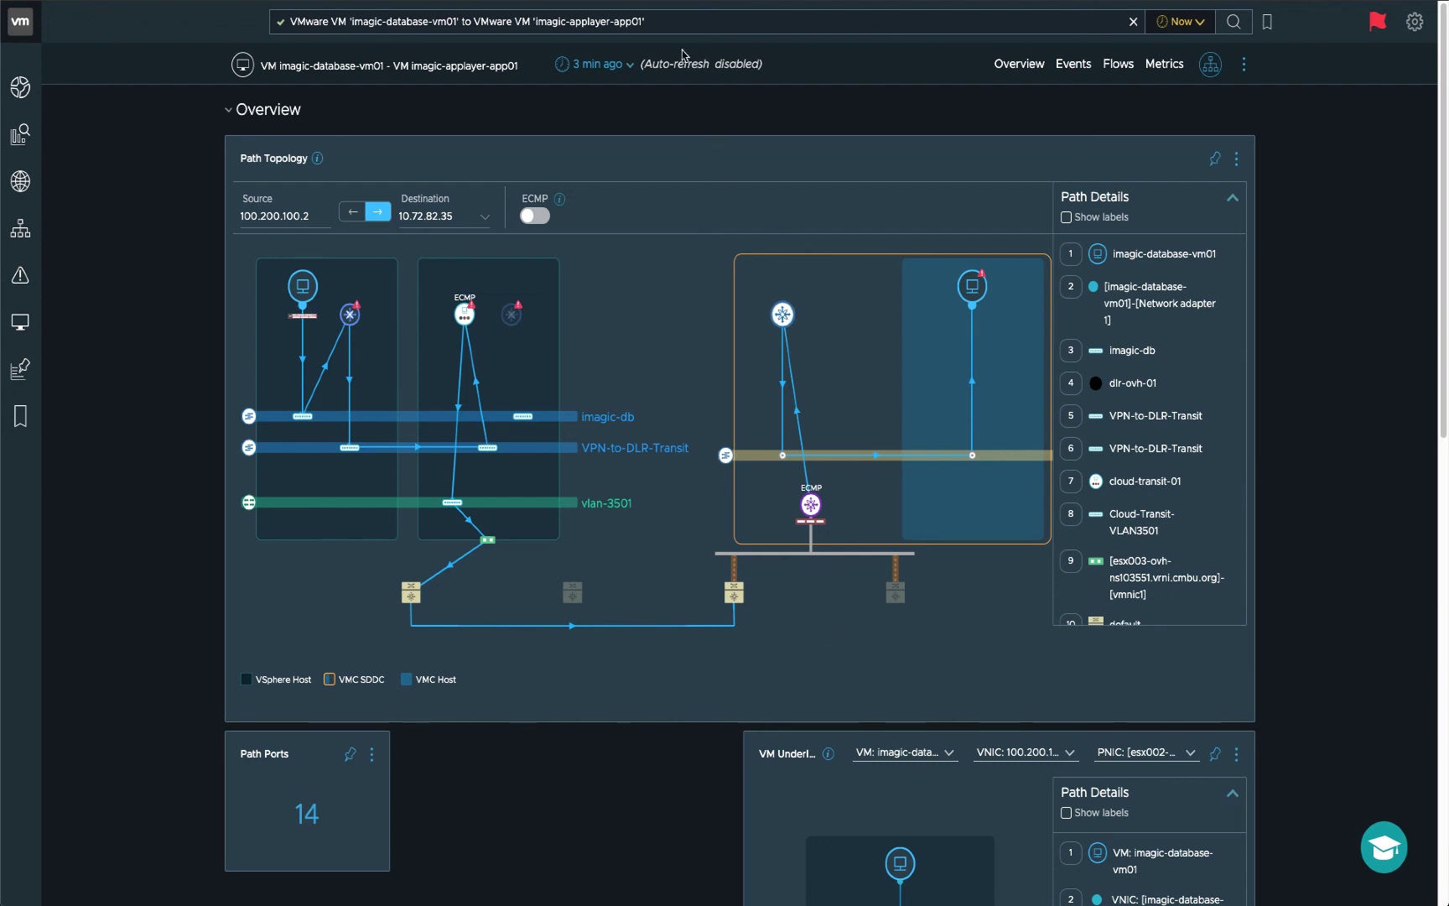
Search flows where Connection = '7224-10.73.185.131', returning 48 flows.
{"action": "left_click", "coordinate": [671, 23]}
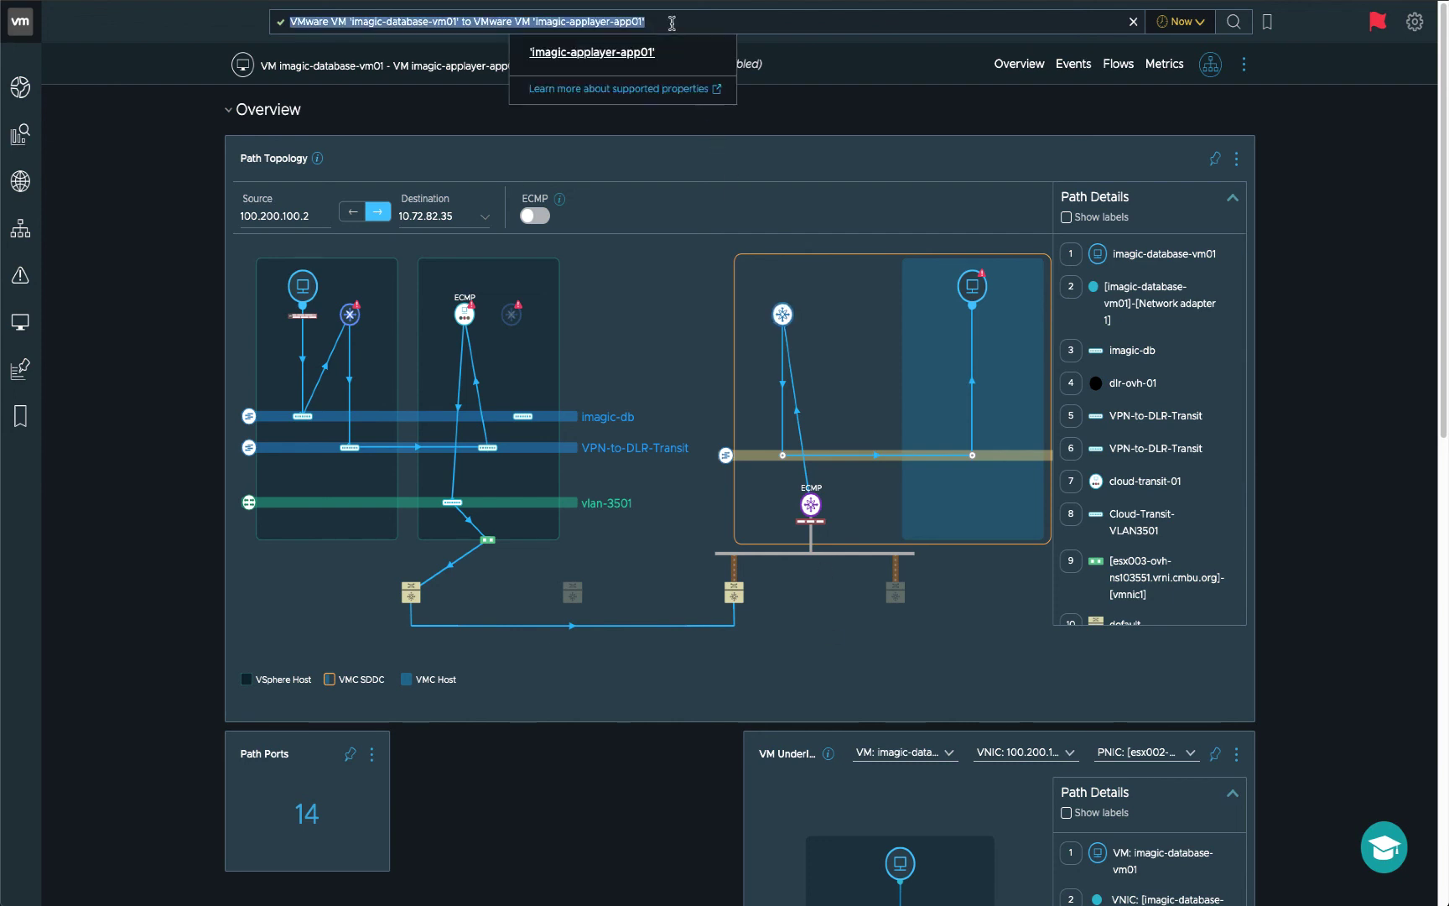
{"action": "key", "text": "BackSpace"}
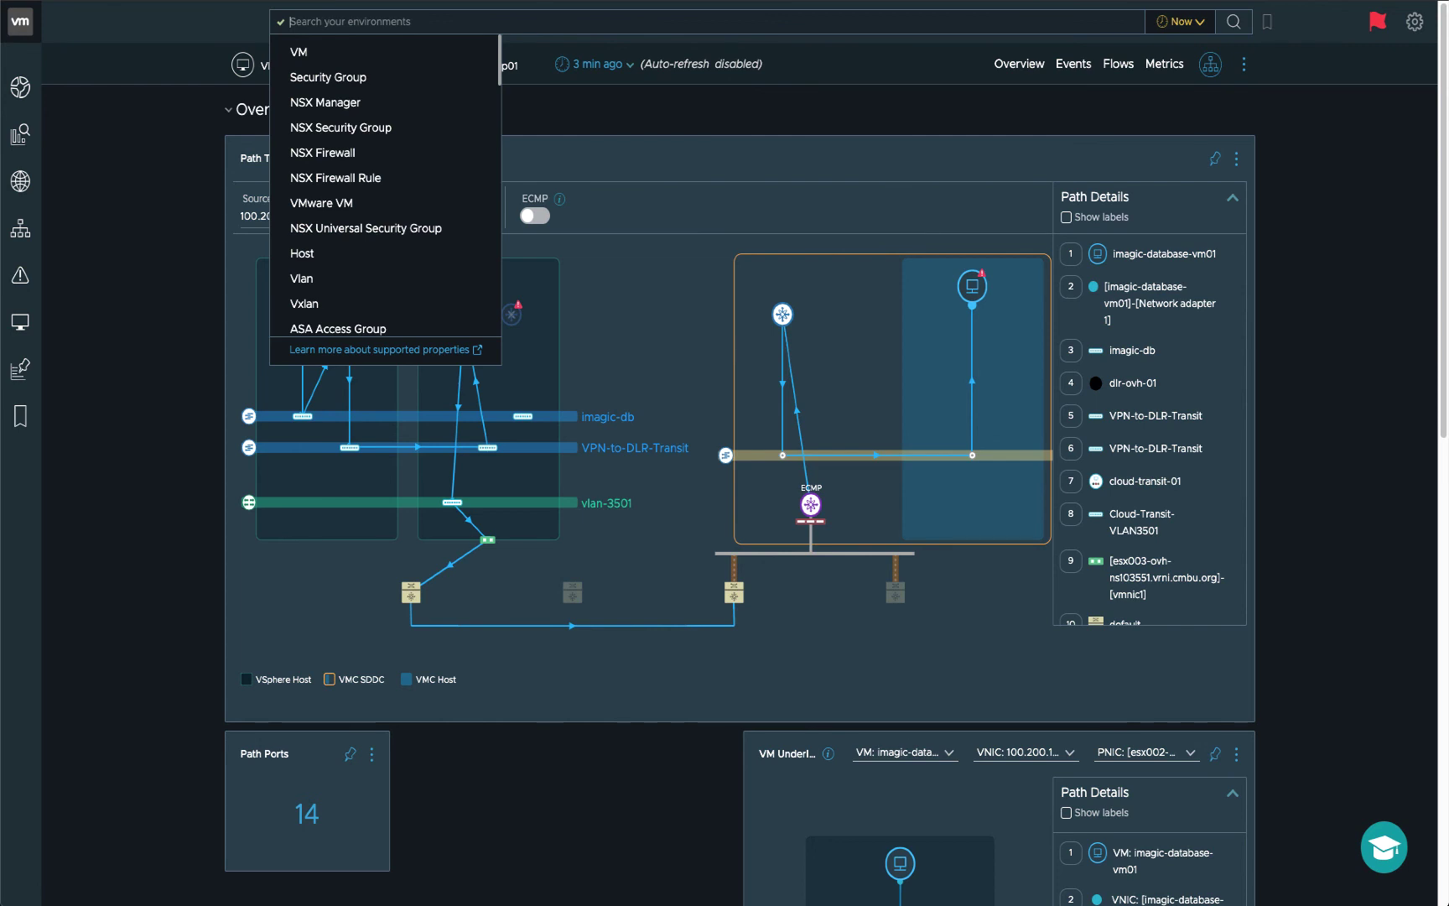
{"action": "type", "text": "flow where Connection ="}
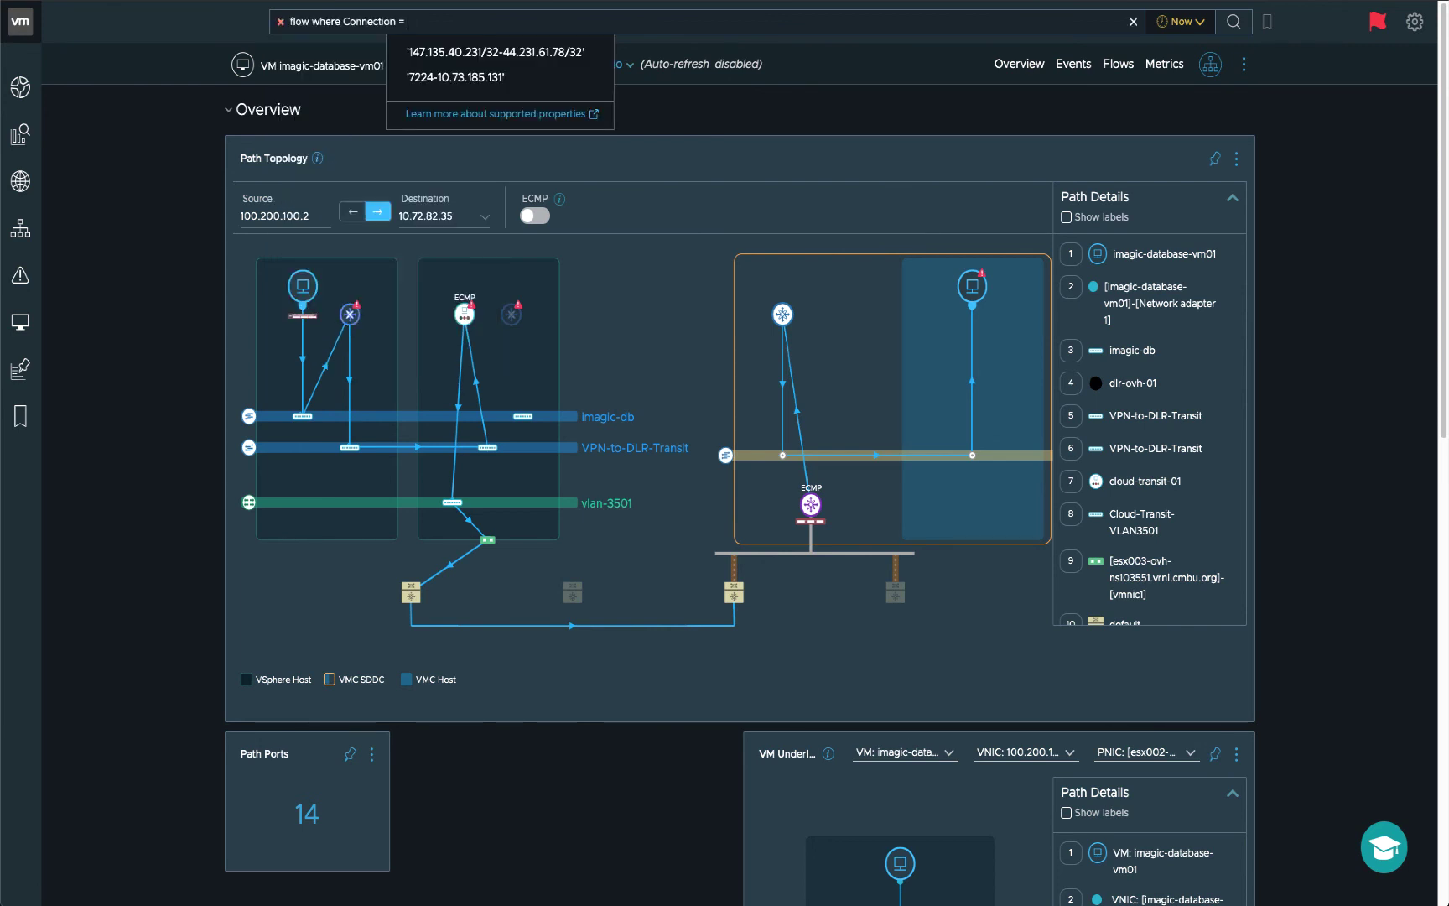
{"action": "key", "text": "Down"}
{"action": "key", "text": "Down"}
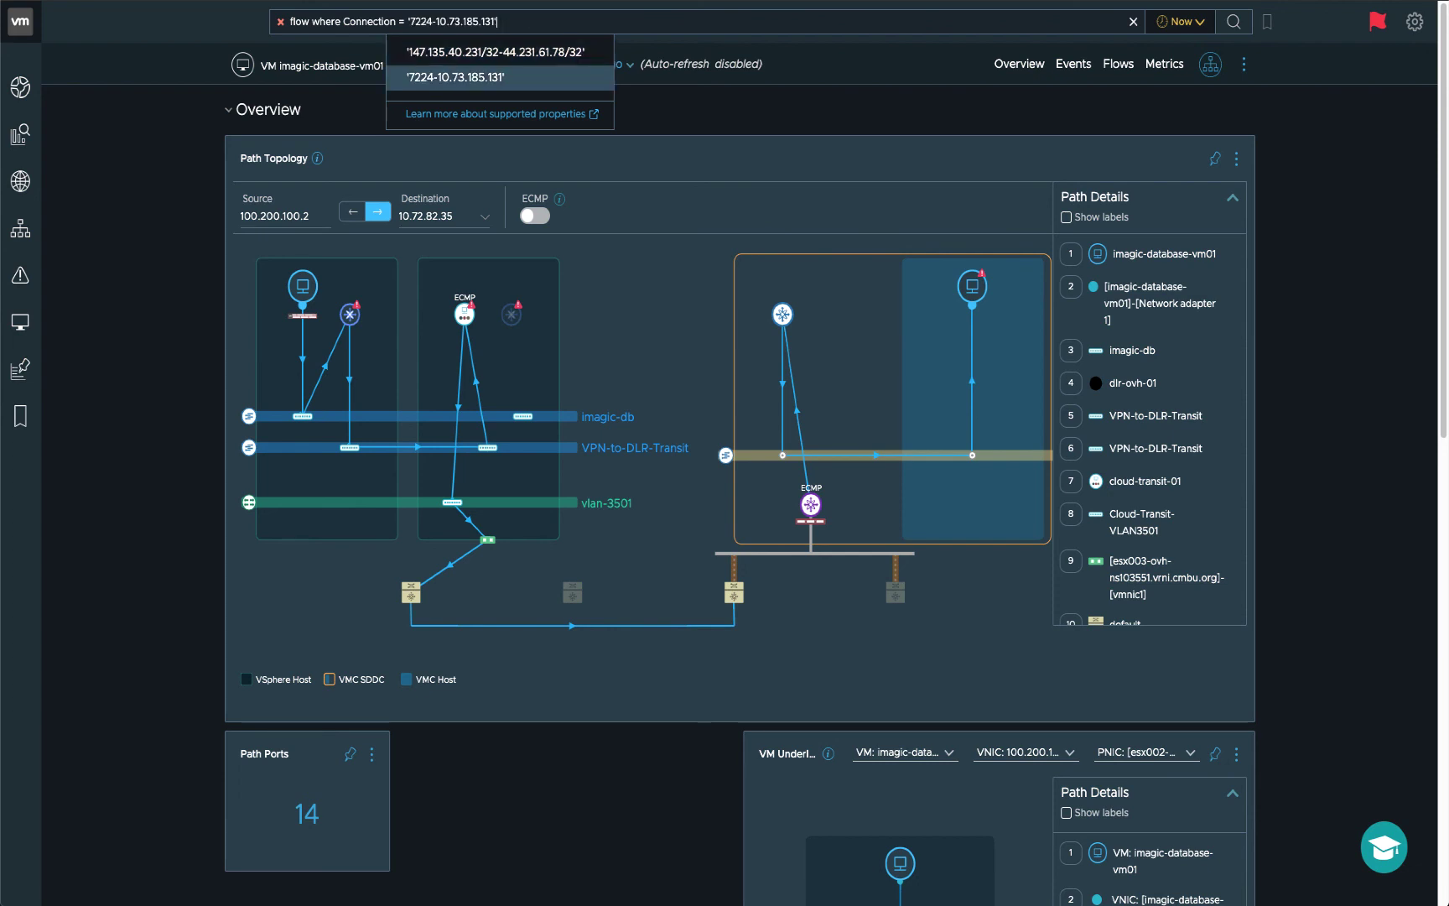
{"action": "key", "text": "Return"}
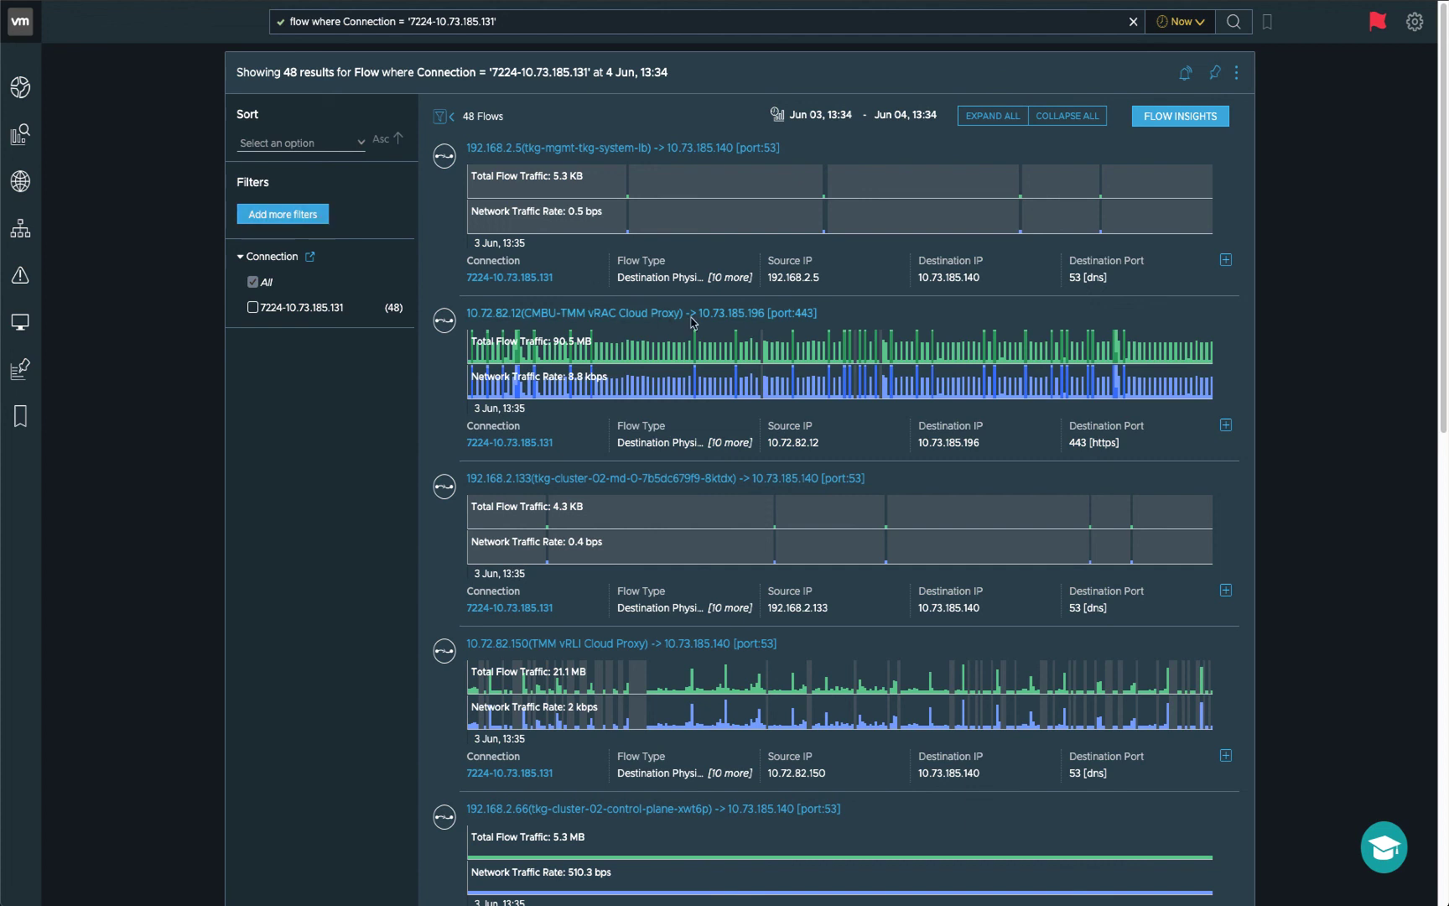
Expand the vRAC Cloud Proxy flow to 10.73.185.196 on port 443.
{"action": "left_click", "coordinate": [1223, 427]}
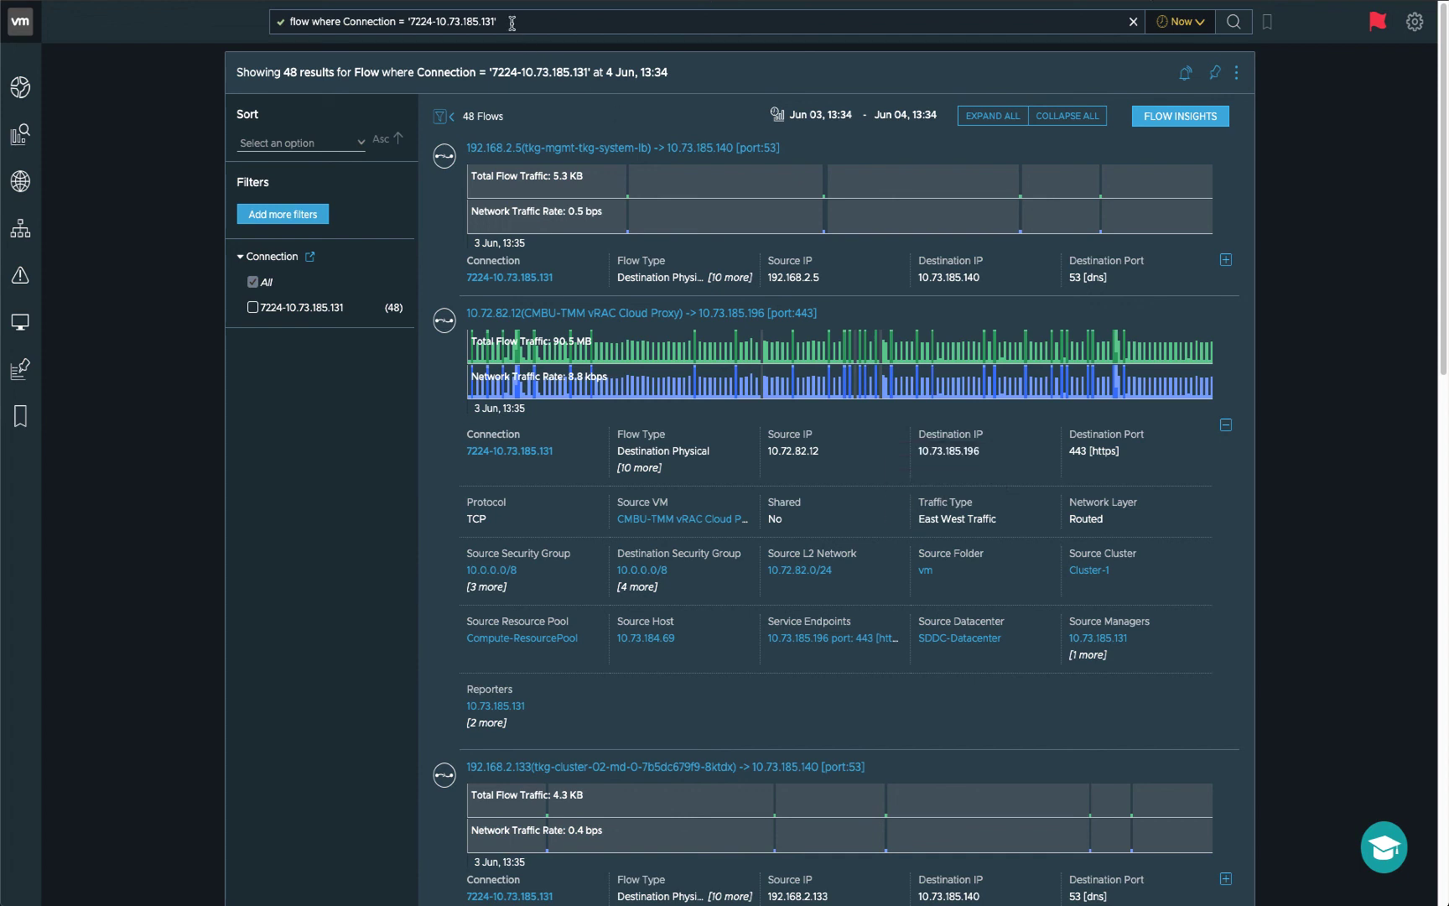
{"action": "left_click", "coordinate": [566, 26]}
Run series(sum(byte rate), 300) of flow where Connection = '7224-10.73.185.131'.
{"action": "key", "text": "ctrl+a"}
{"action": "key", "text": "BackSpace"}
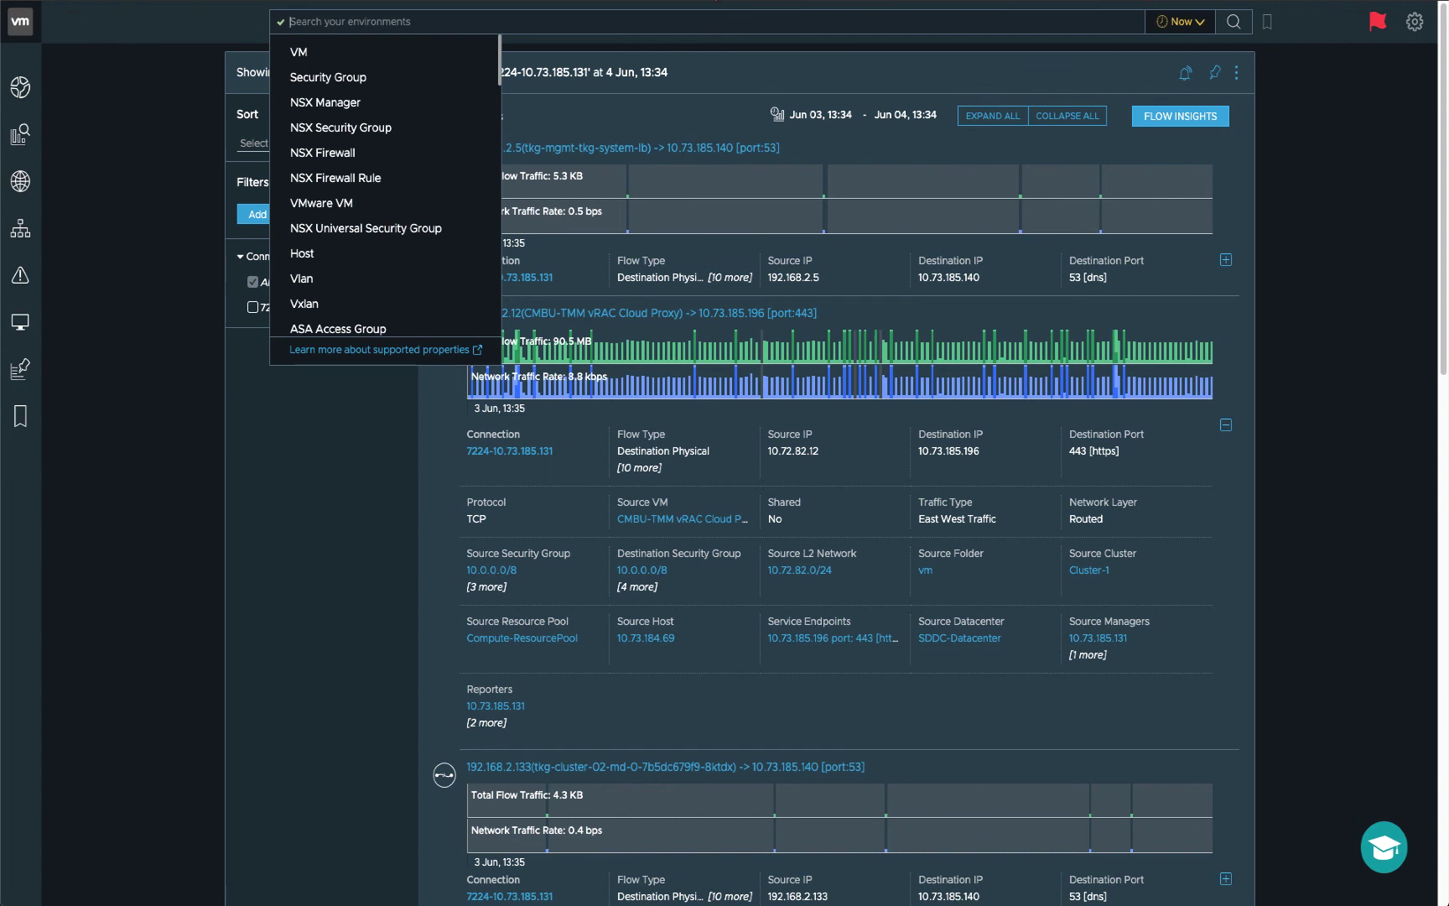
{"action": "type", "text": "series(sum(byte rate), 300) of flow where Connection = '7224-10.73.185.131'"}
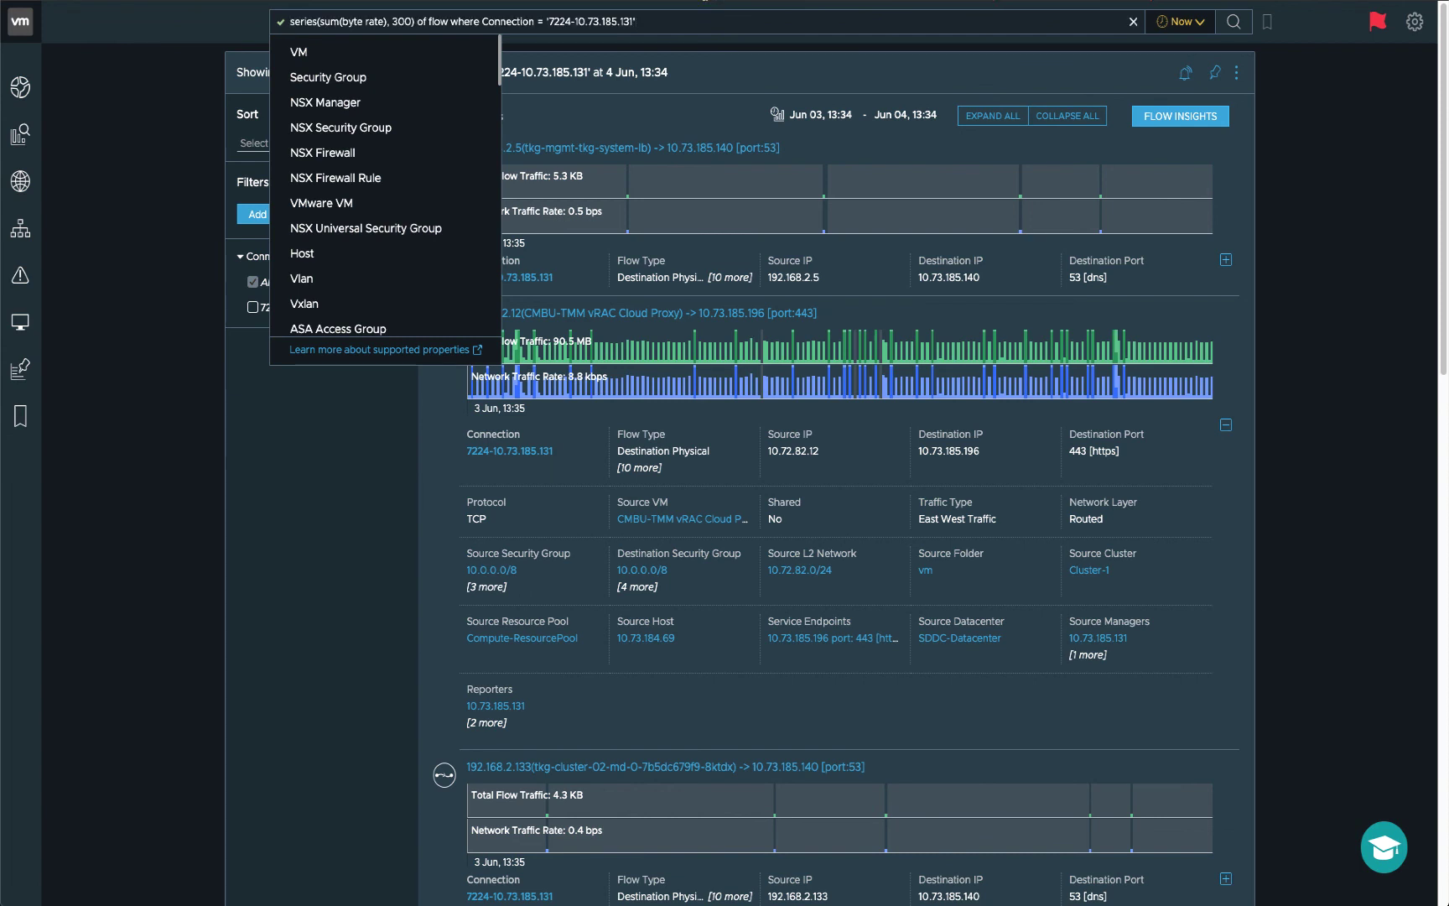
{"action": "key", "text": "Return"}
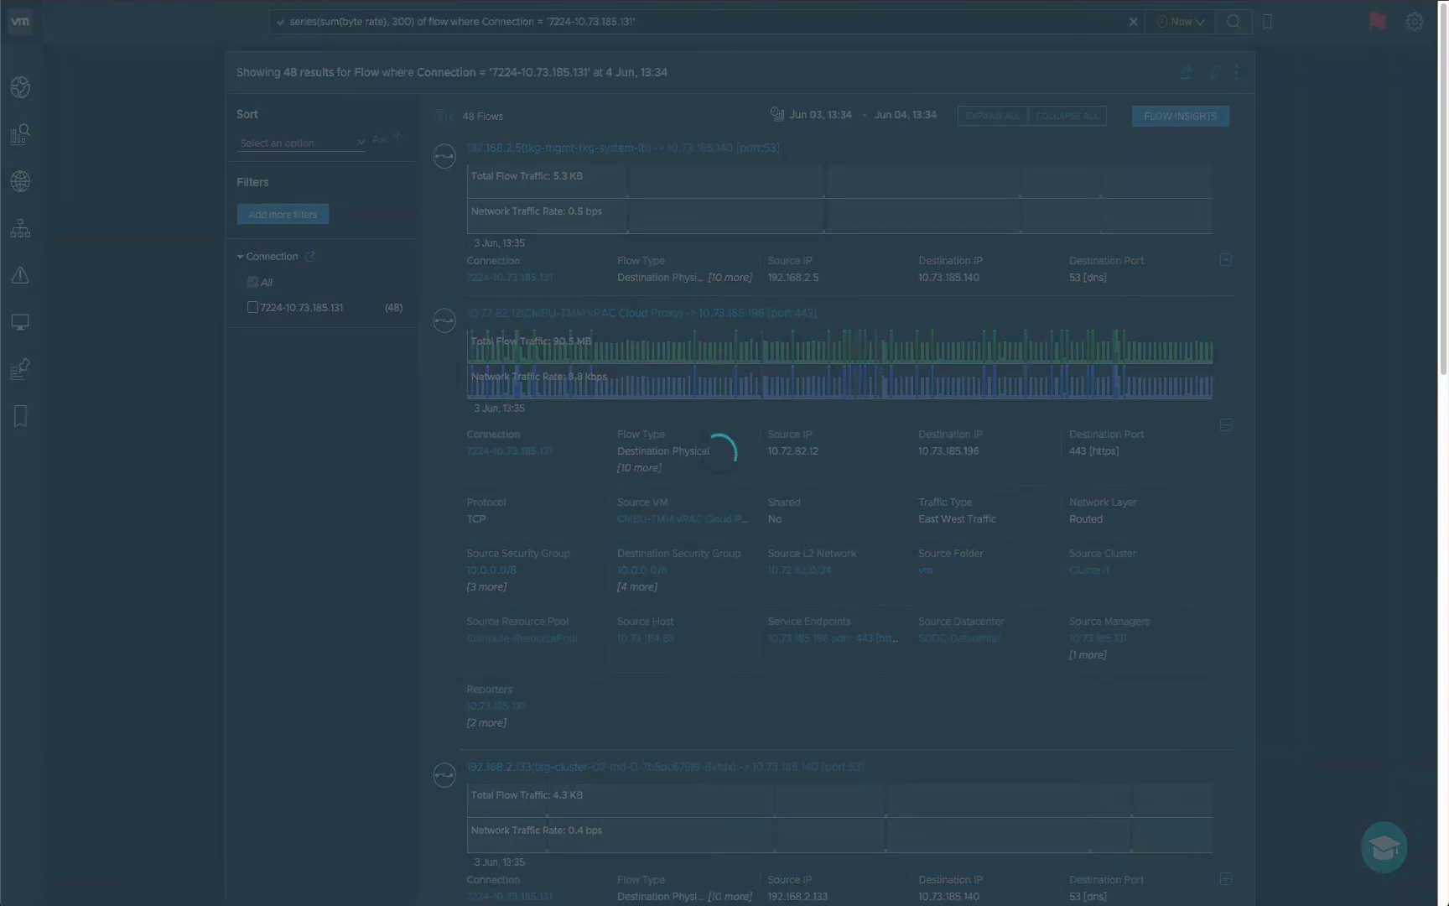